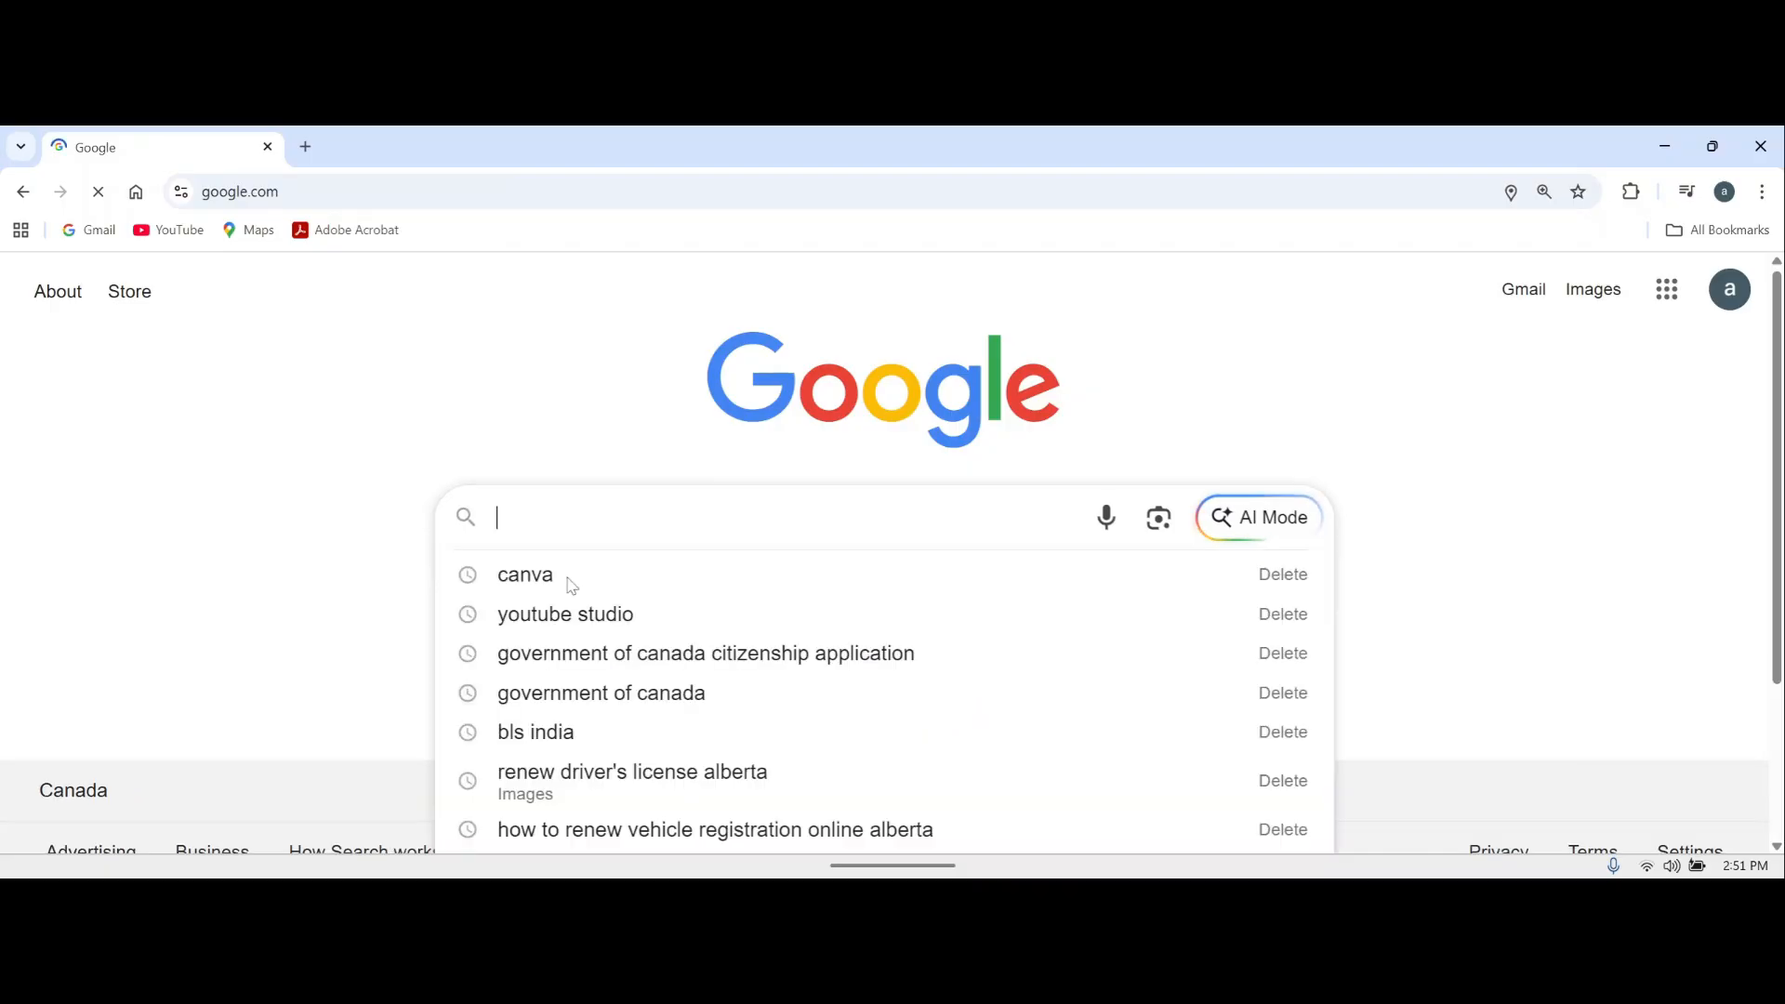
# Step: Open the Canva website from a Google search and create a new YouTube Thumbnail design
pyautogui.click(563, 574)
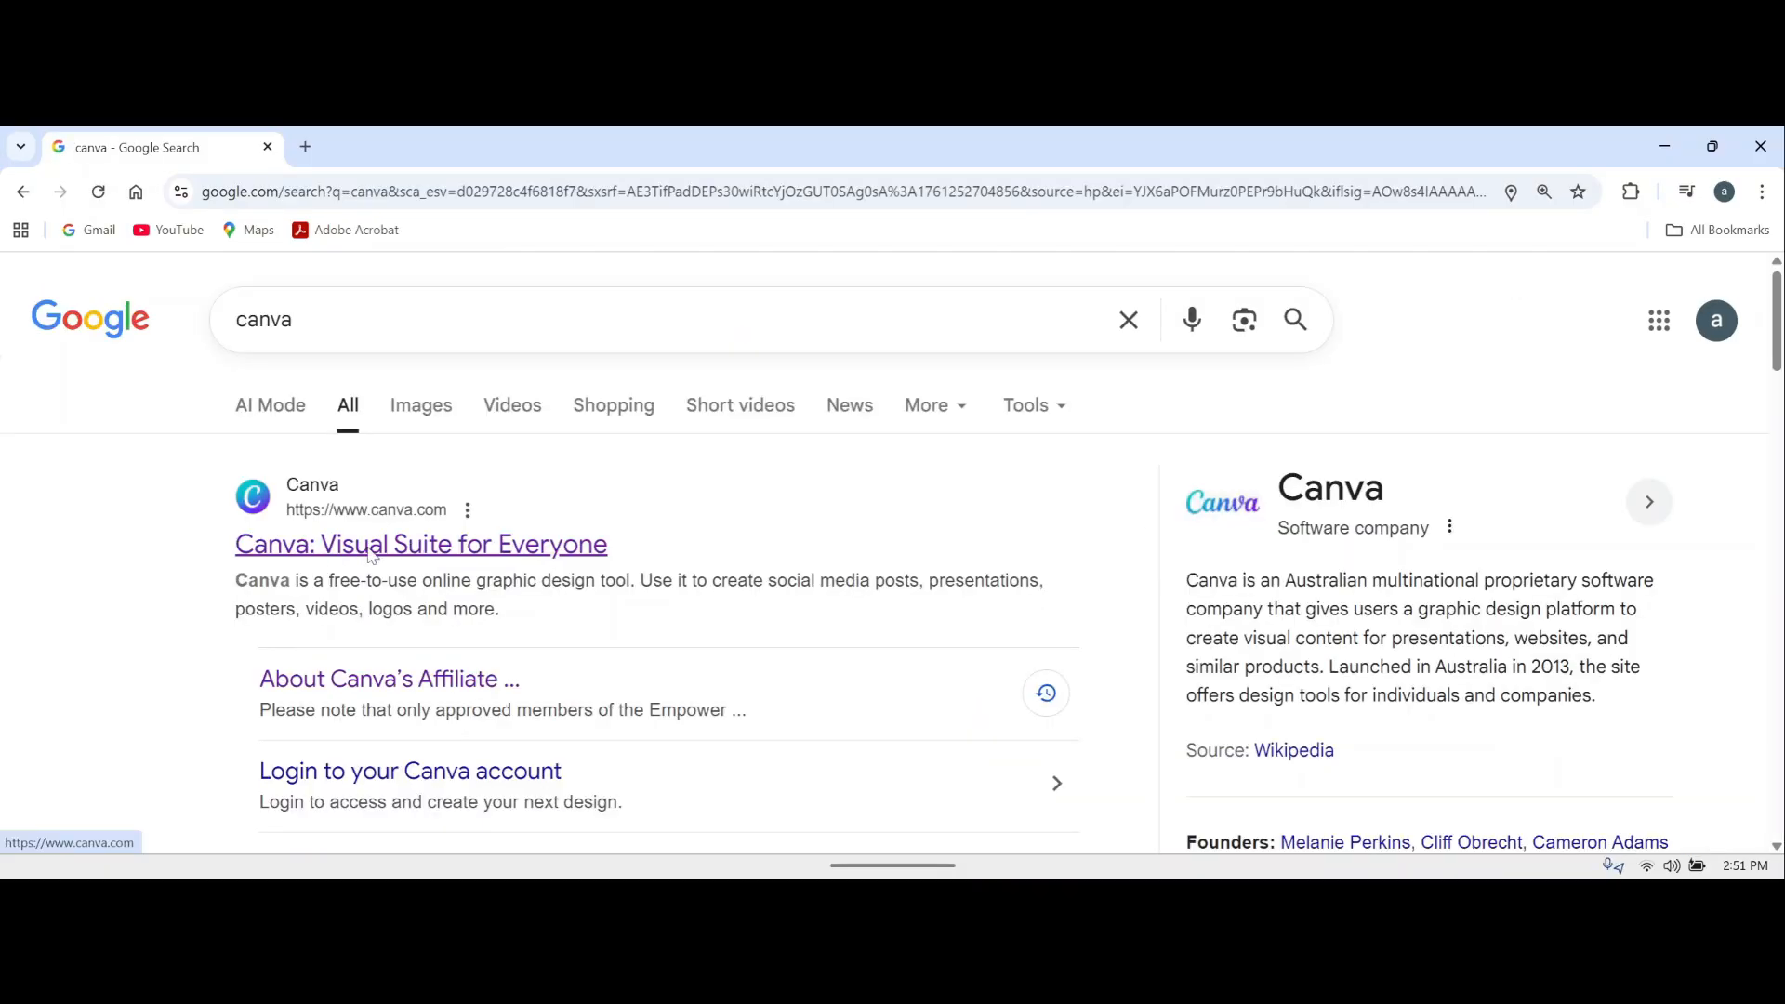
pyautogui.click(372, 555)
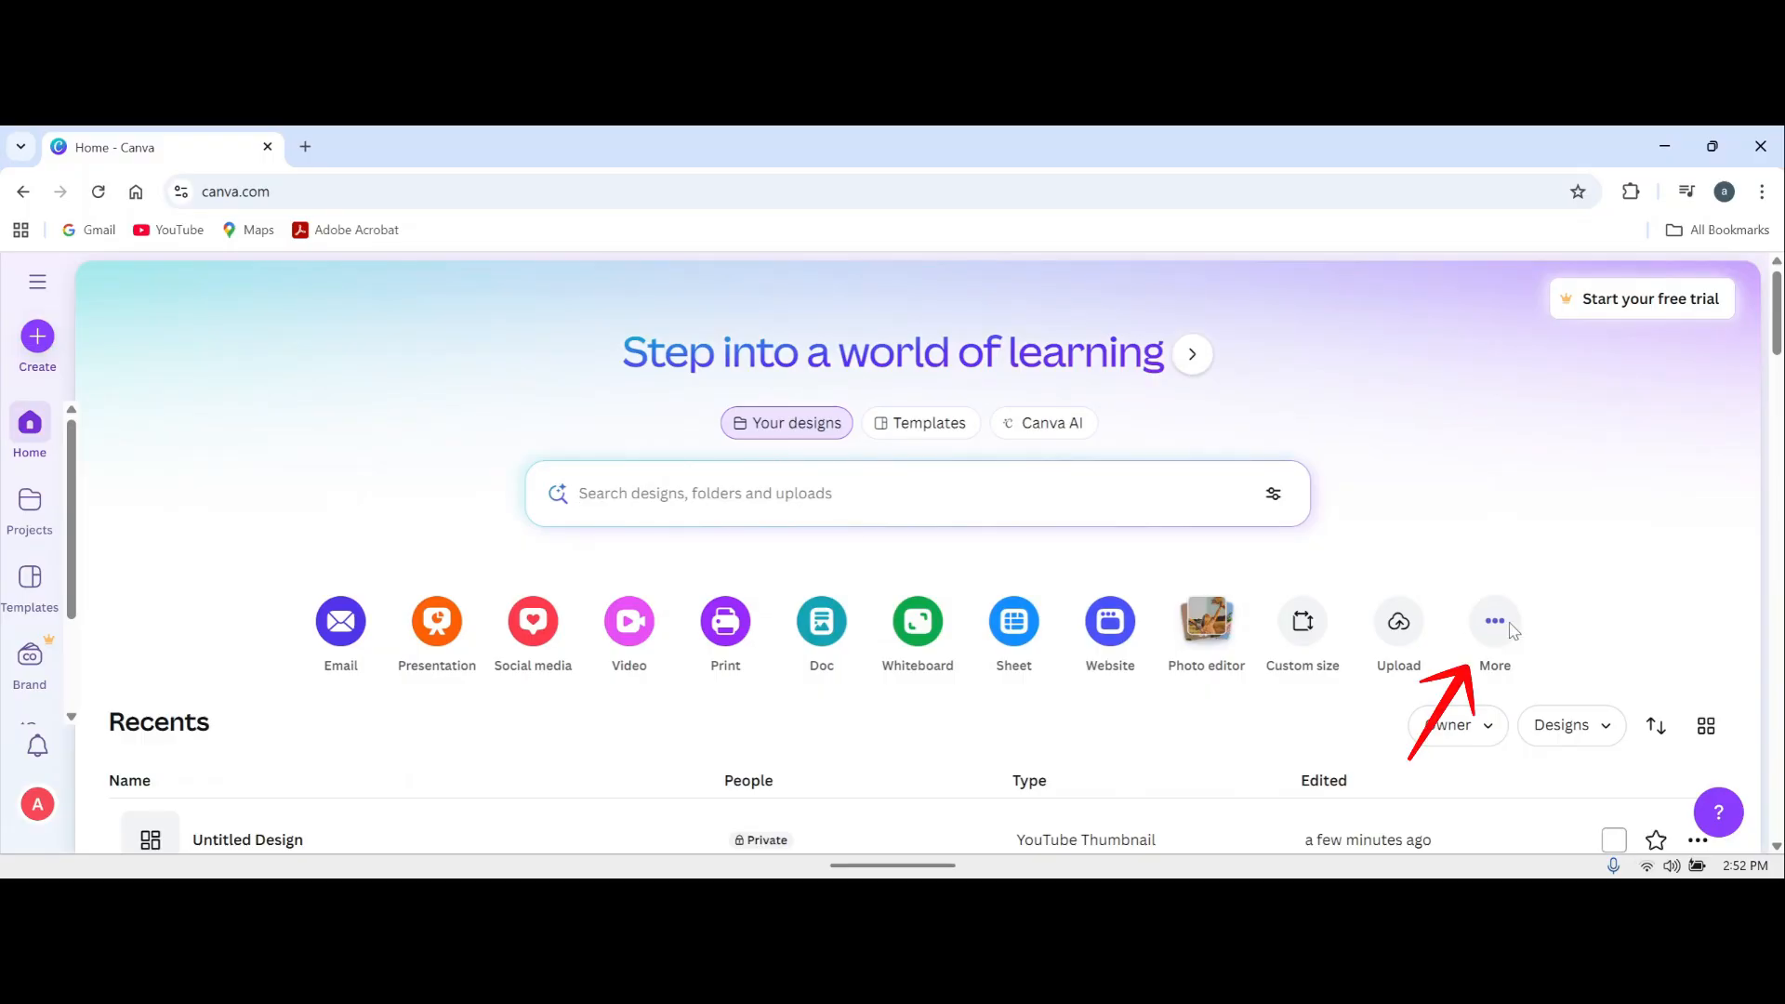
pyautogui.click(1510, 630)
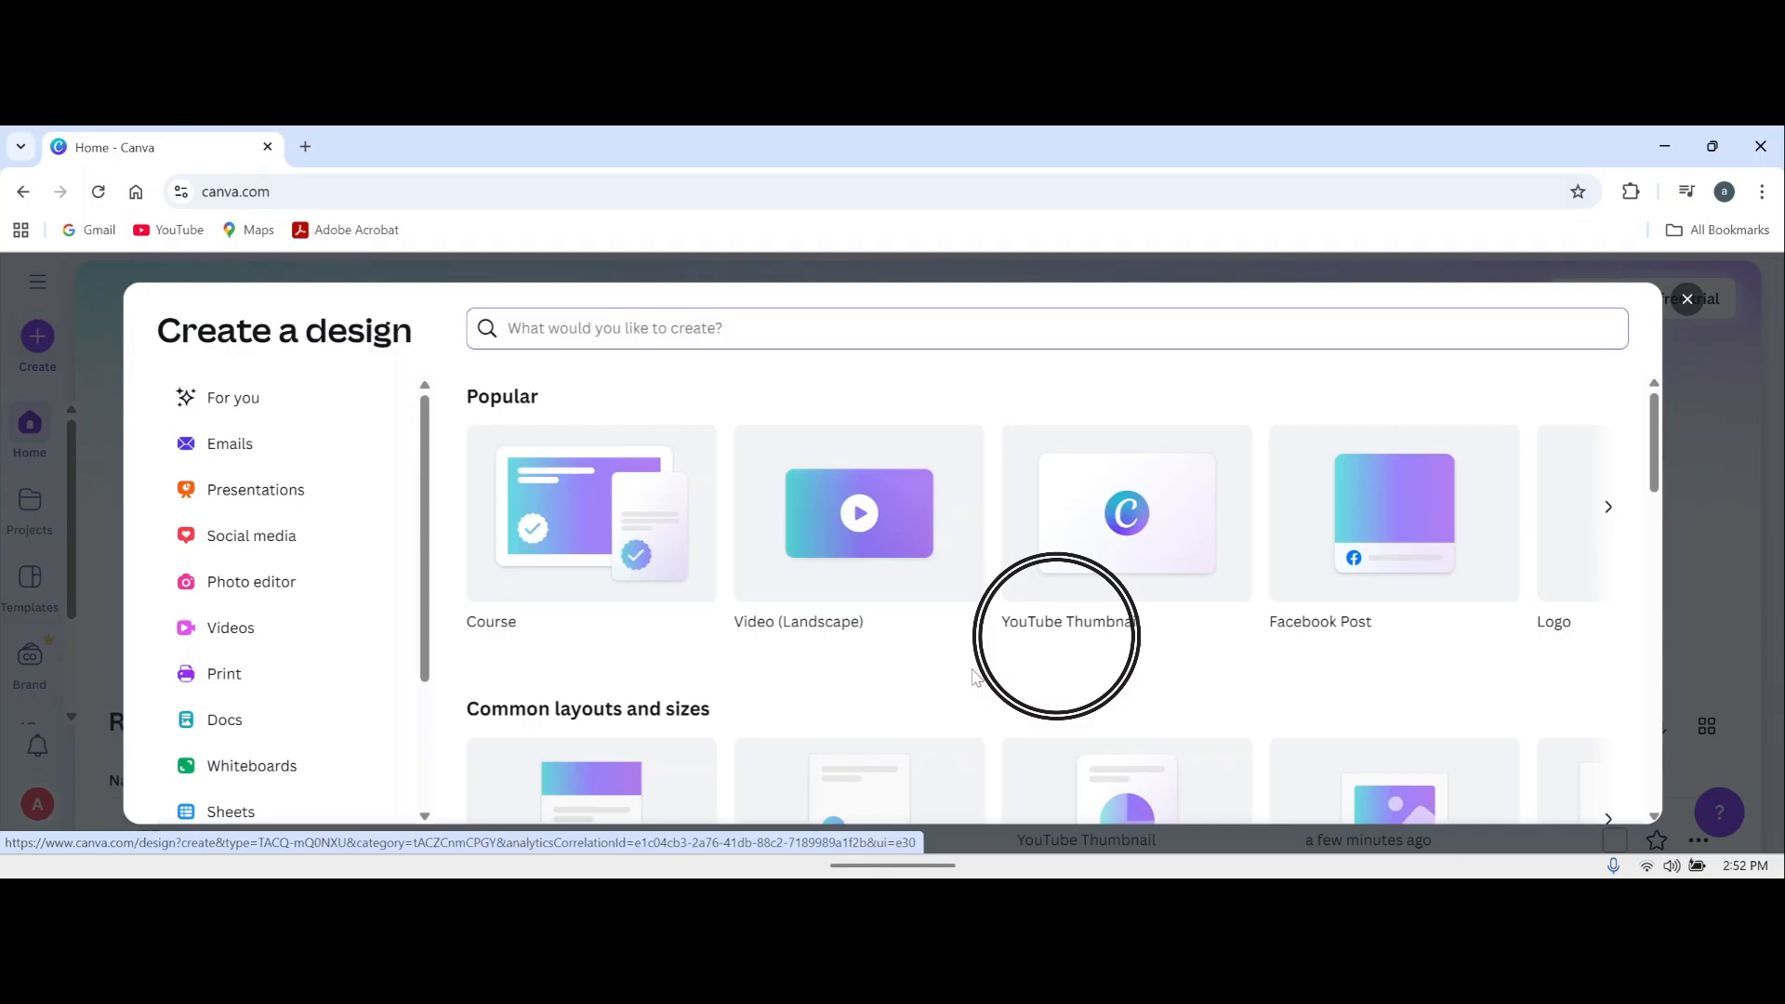
pyautogui.click(1135, 544)
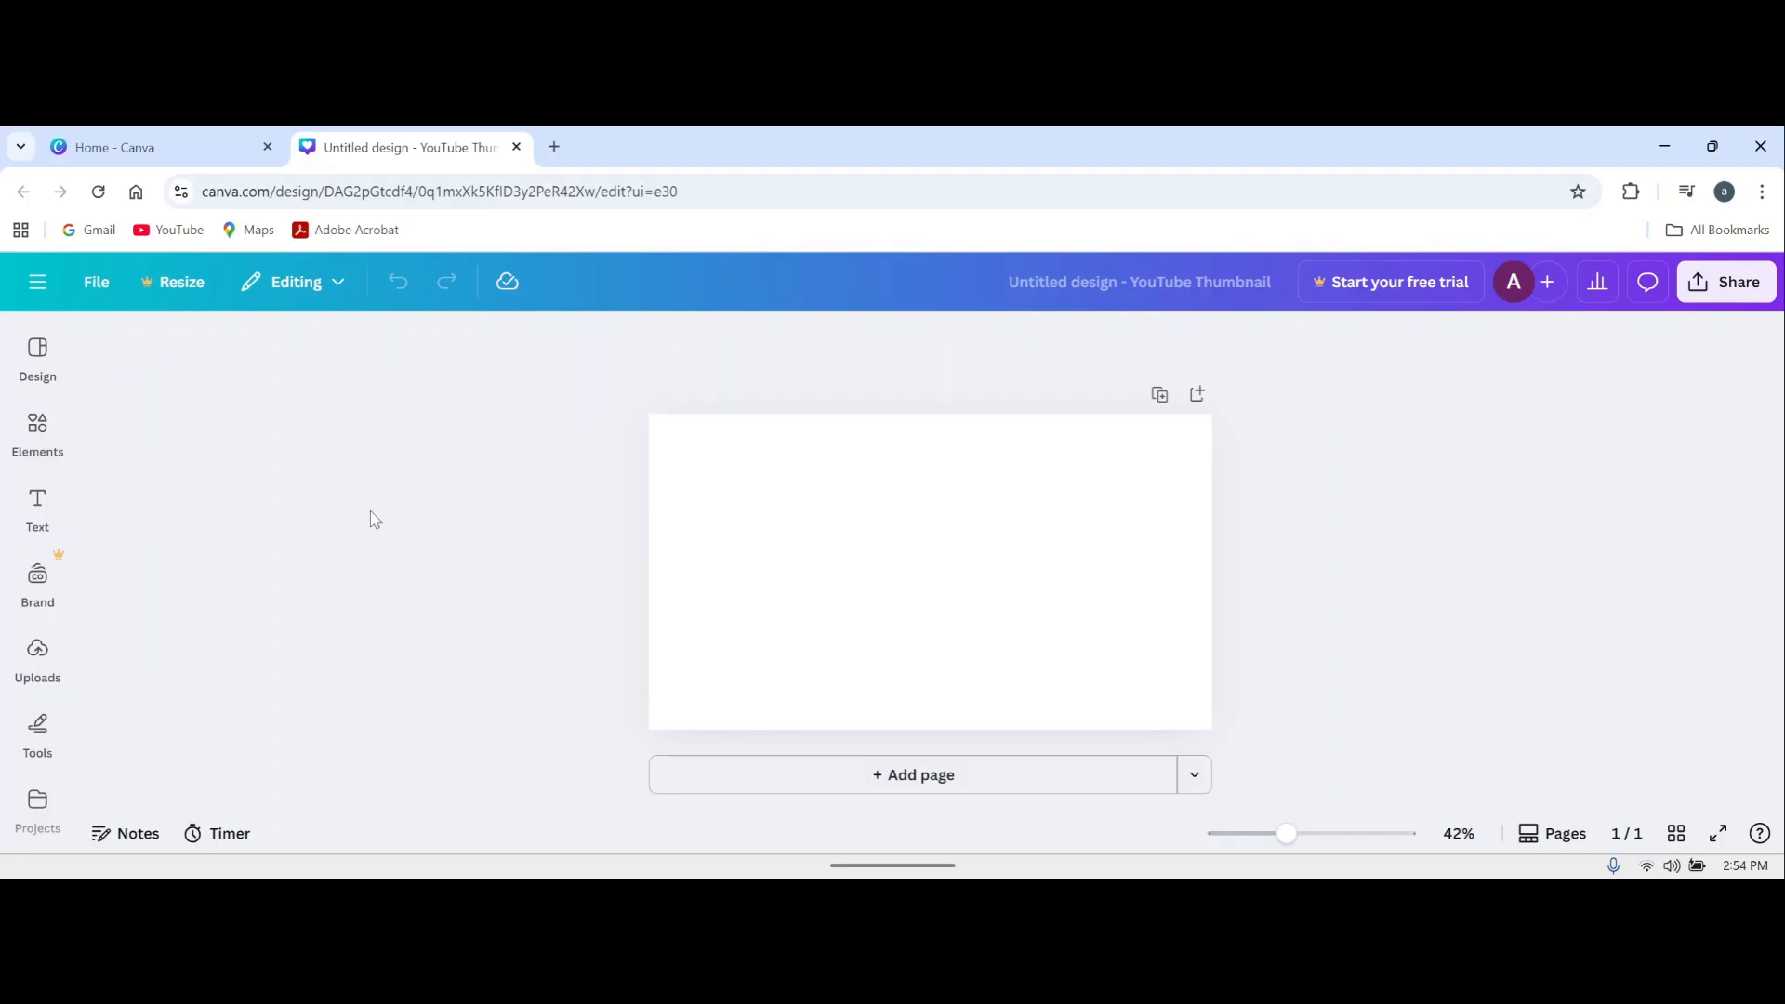
# Step: Open the design templates and search them for "beauty"
pyautogui.click(25, 387)
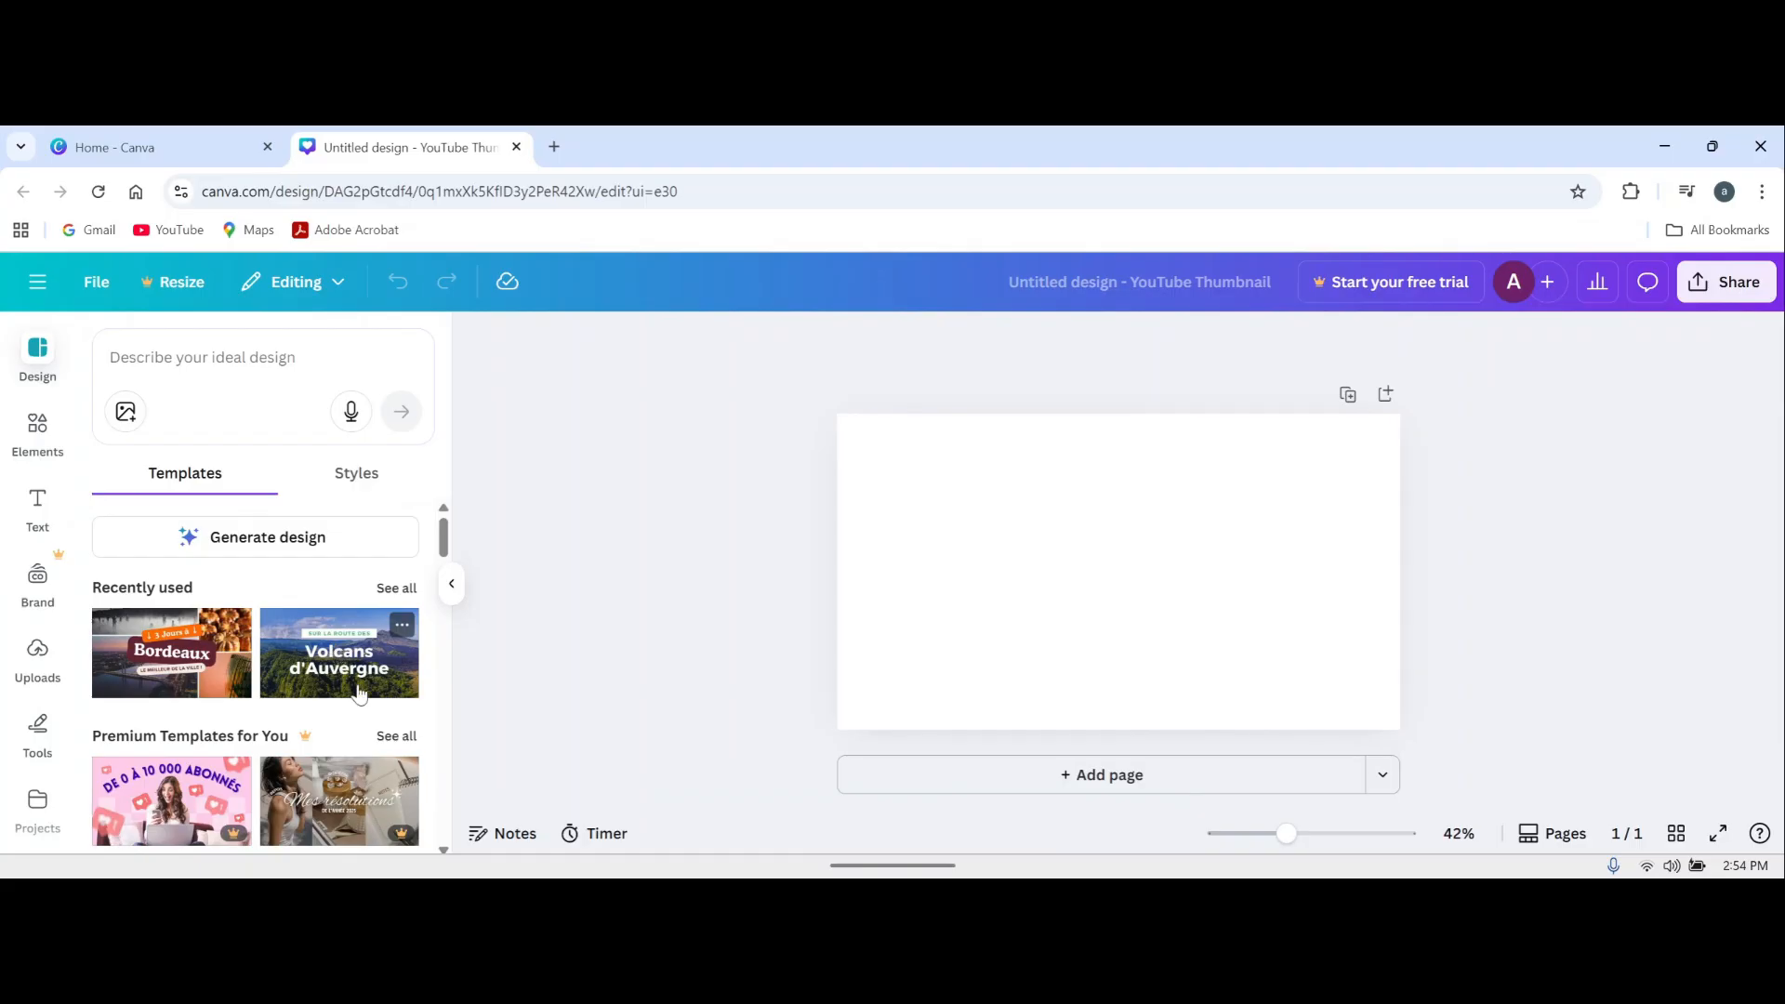
pyautogui.scroll(-1, 360, 693)
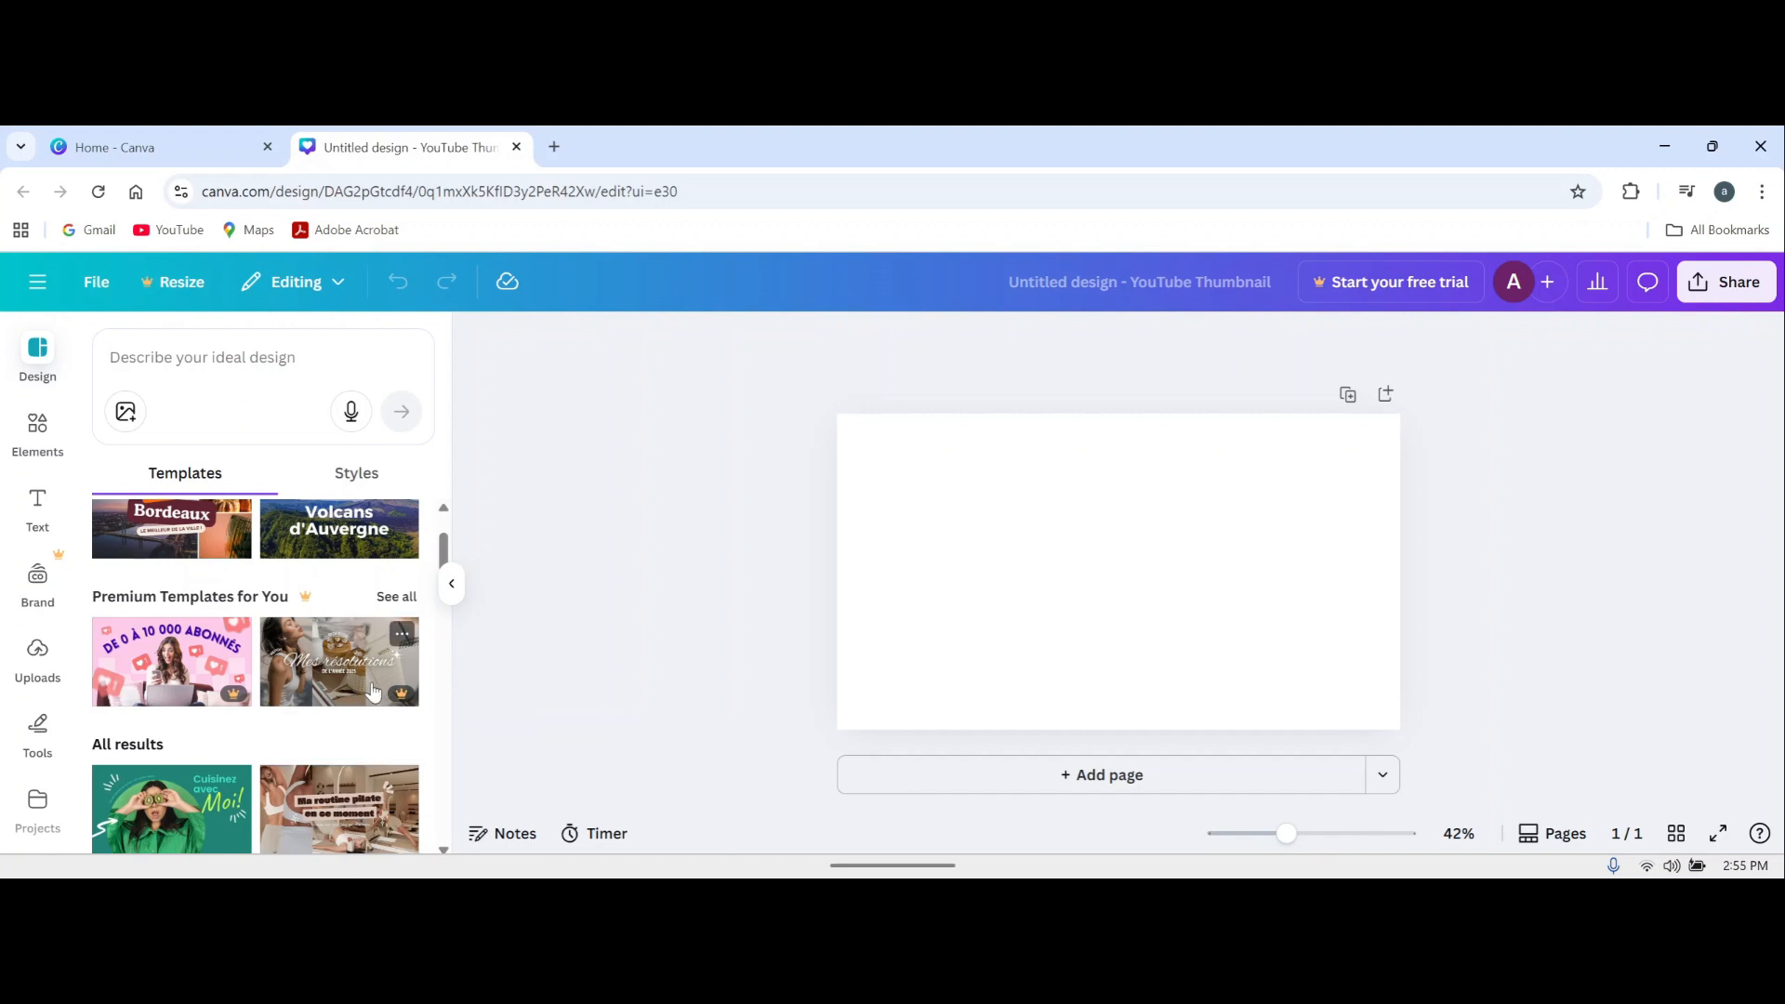
pyautogui.scroll(-1, 390, 716)
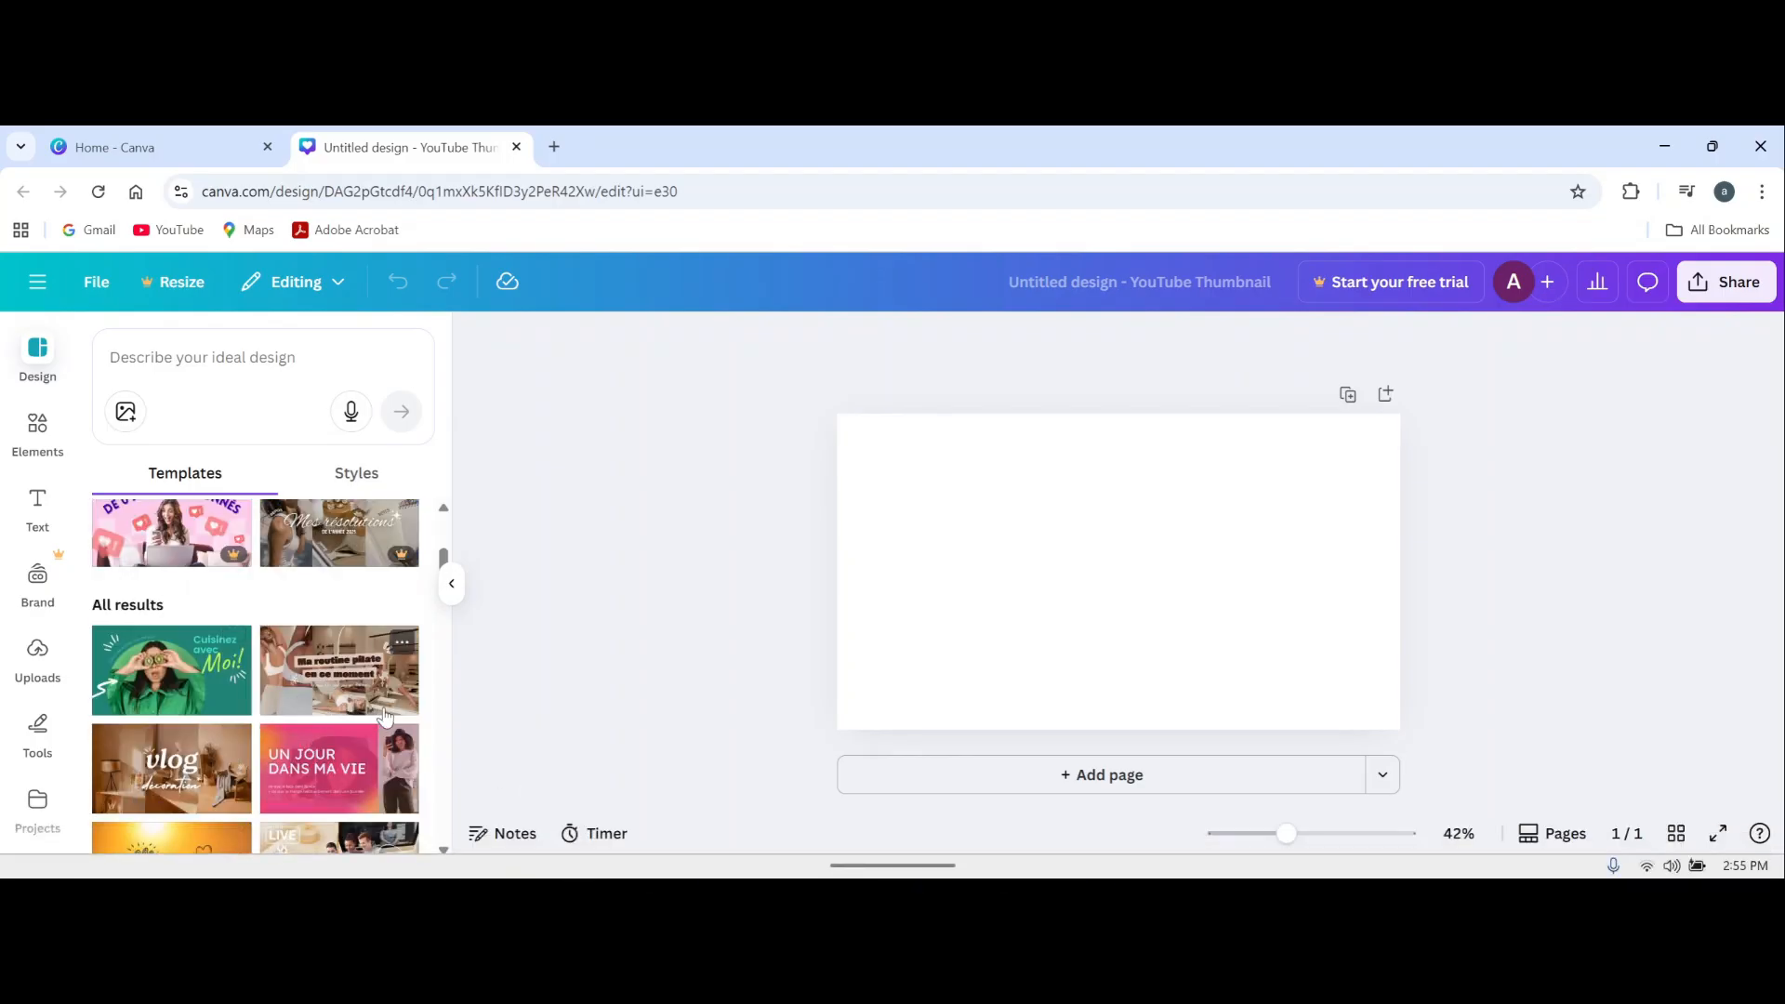
pyautogui.scroll(-1, 381, 716)
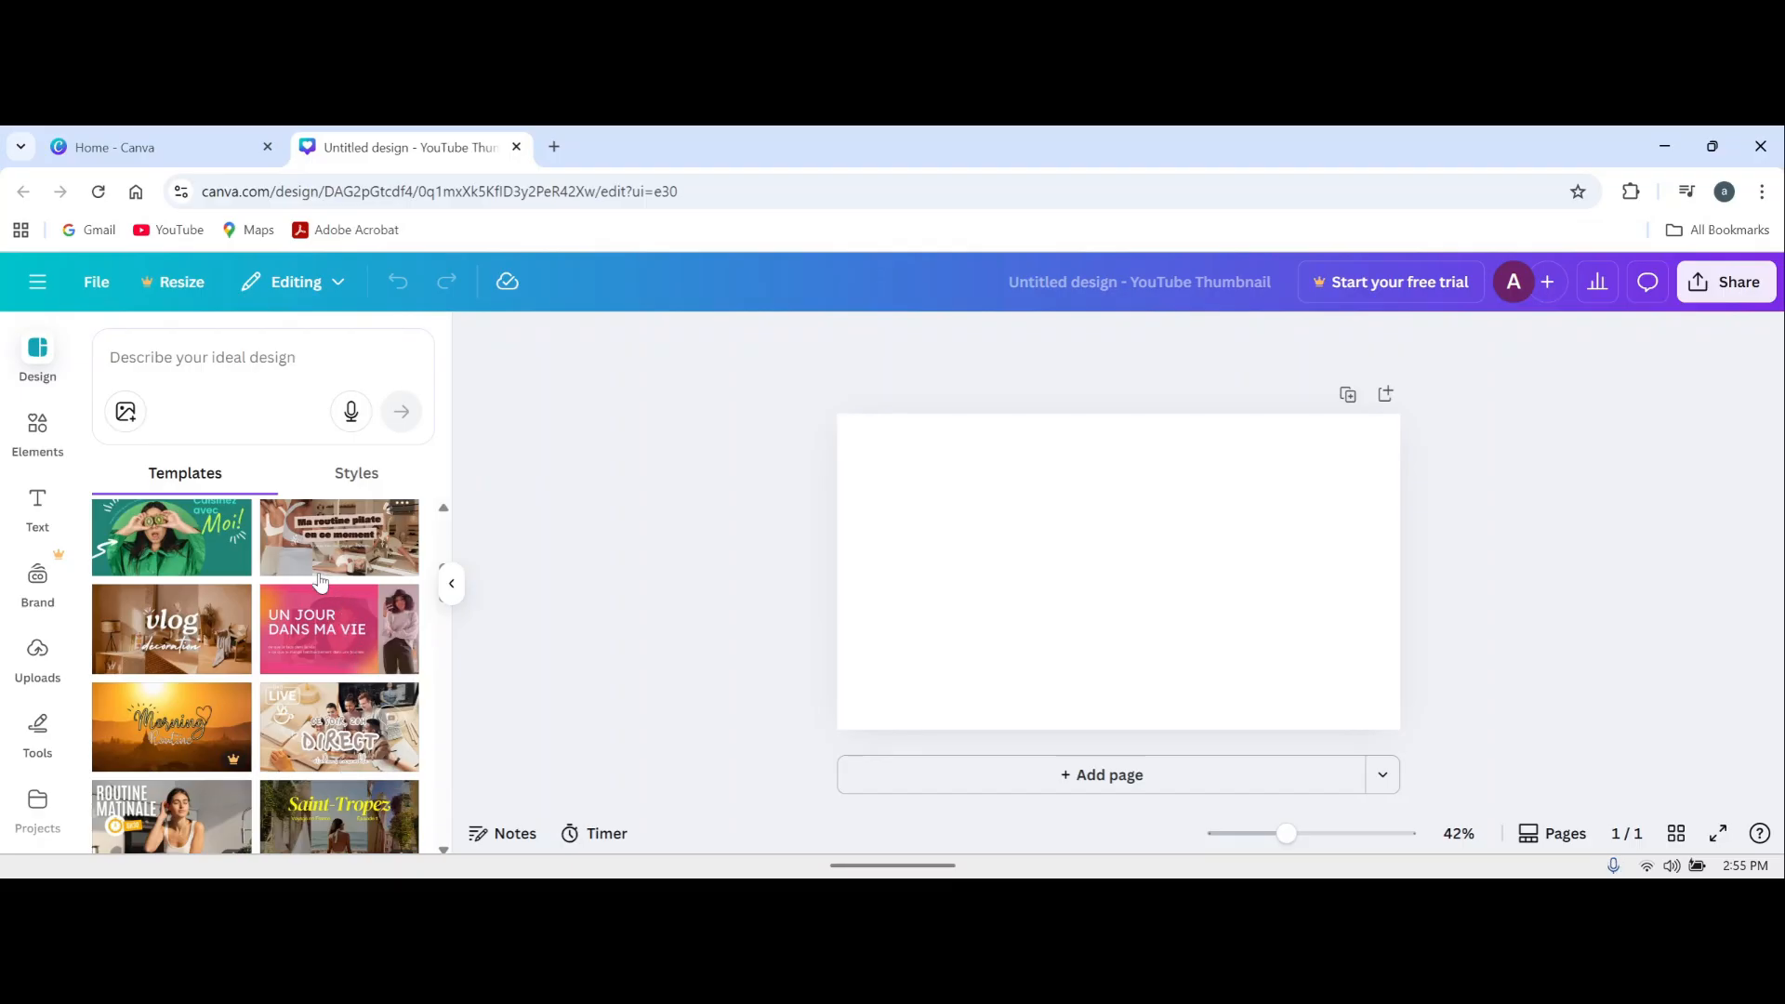
pyautogui.click(276, 356)
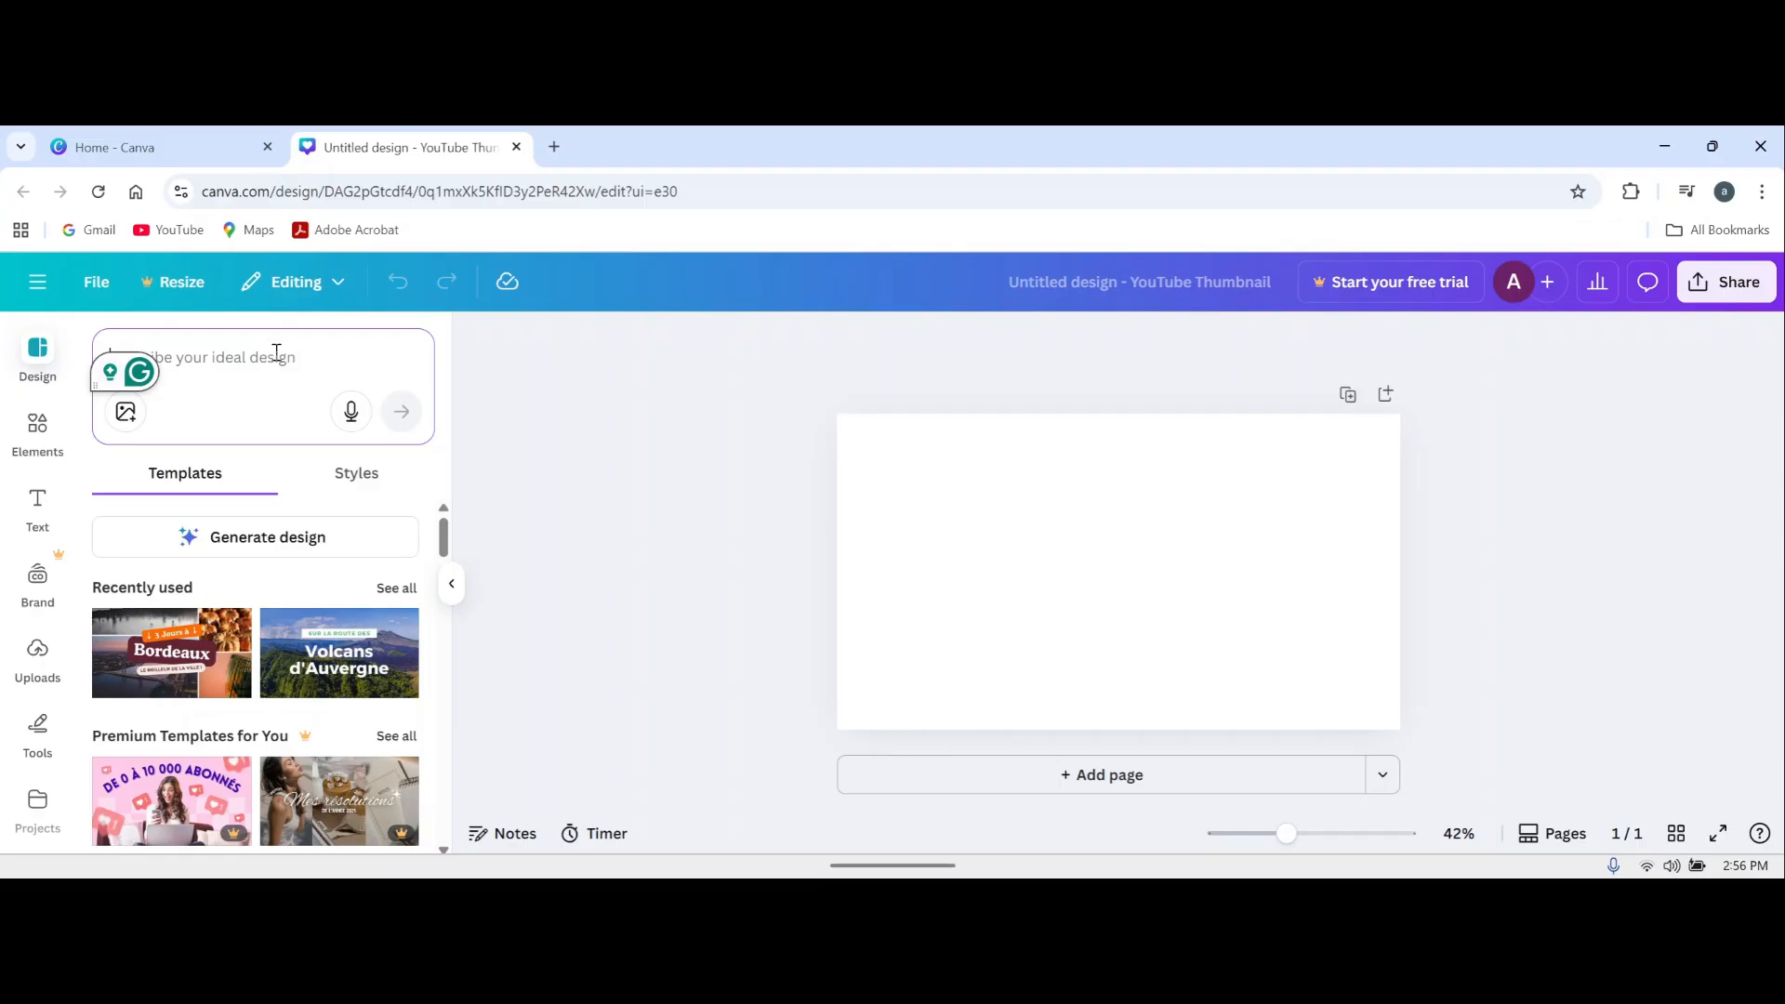
pyautogui.write('be')
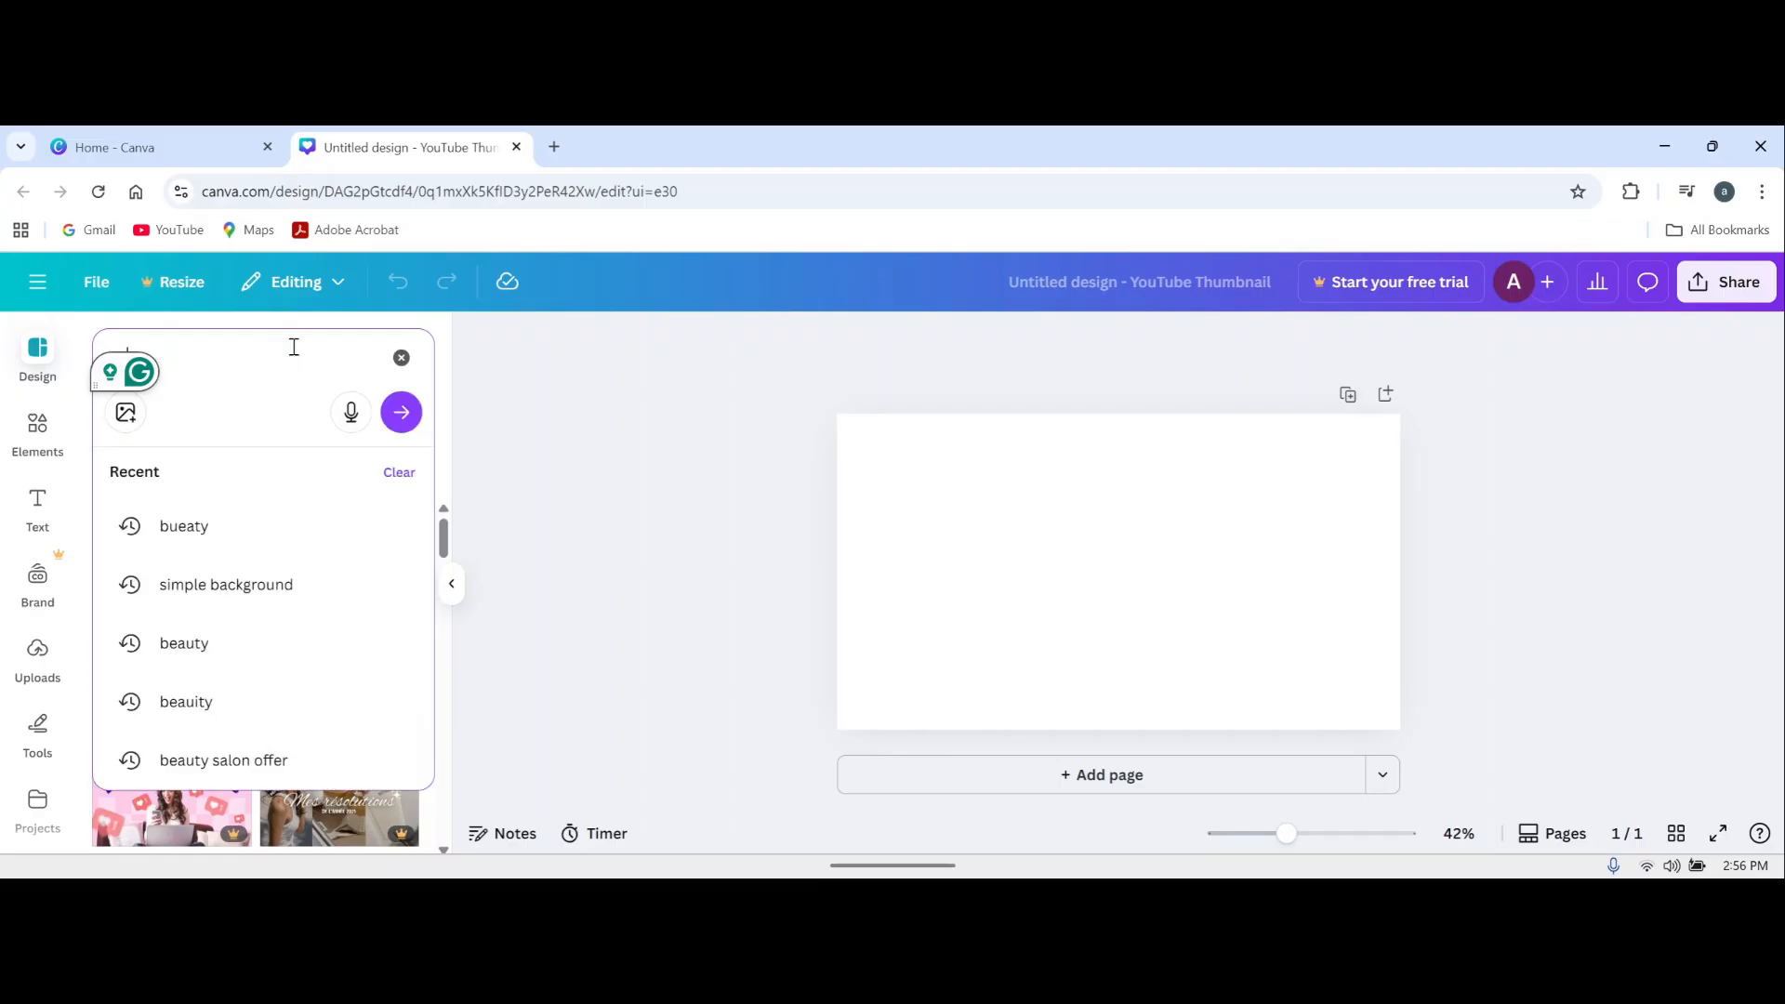
pyautogui.write('a')
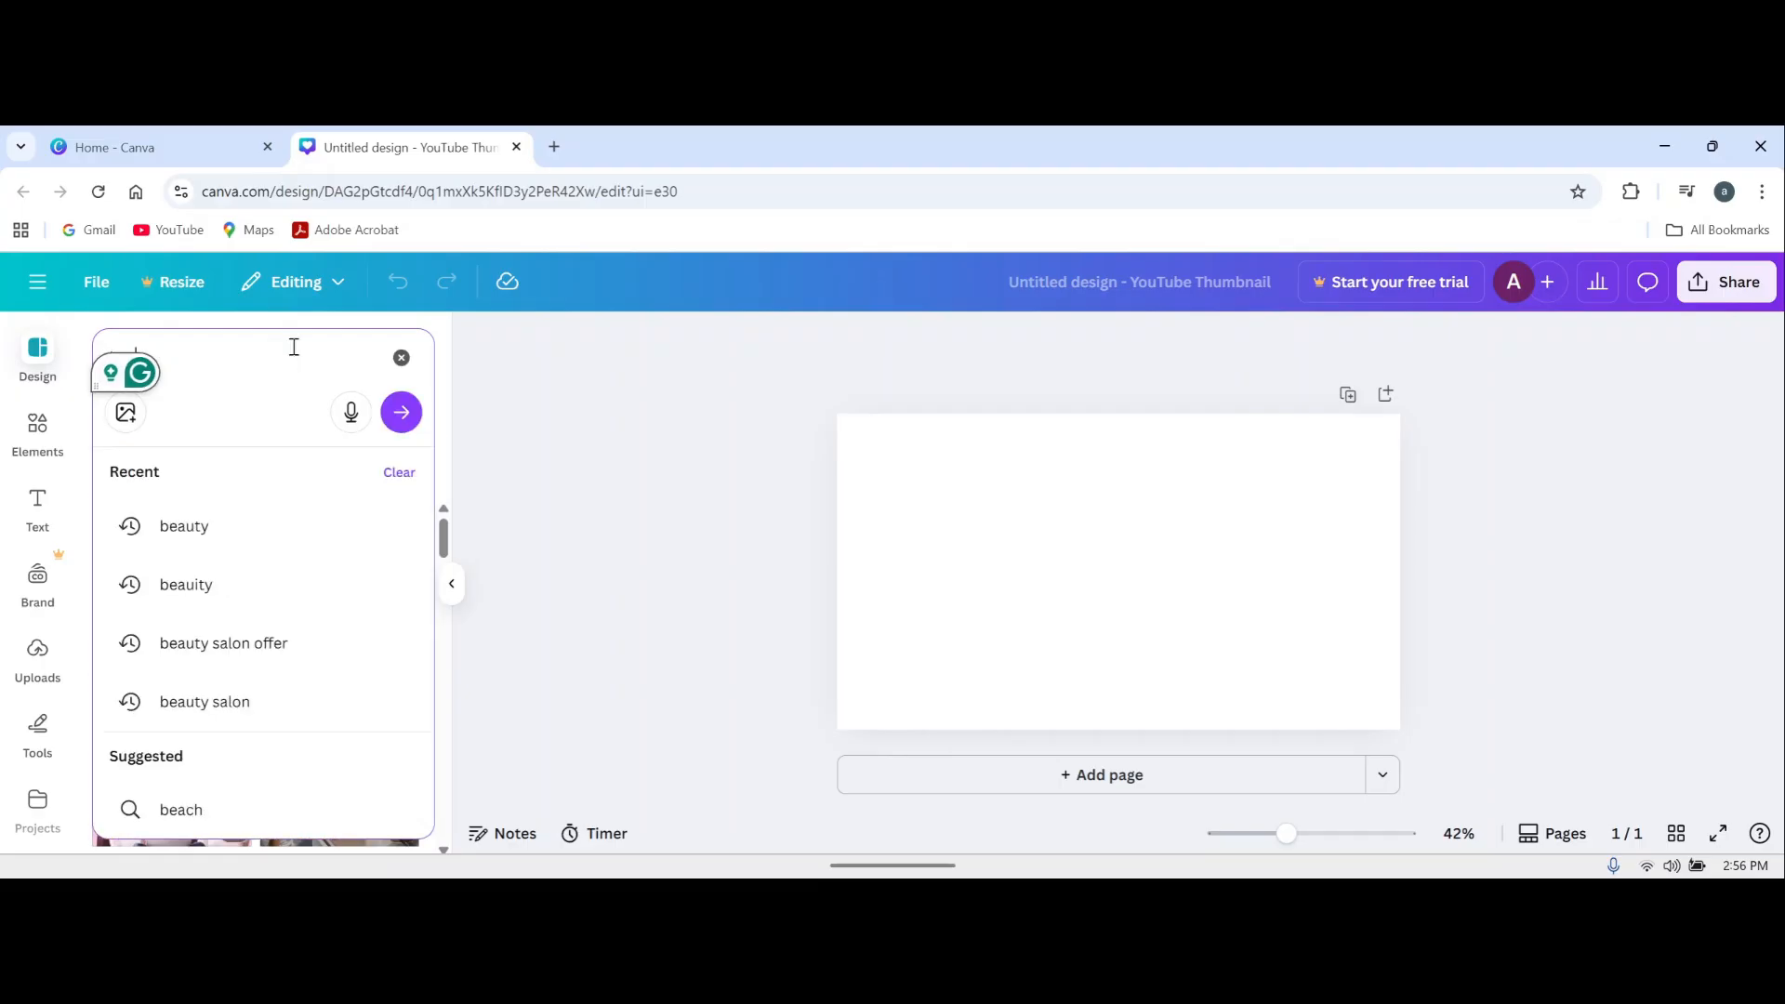
pyautogui.click(186, 527)
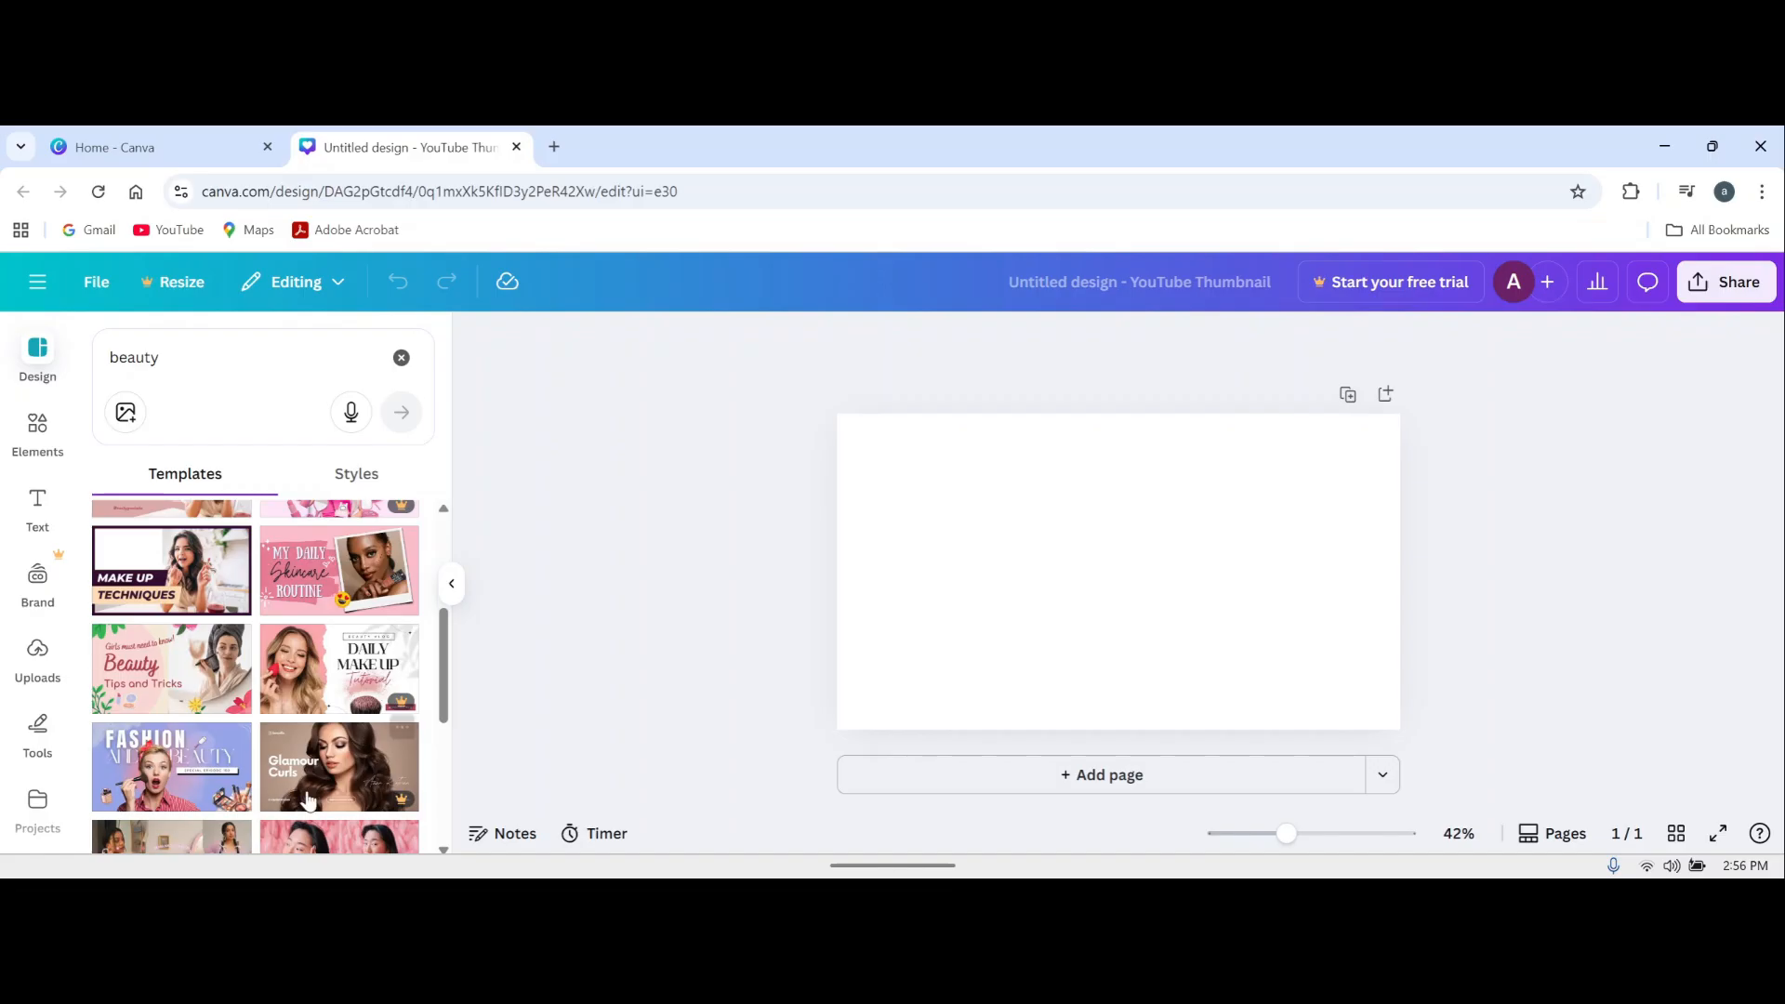
# Step: Apply the pink "My Daily Skincare Routine" template from the search results to the blank page
pyautogui.scroll(-2, 372, 656)
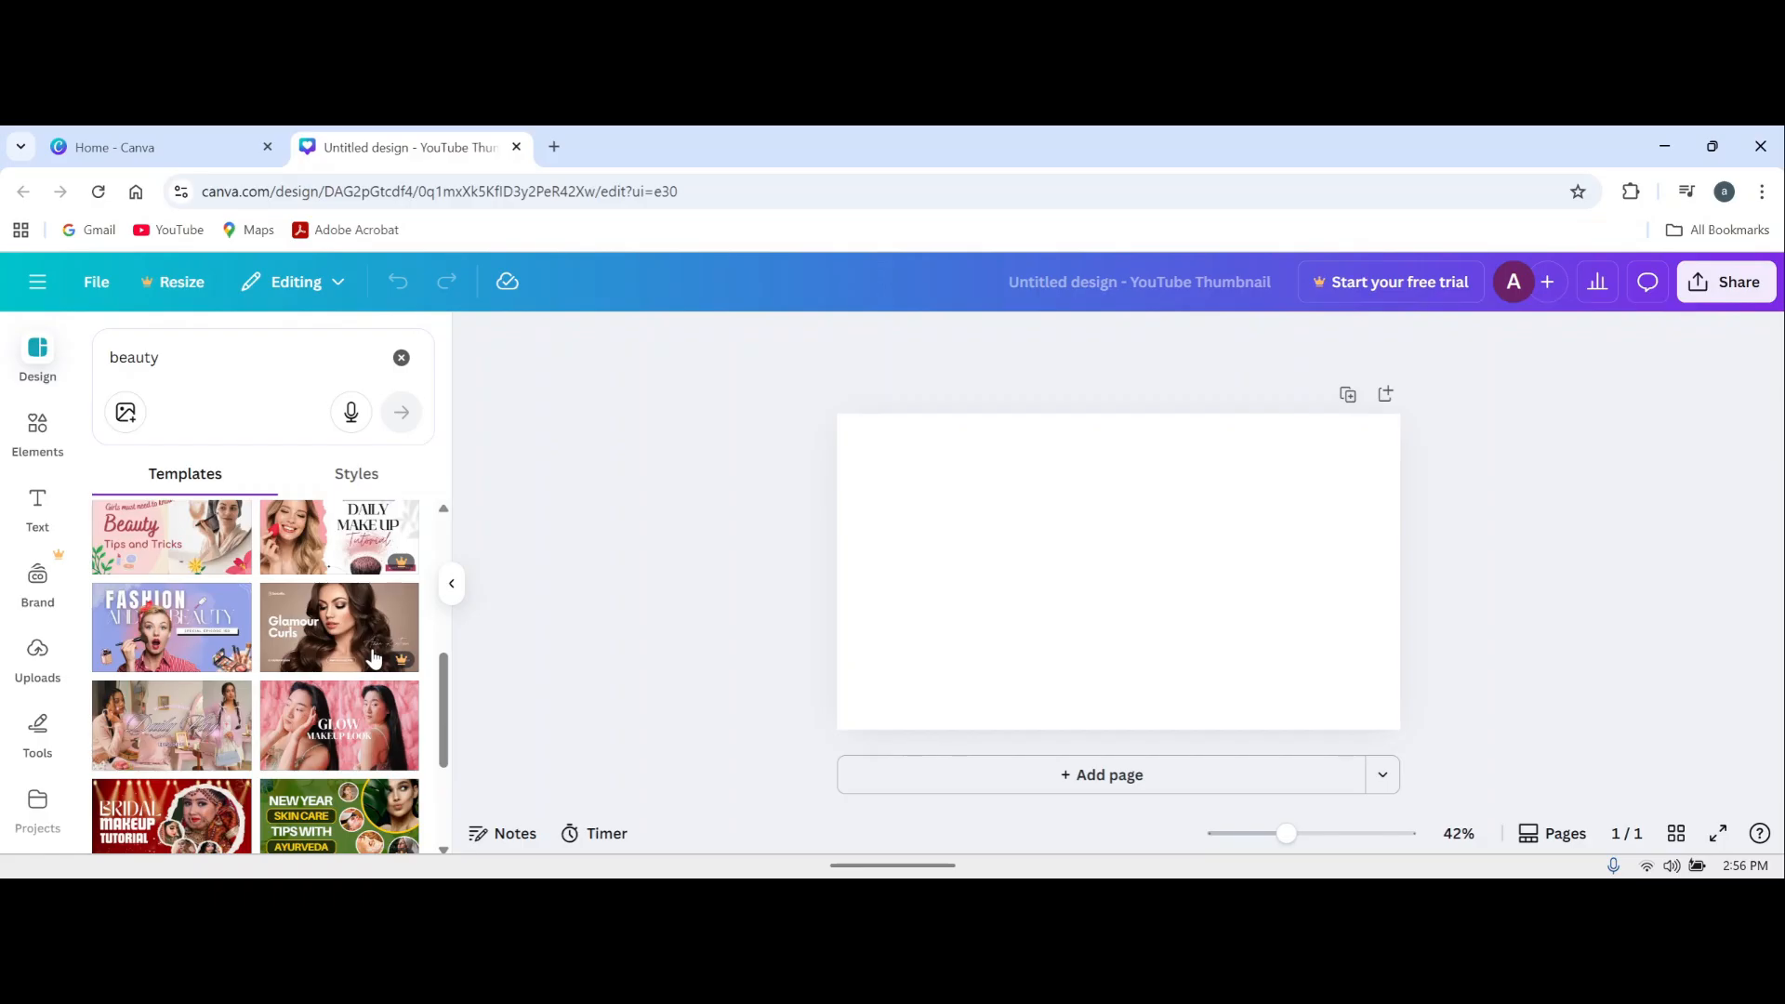
pyautogui.scroll(-6, 372, 656)
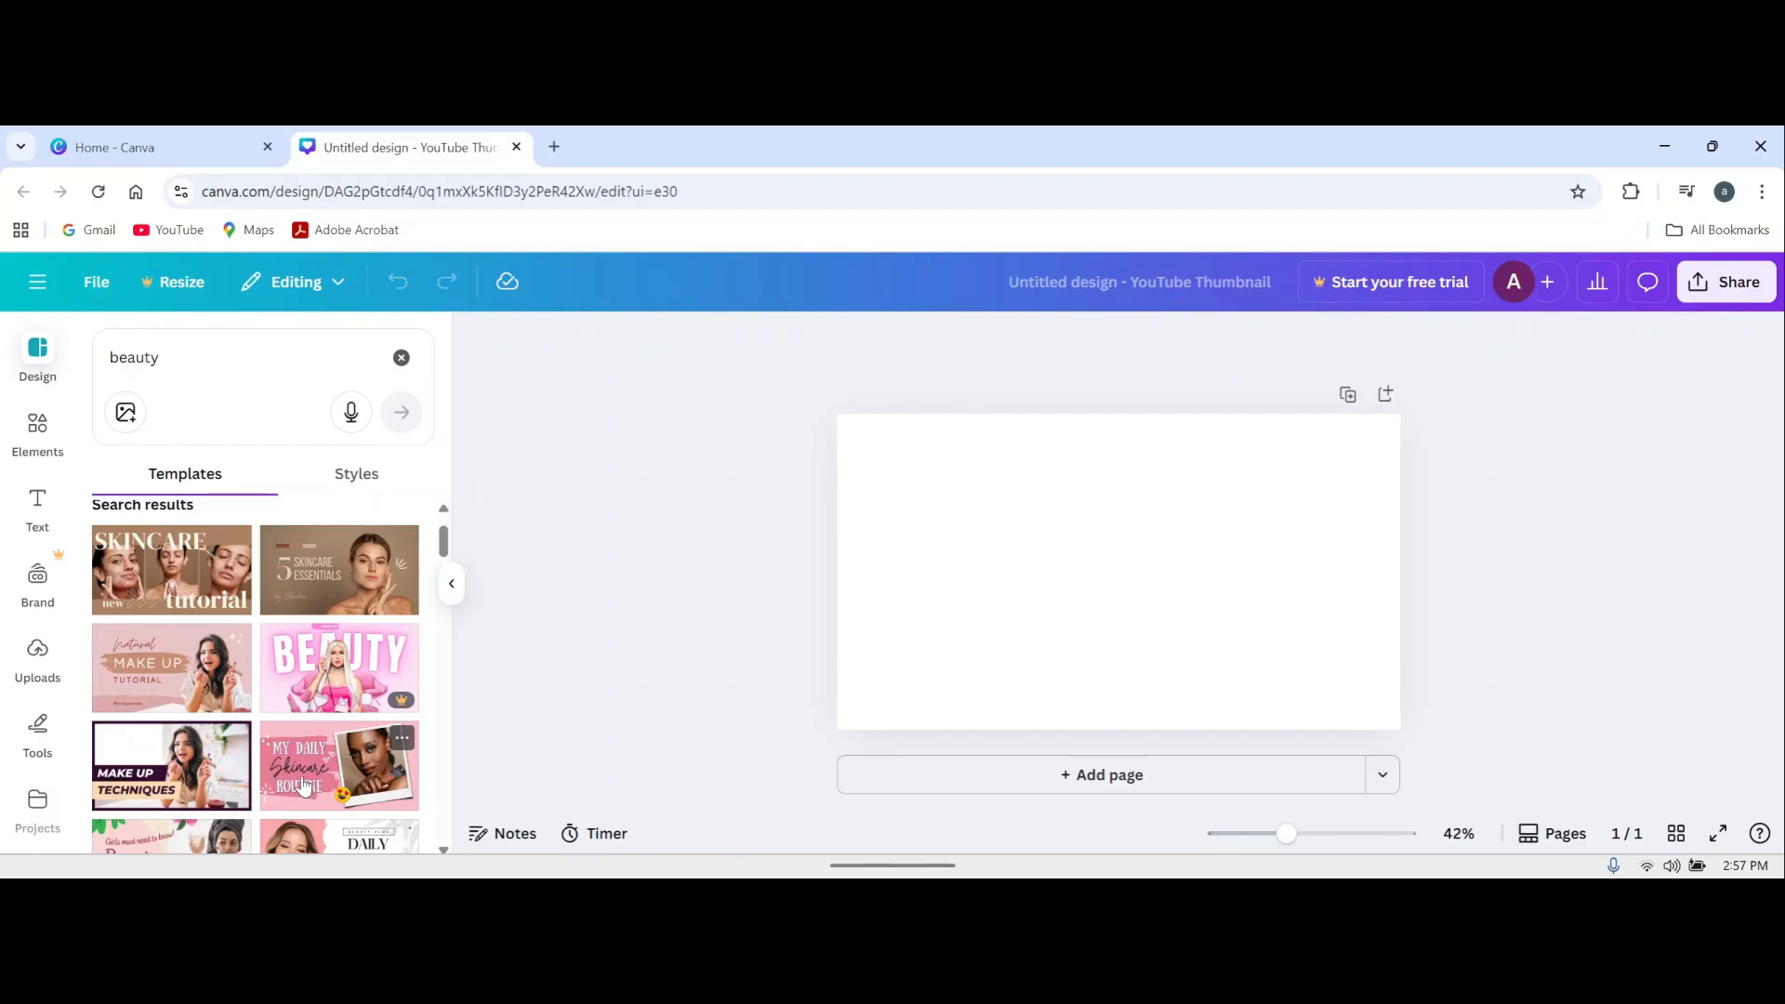
pyautogui.click(304, 786)
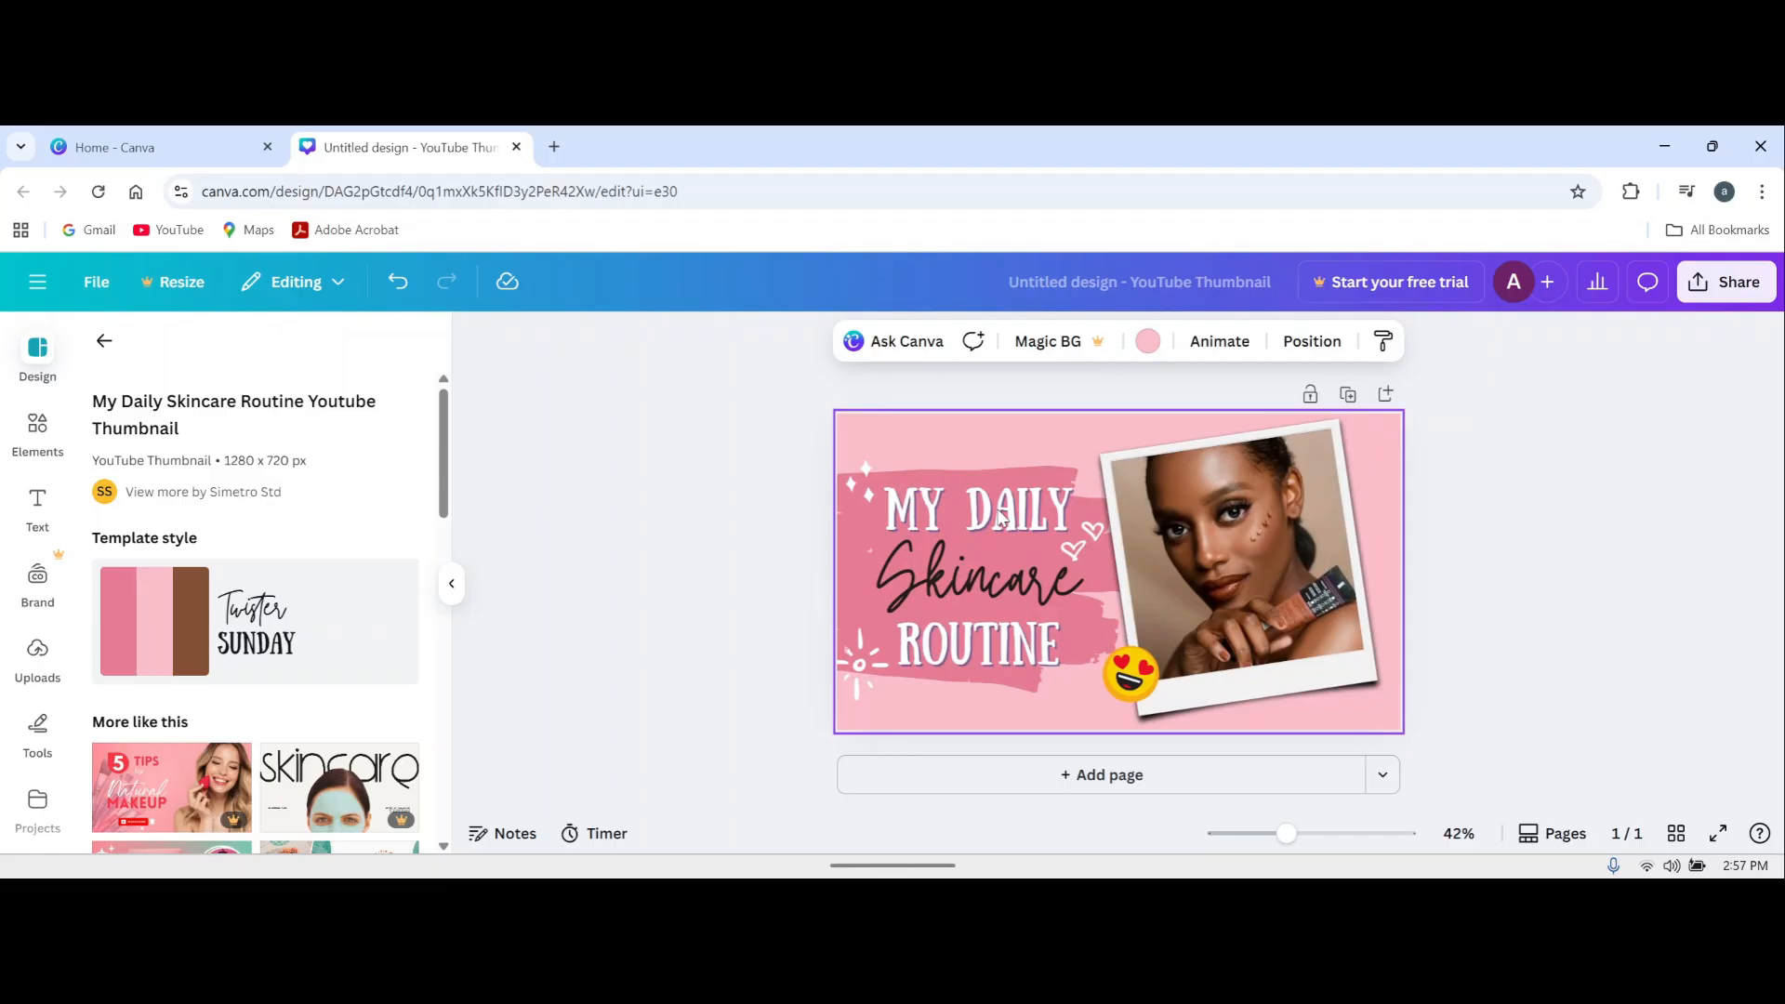
# Step: Add a default heading text below "ROUTINE" and remove it from the page again
pyautogui.click(1030, 523)
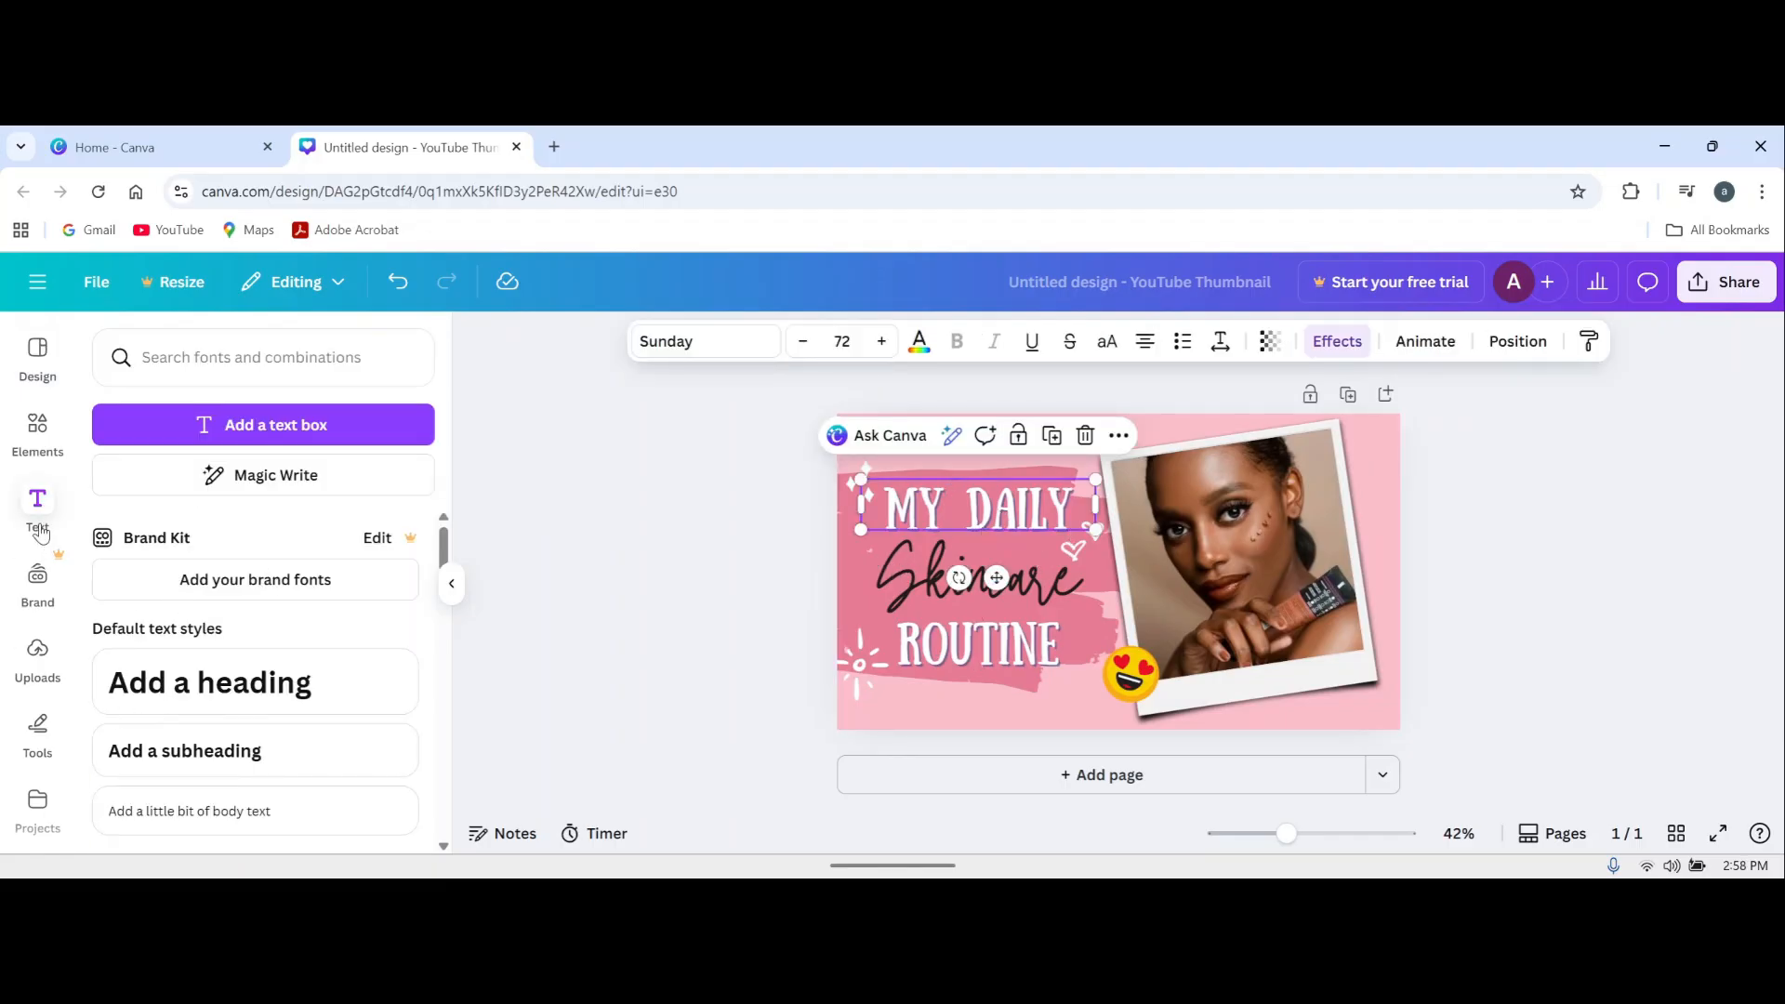
pyautogui.click(220, 697)
pyautogui.moveTo(998, 610); pyautogui.dragTo(1002, 753)
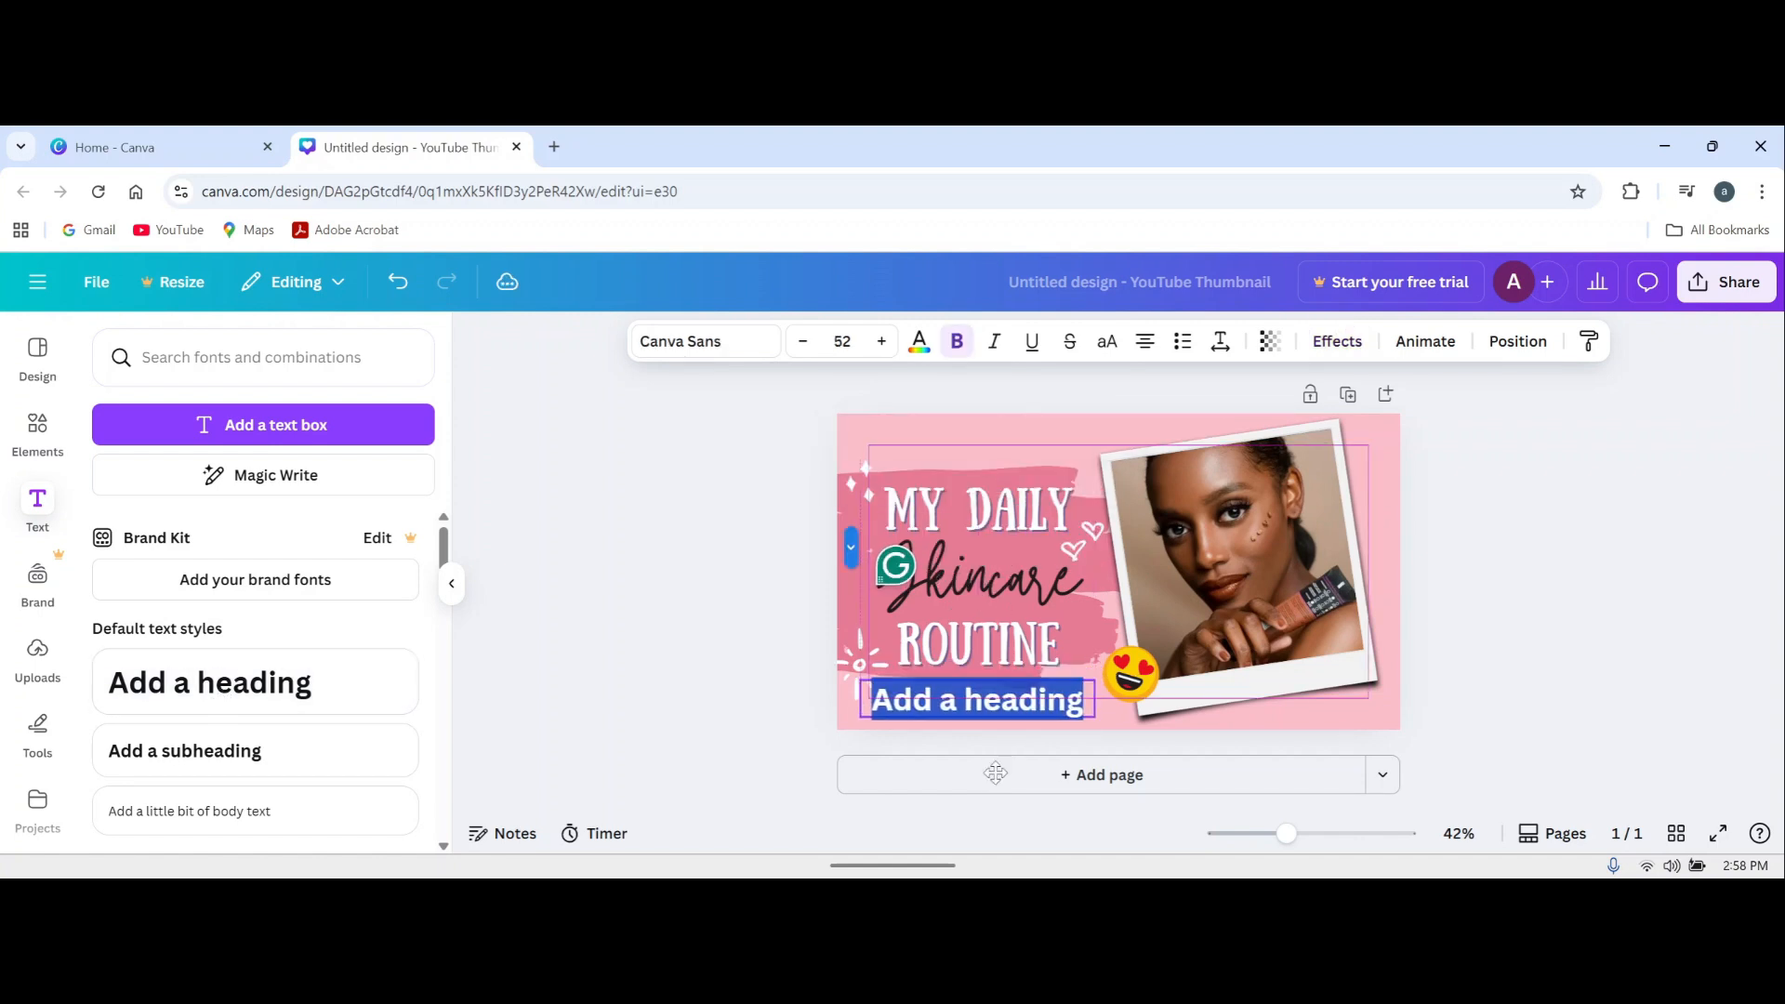
pyautogui.click(1087, 704)
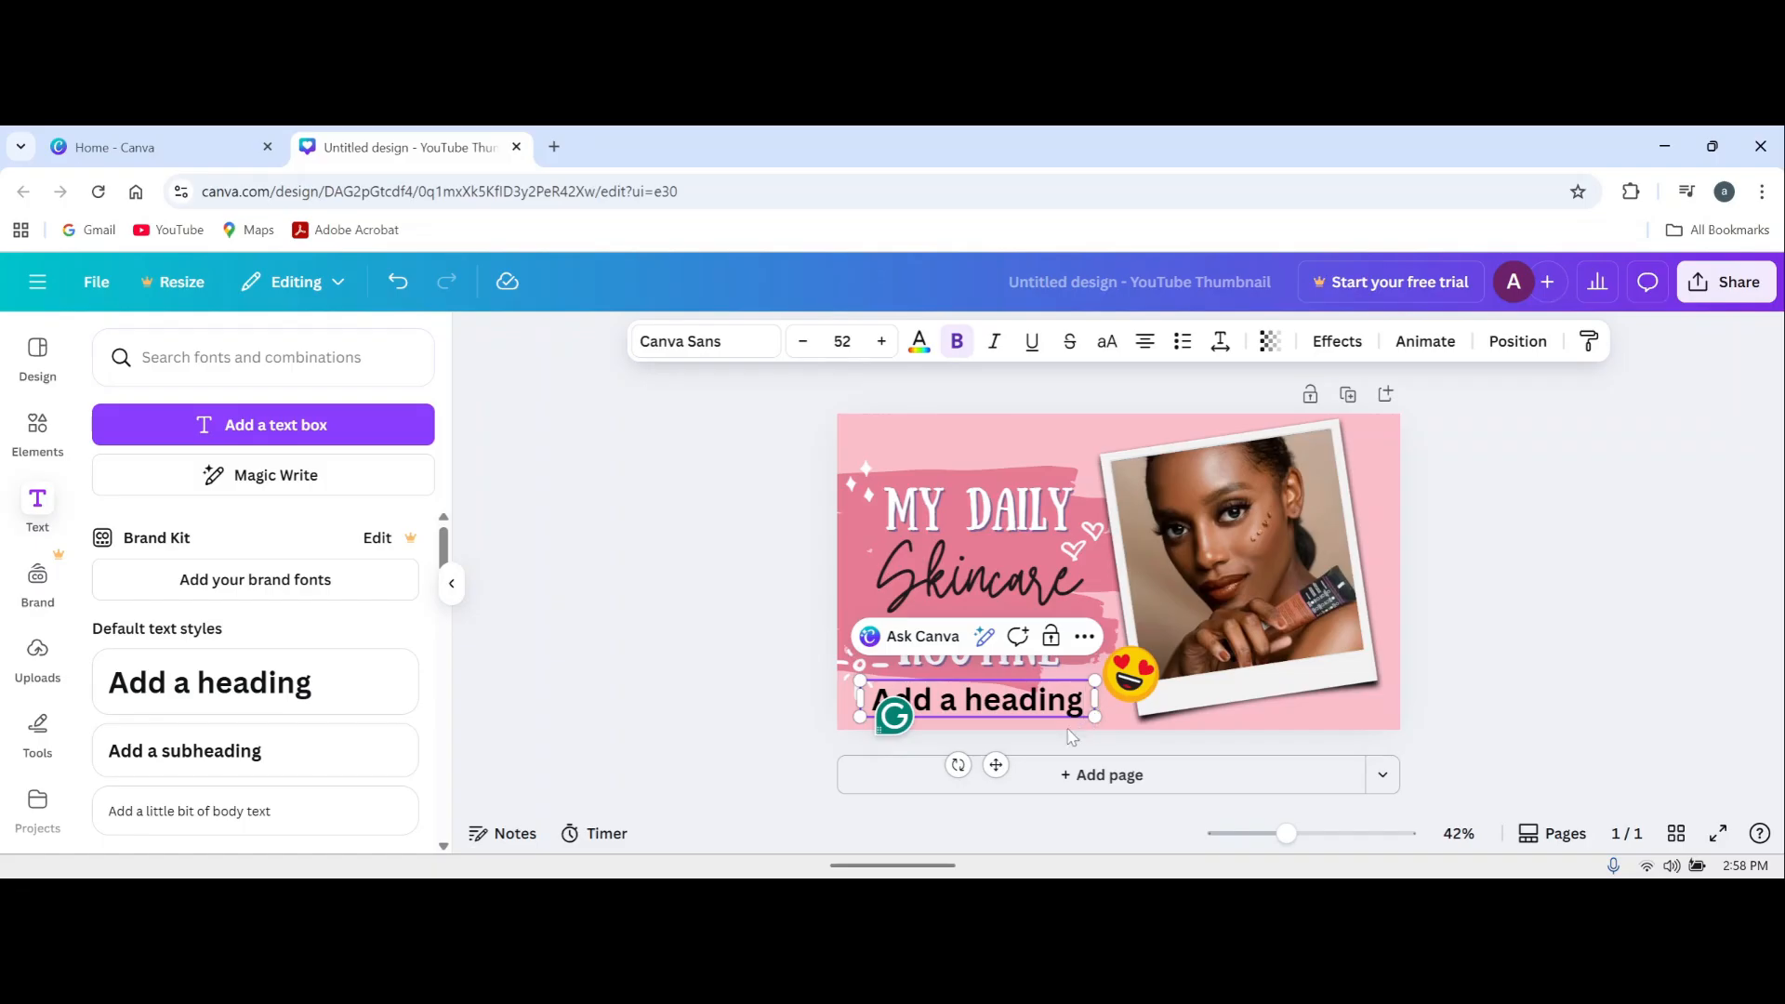
pyautogui.moveTo(996, 764); pyautogui.dragTo(619, 829)
pyautogui.click(784, 768)
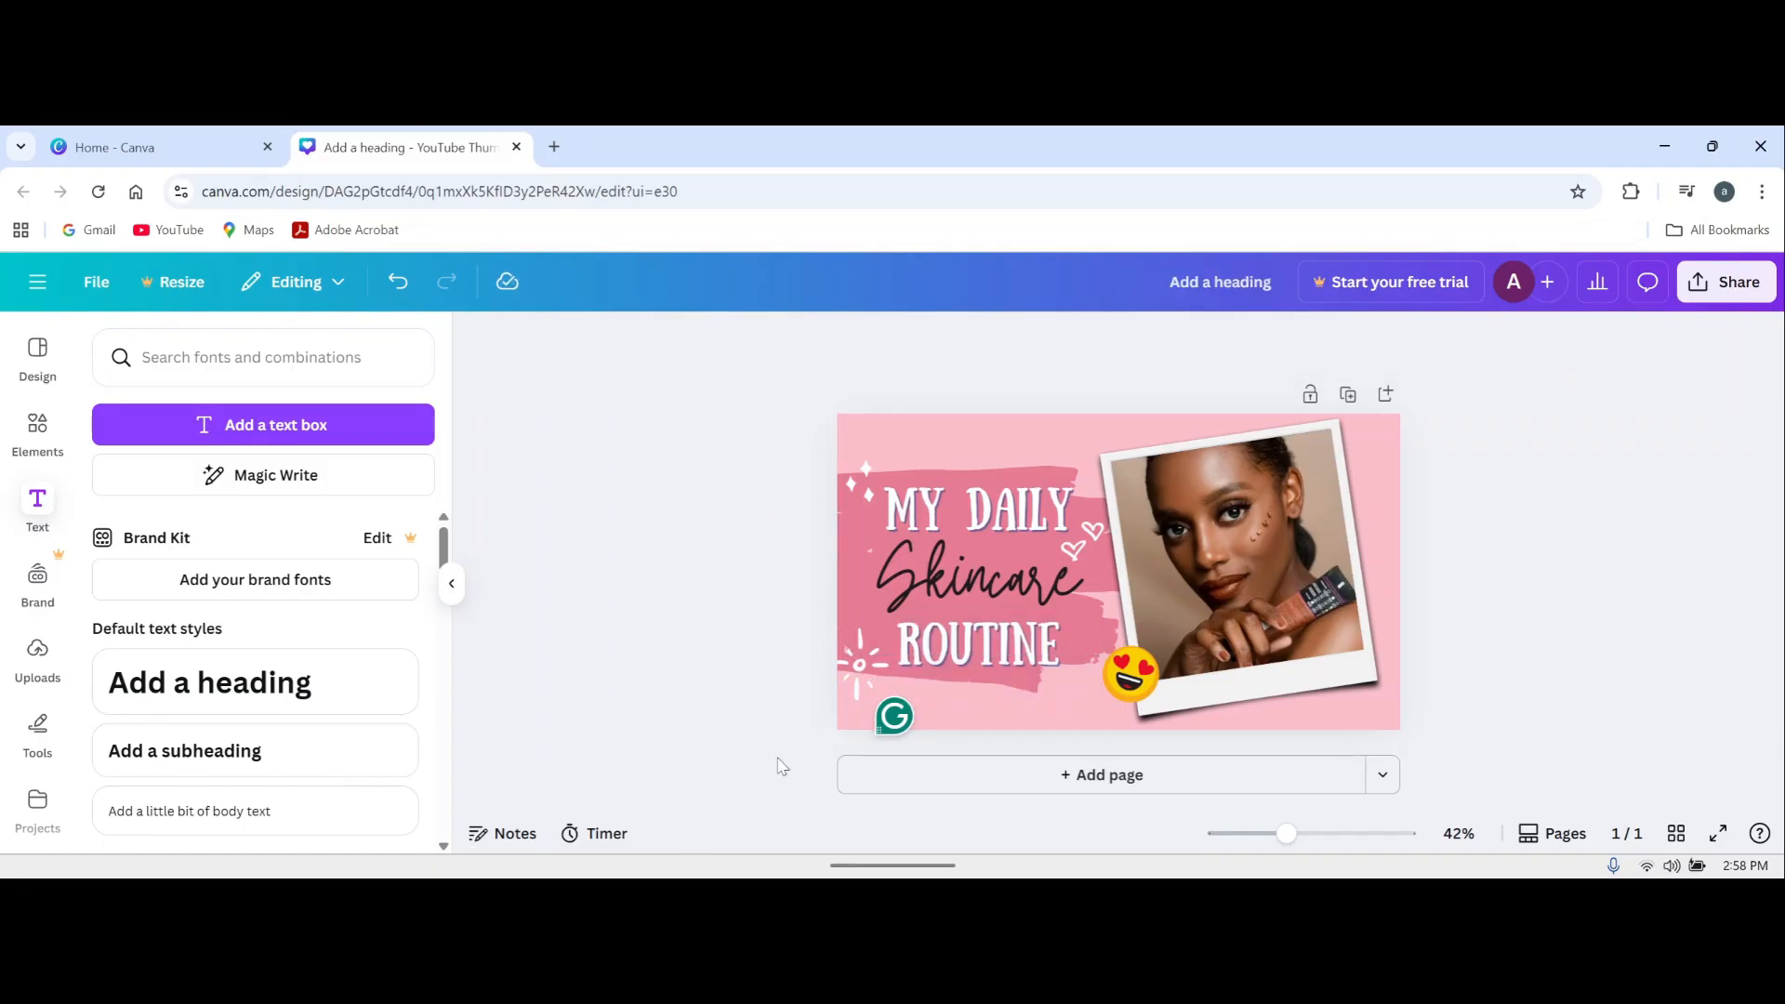
# Step: Change the font of the "MY DAILY" text to Alice
pyautogui.click(991, 518)
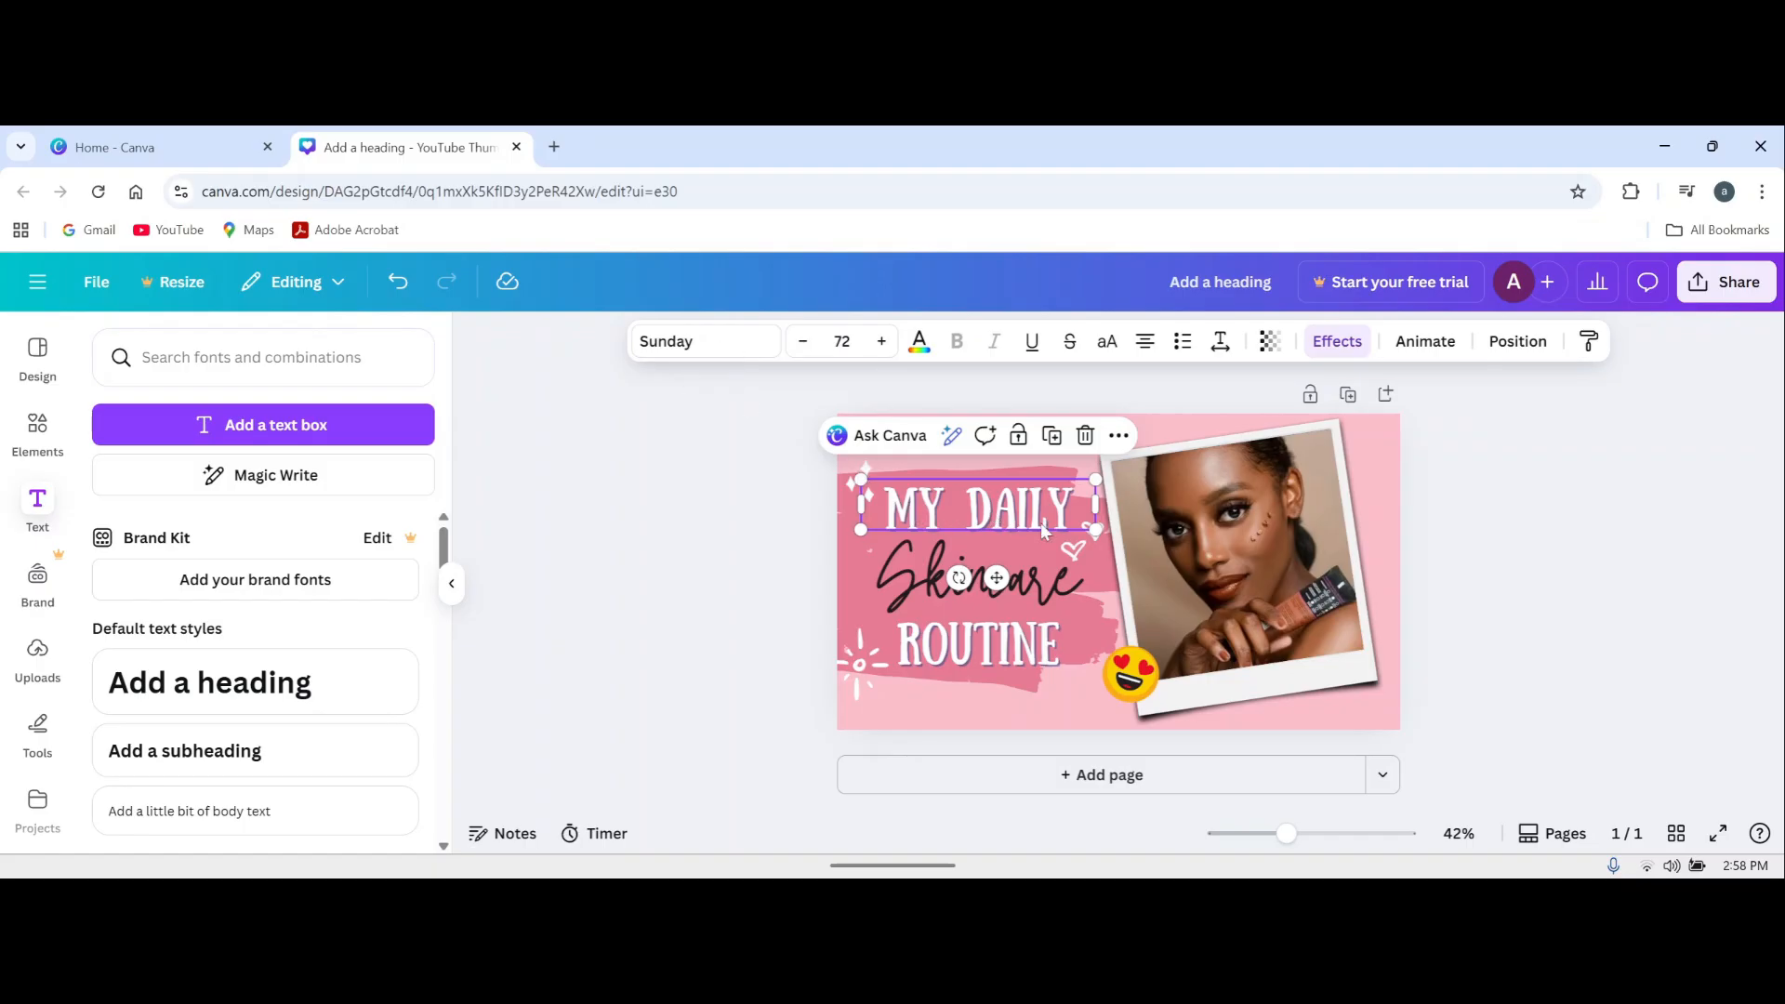
pyautogui.click(742, 353)
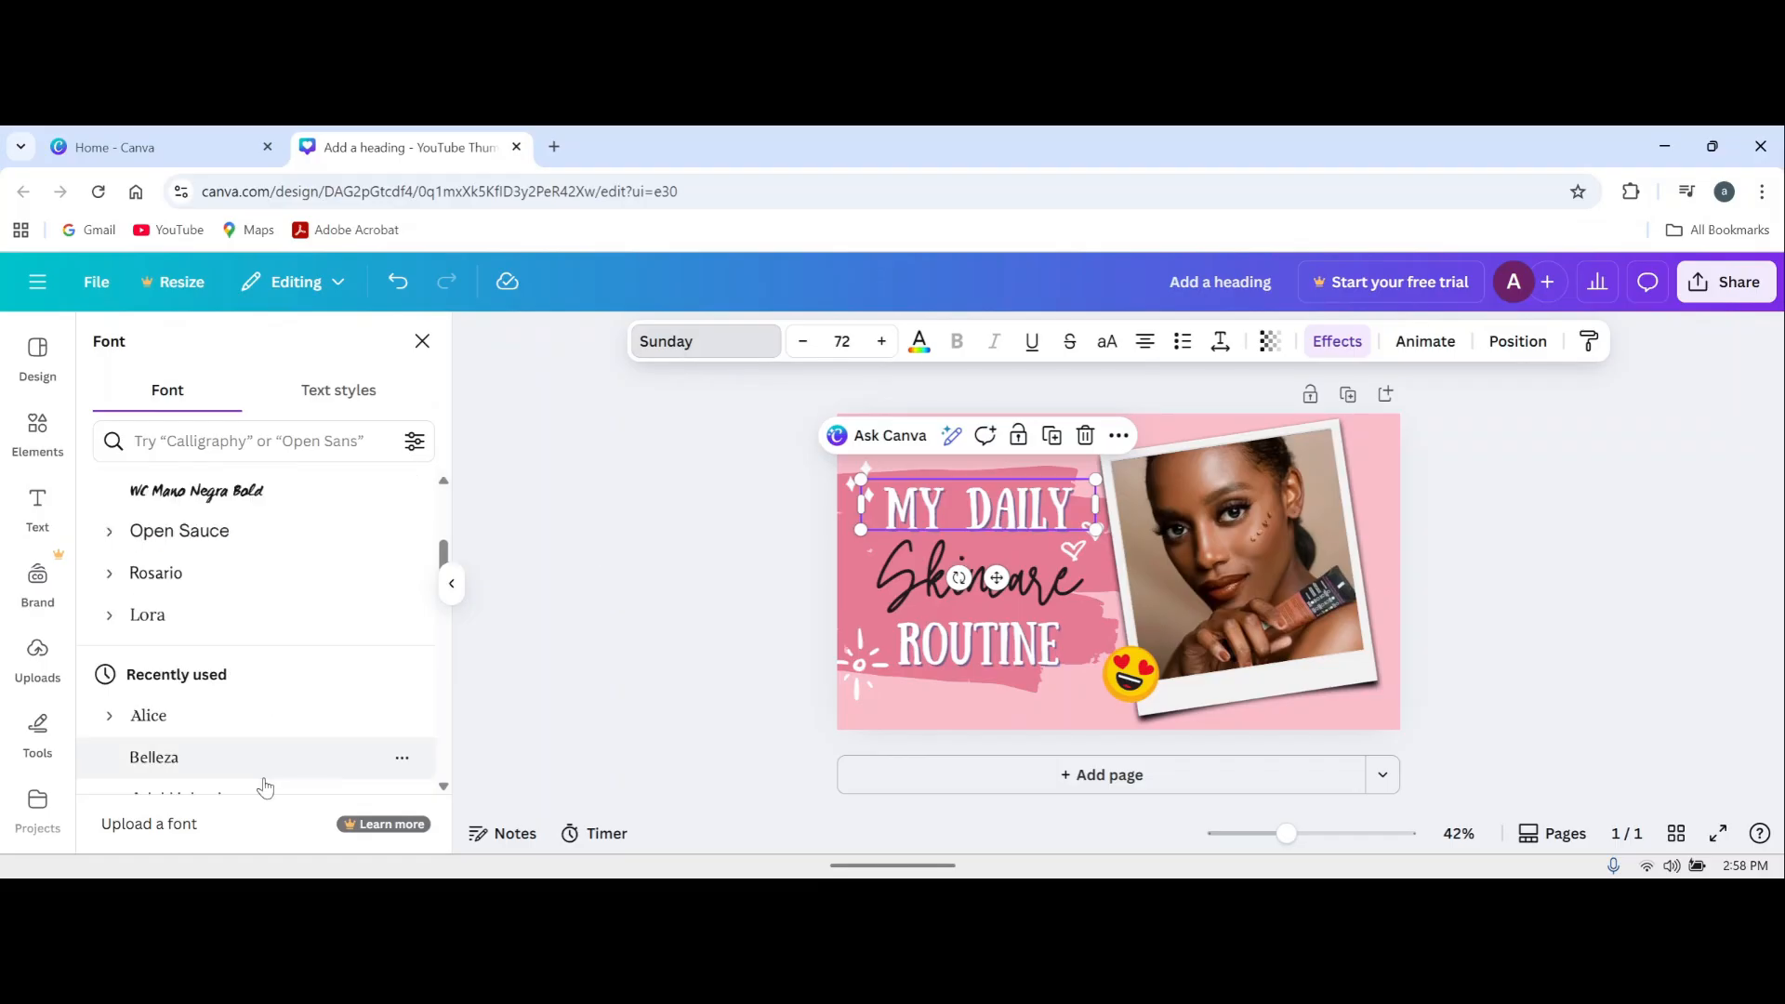
pyautogui.click(147, 717)
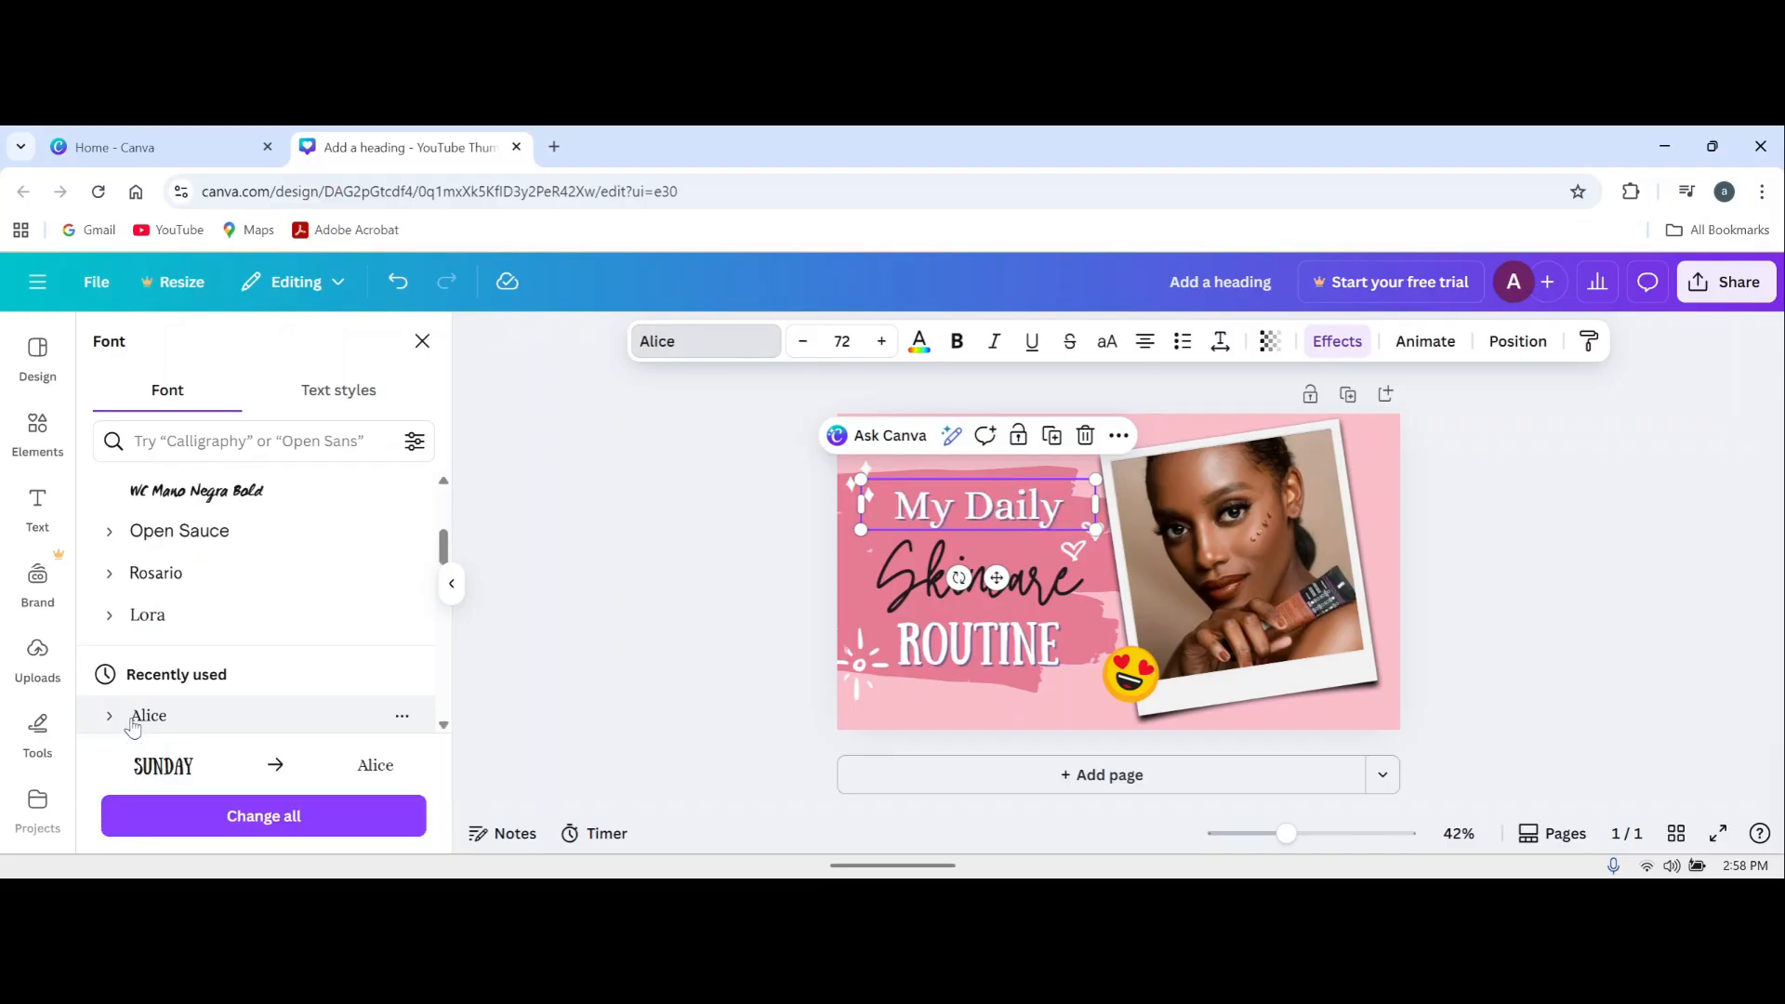
pyautogui.click(1082, 589)
pyautogui.click(1037, 441)
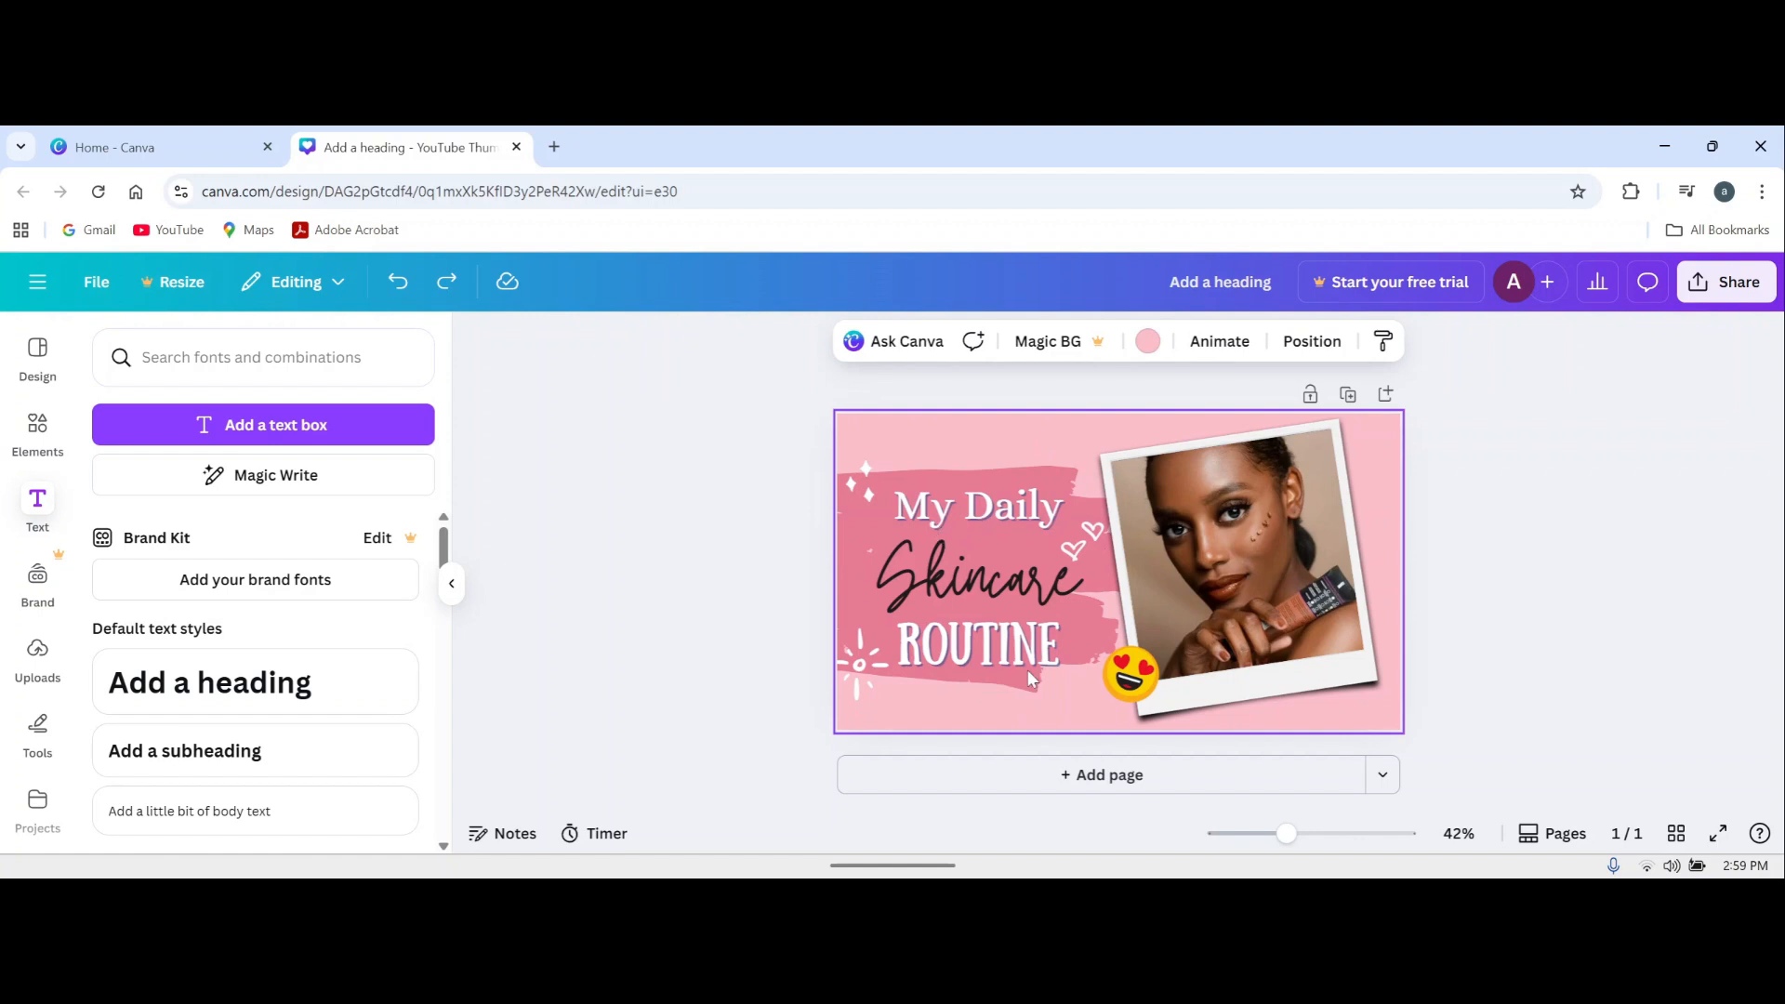
# Step: Copy the text style of "My Daily" and apply it to the "ROUTINE" text
pyautogui.click(971, 517)
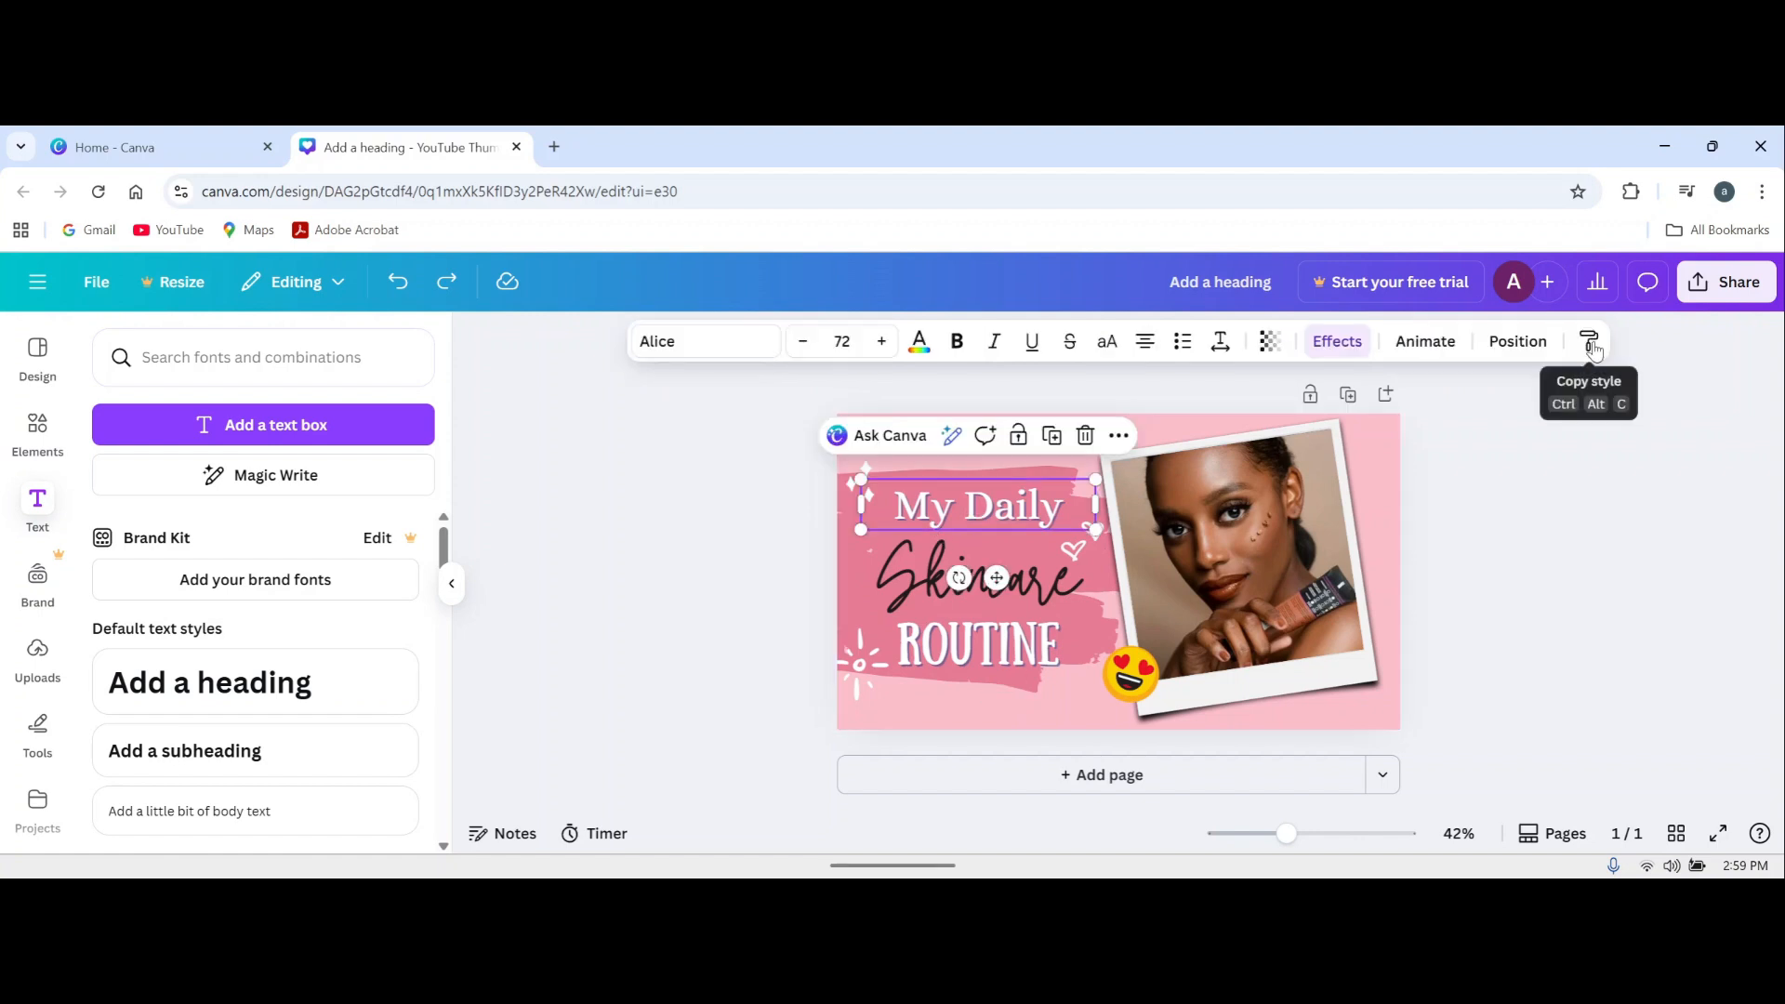
pyautogui.click(1590, 344)
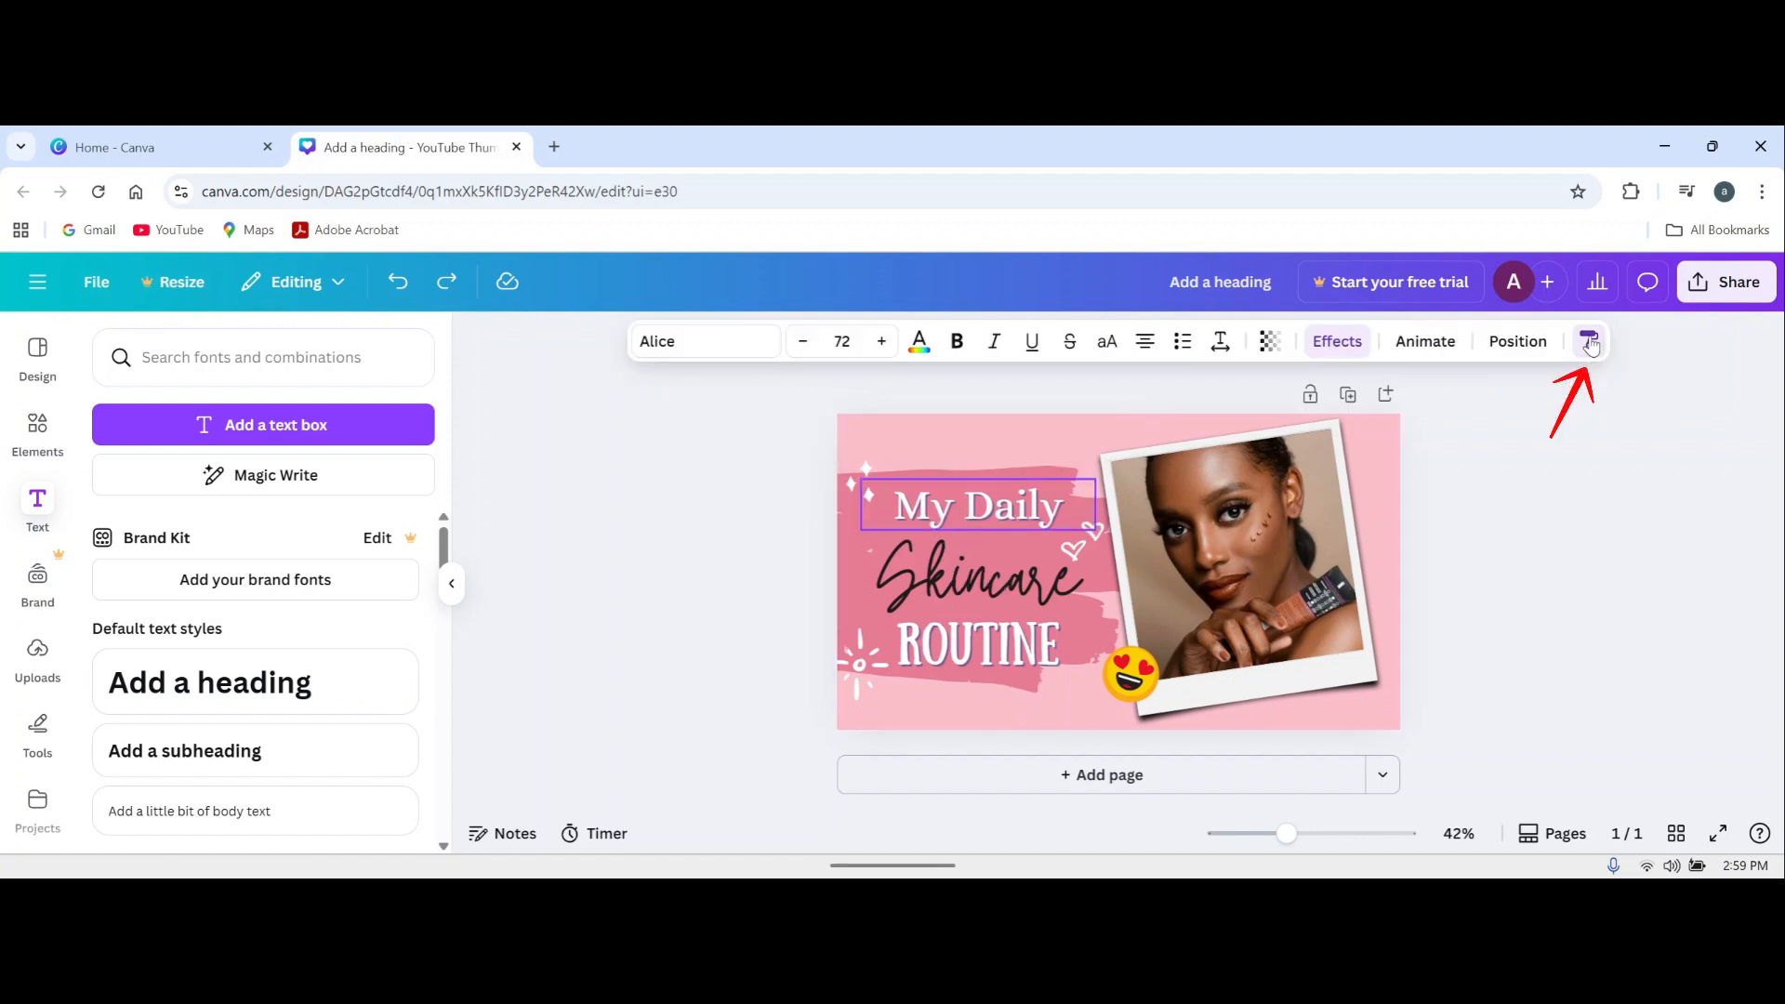
pyautogui.click(980, 662)
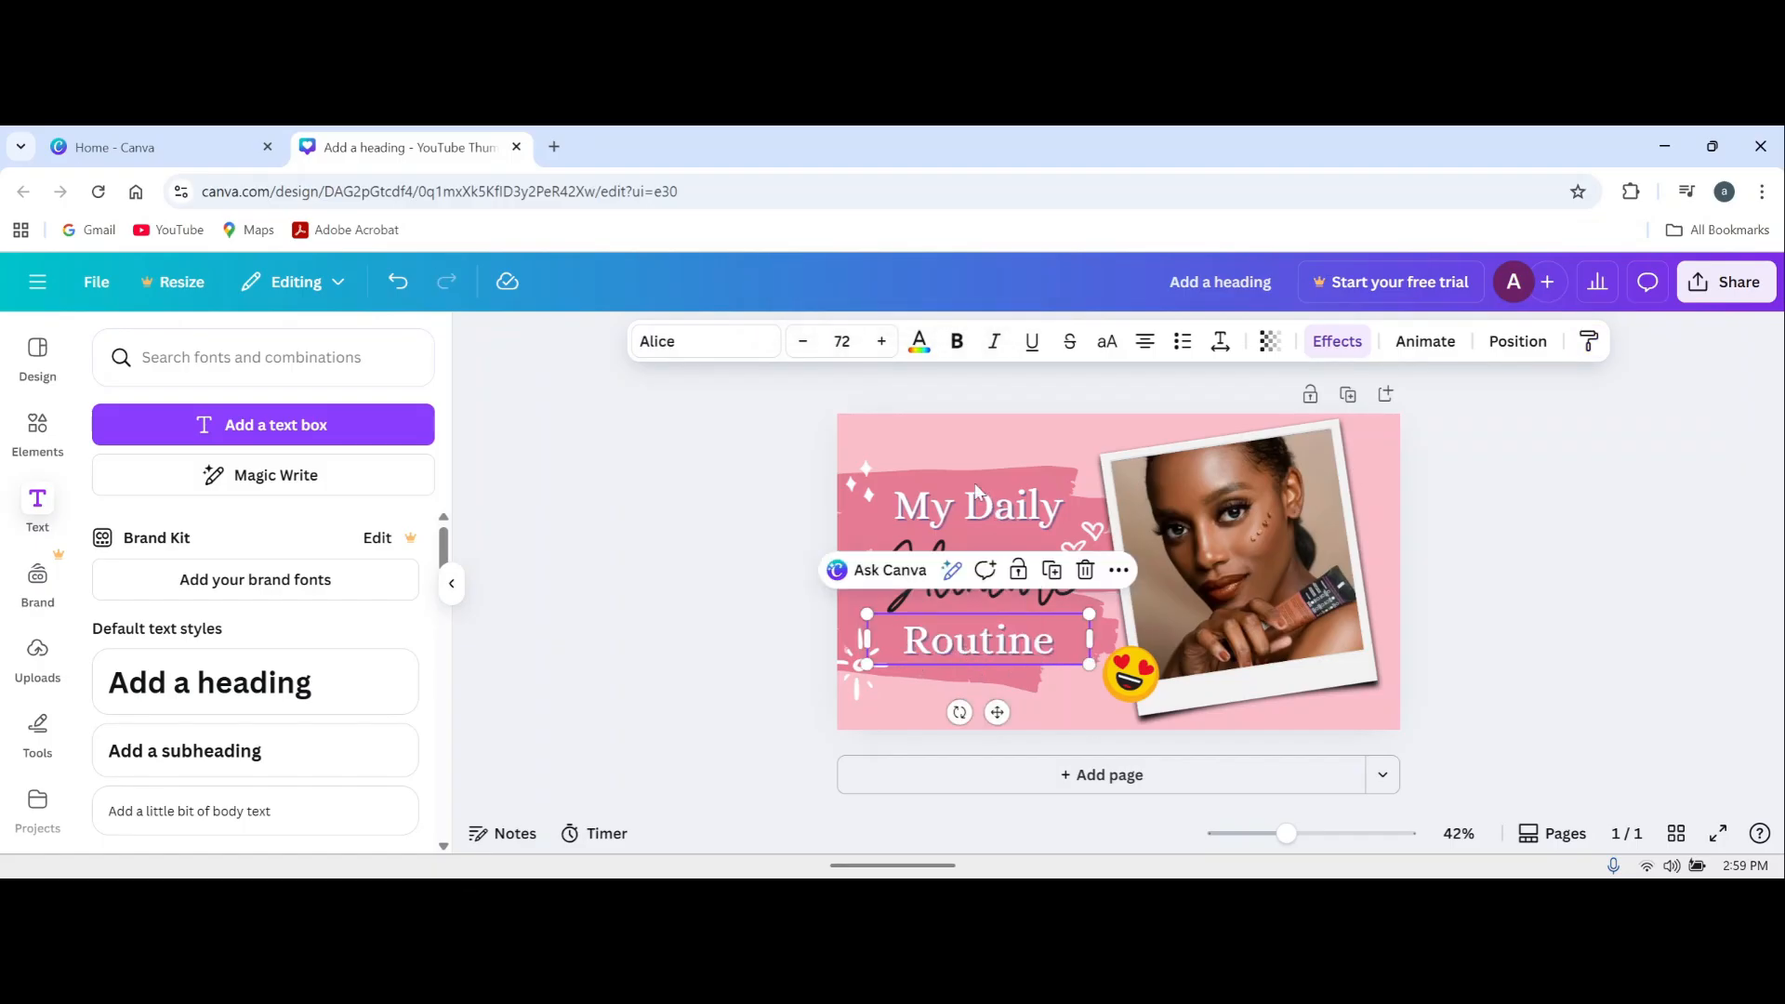
pyautogui.click(1058, 694)
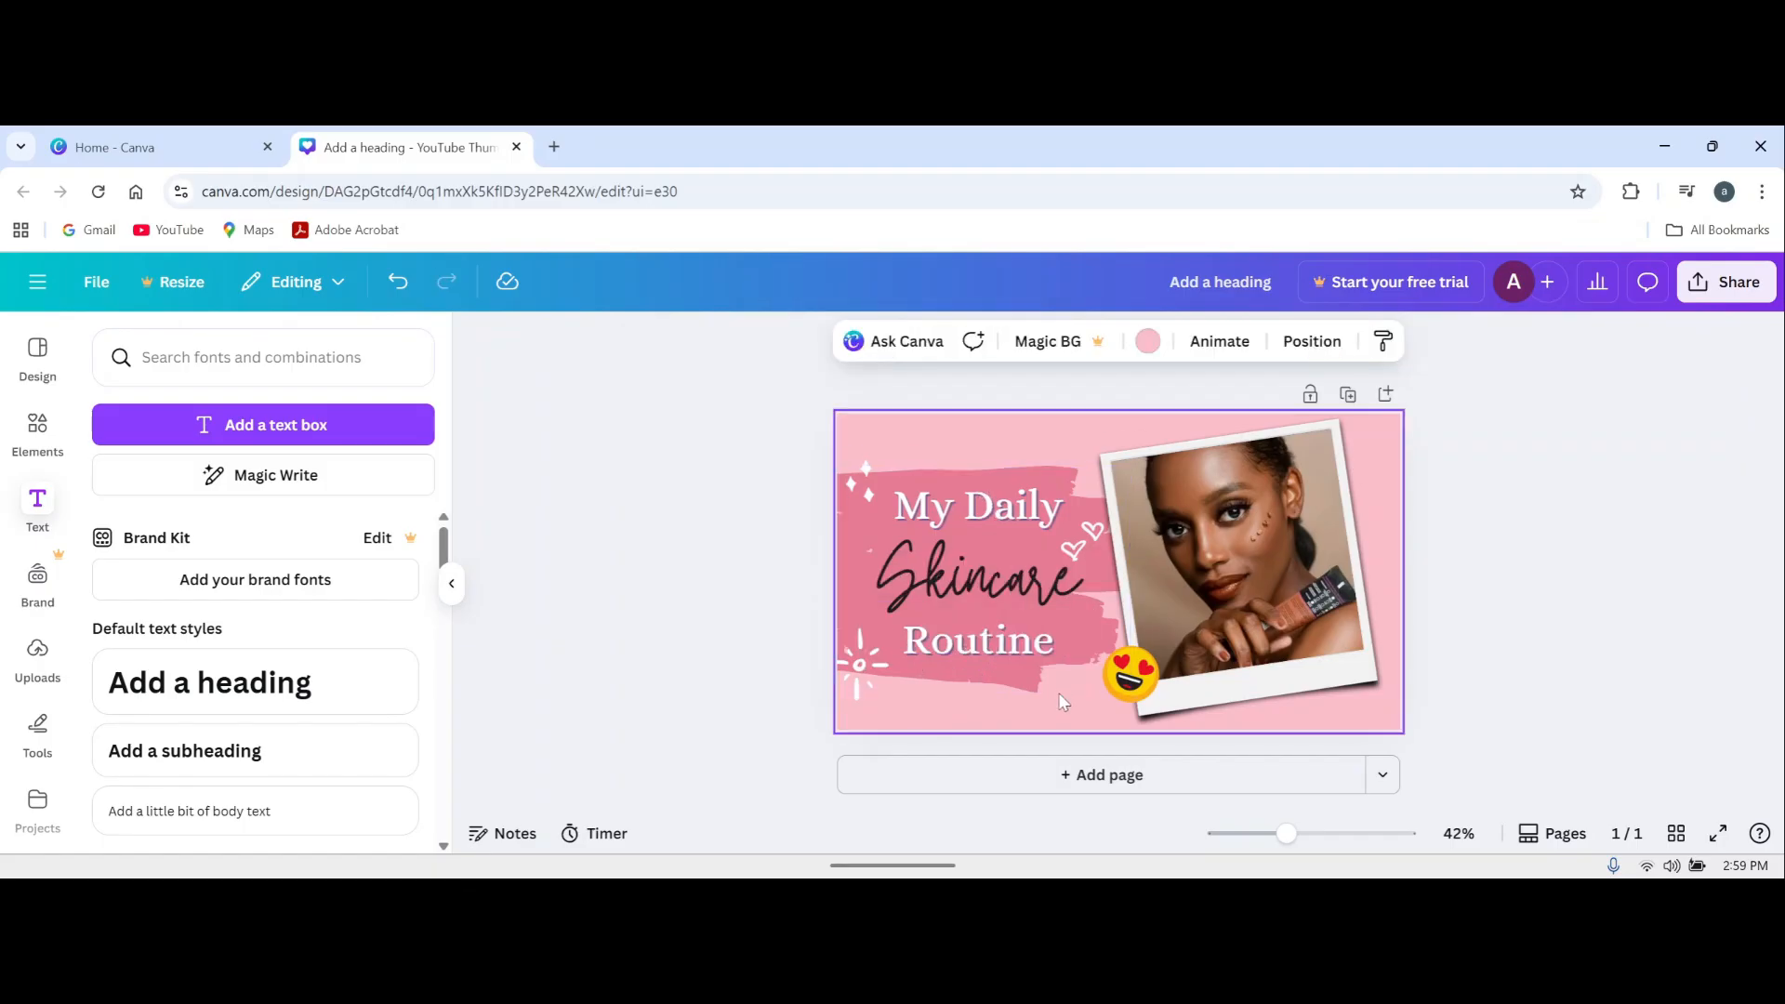
# Step: Change the font of the "Skincare" text to Aprila
pyautogui.click(992, 590)
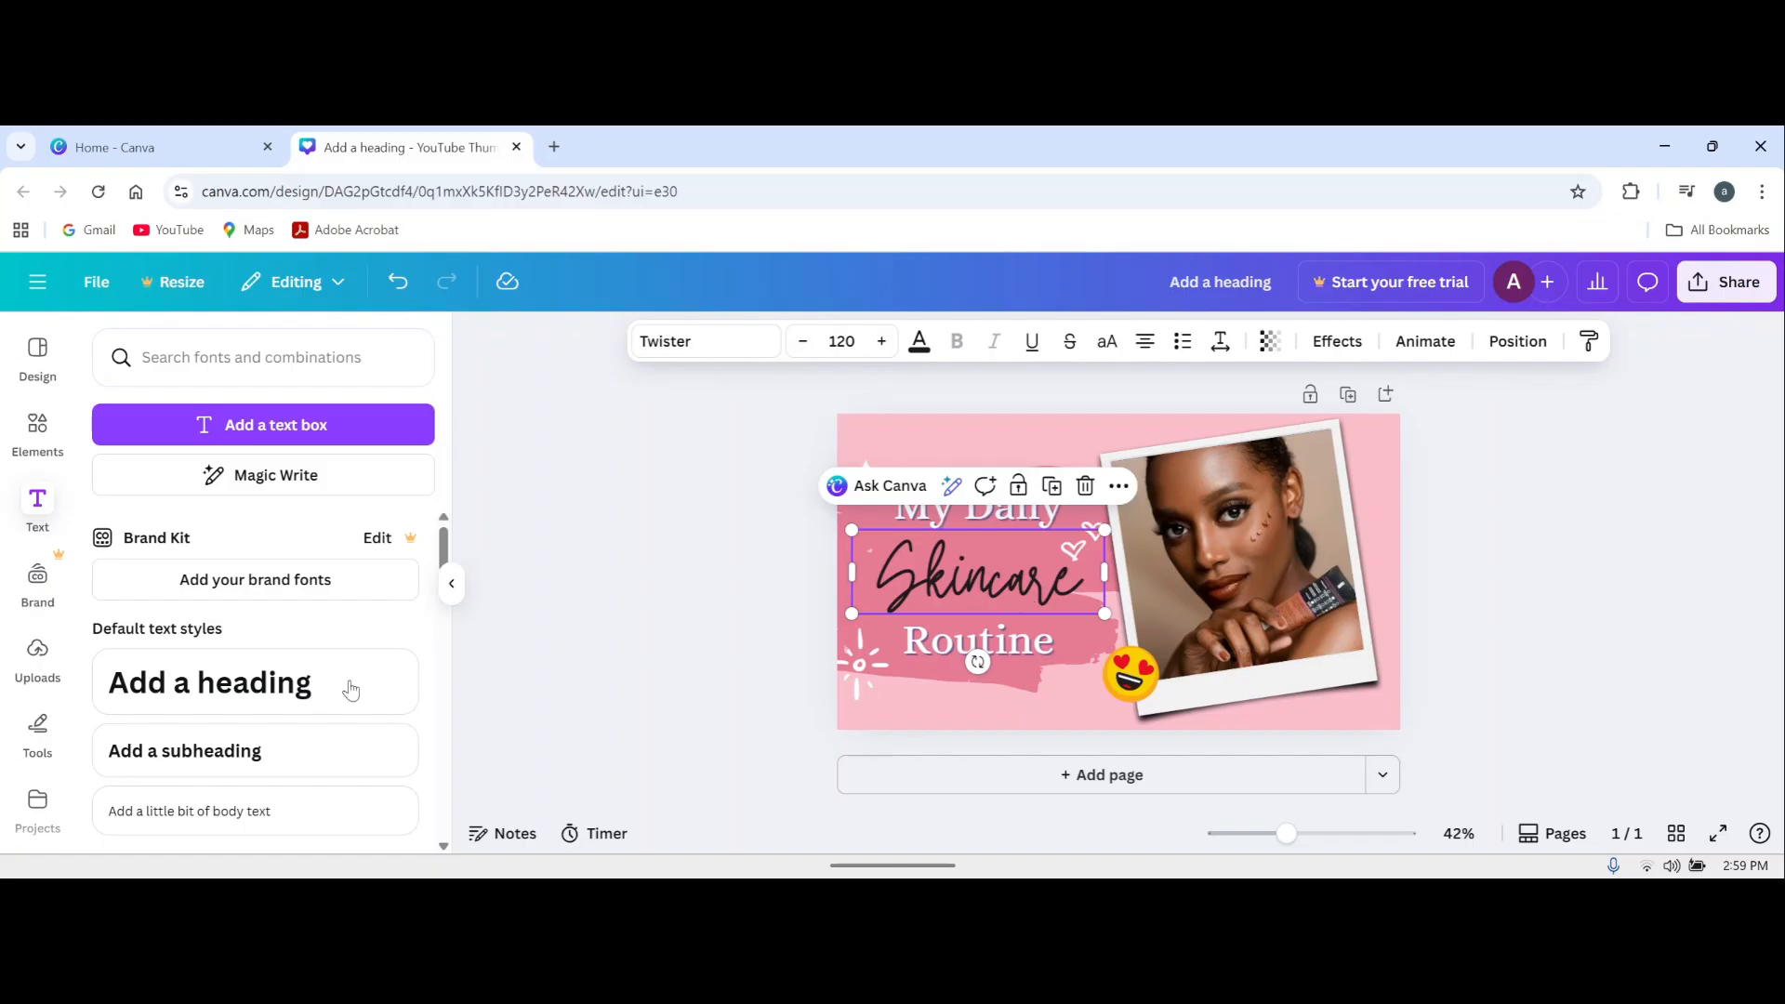
pyautogui.click(723, 353)
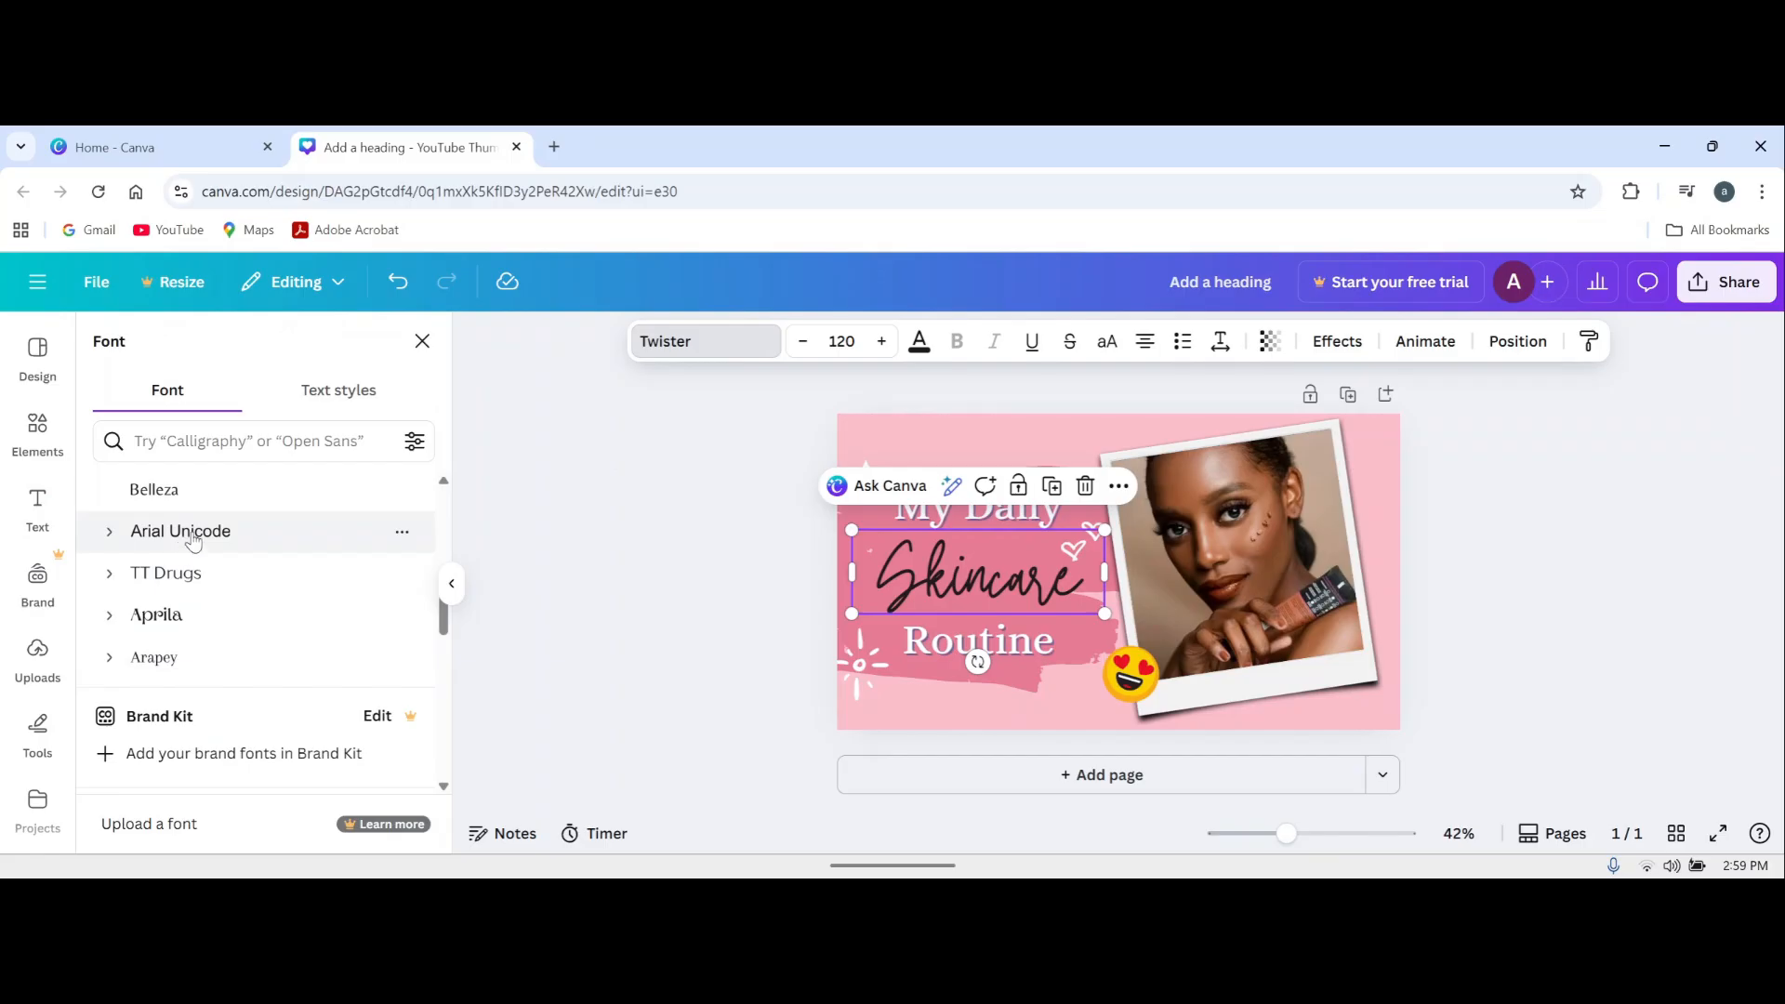
pyautogui.click(155, 617)
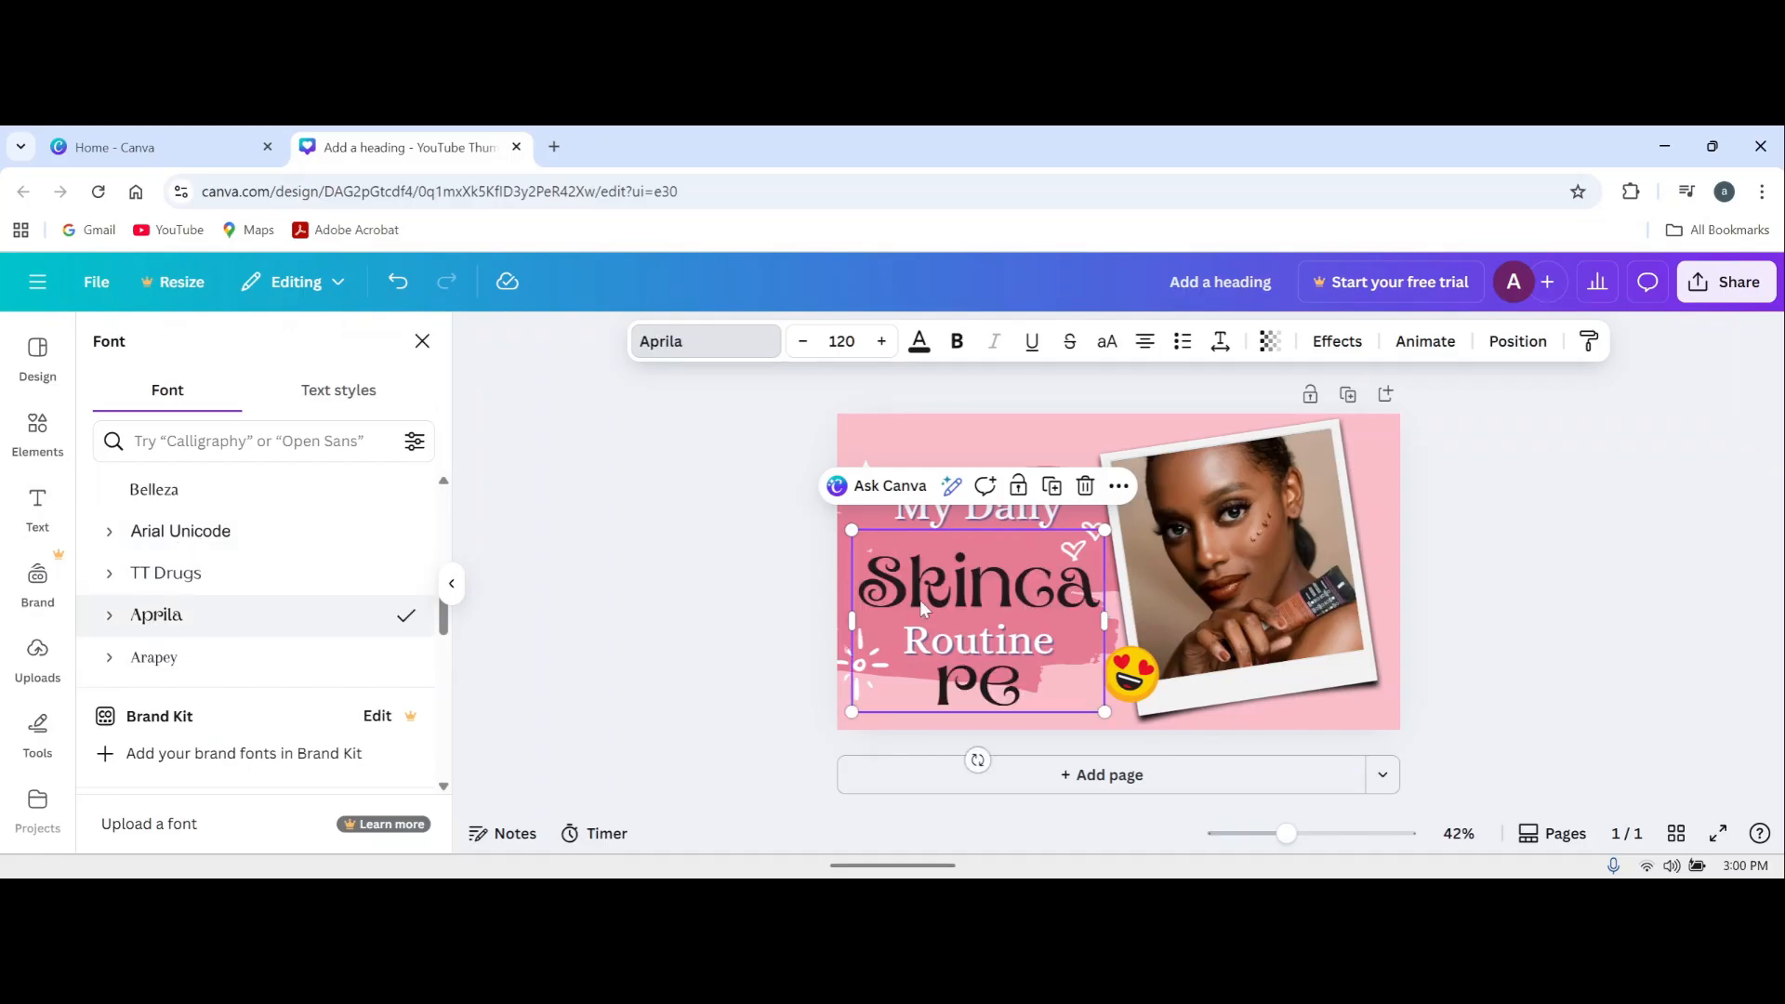
# Step: Reduce the "Skincare" text to size 68.8 and move it down midway between "My Daily" and "Routine"
pyautogui.click(803, 342)
pyautogui.click(803, 341)
pyautogui.click(802, 341)
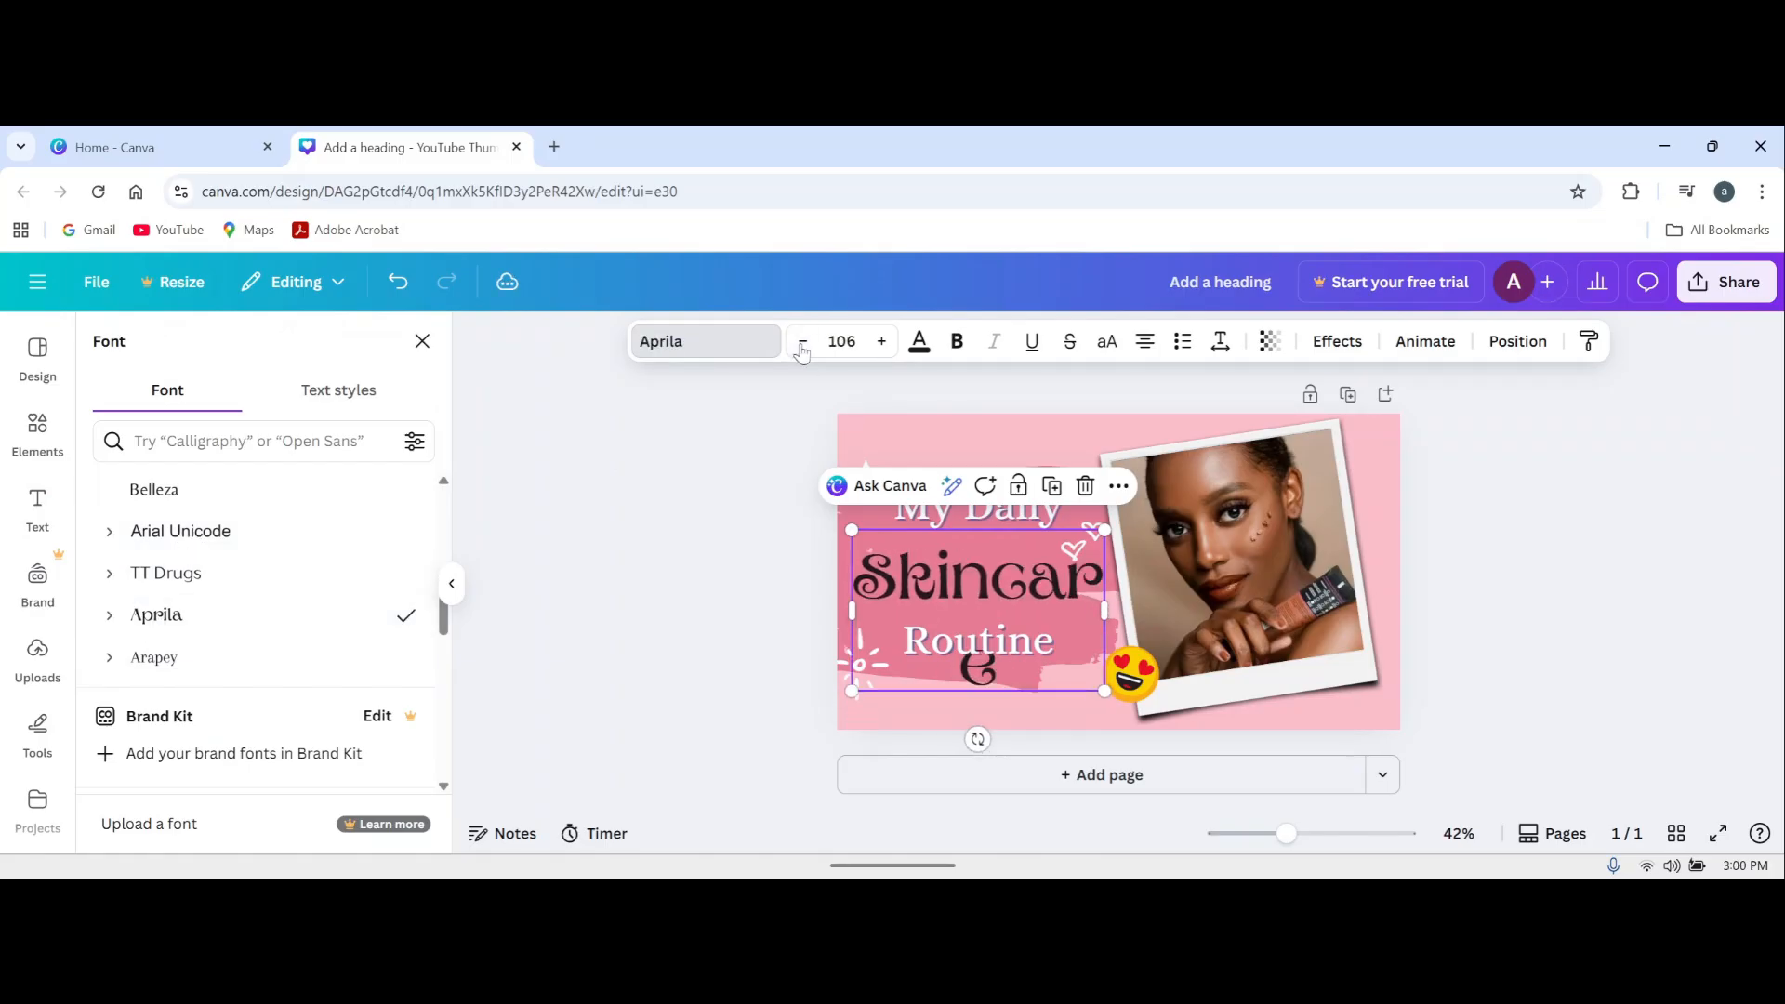
pyautogui.click(802, 343)
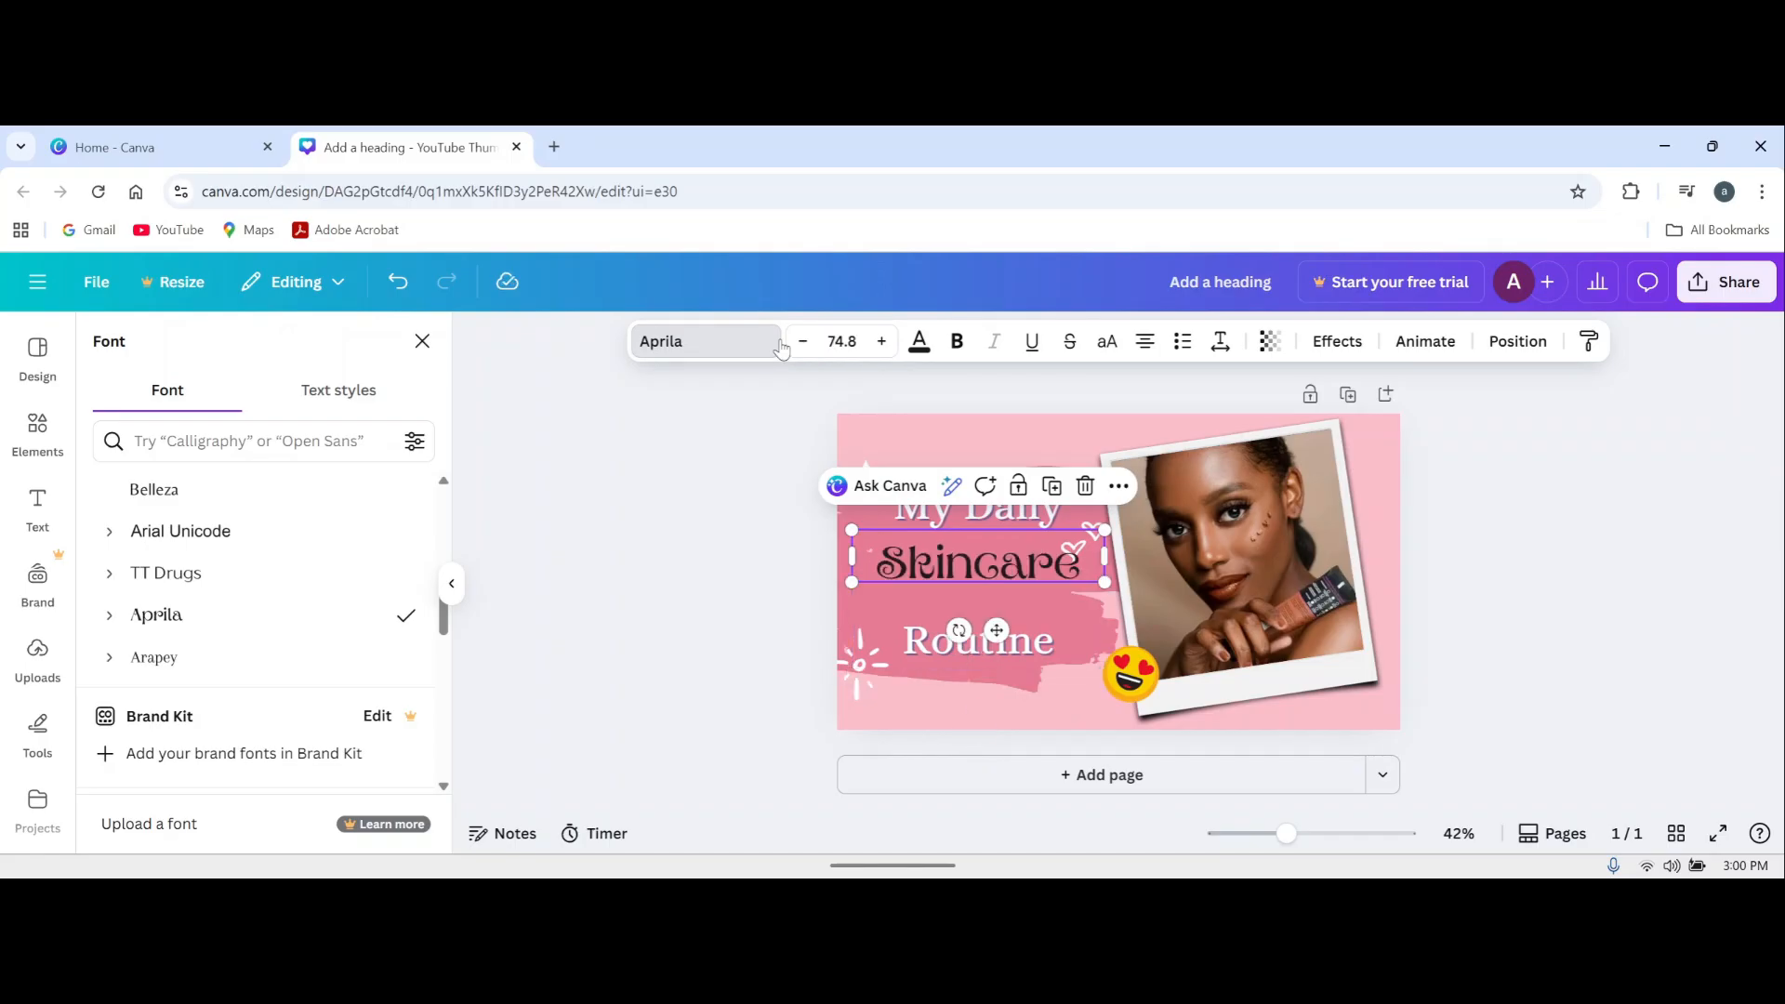
pyautogui.click(802, 344)
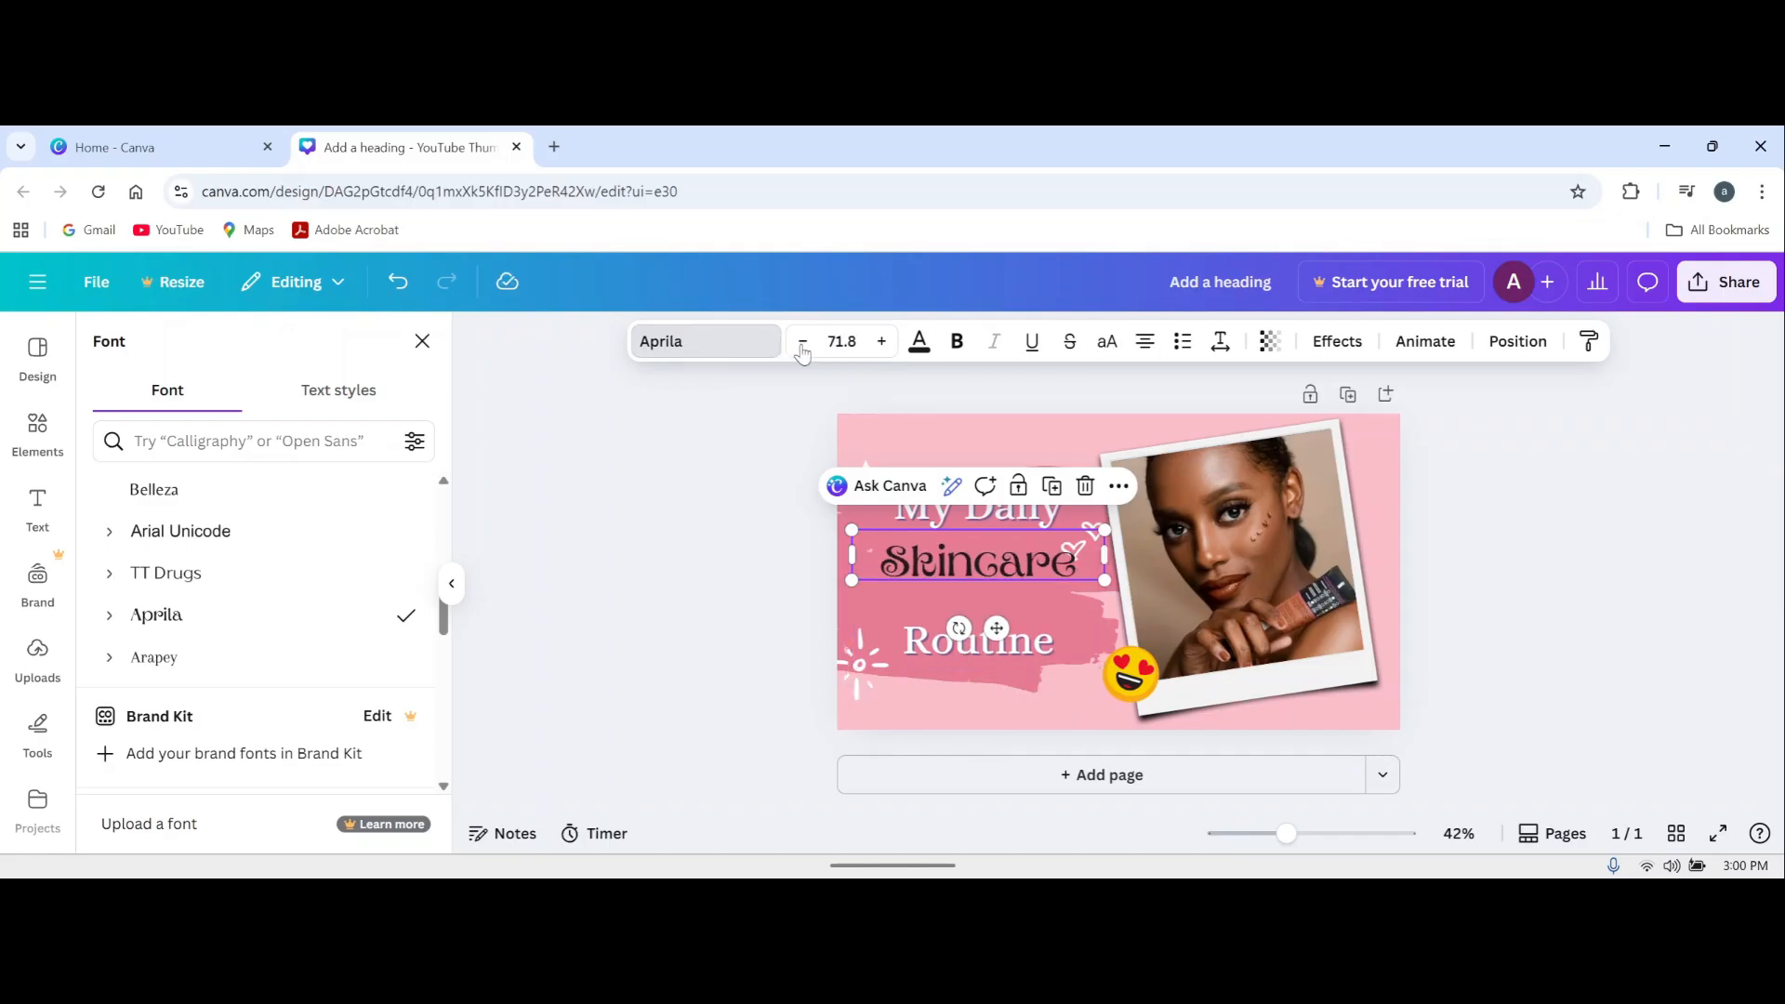
pyautogui.click(802, 344)
pyautogui.moveTo(997, 629); pyautogui.dragTo(1002, 651)
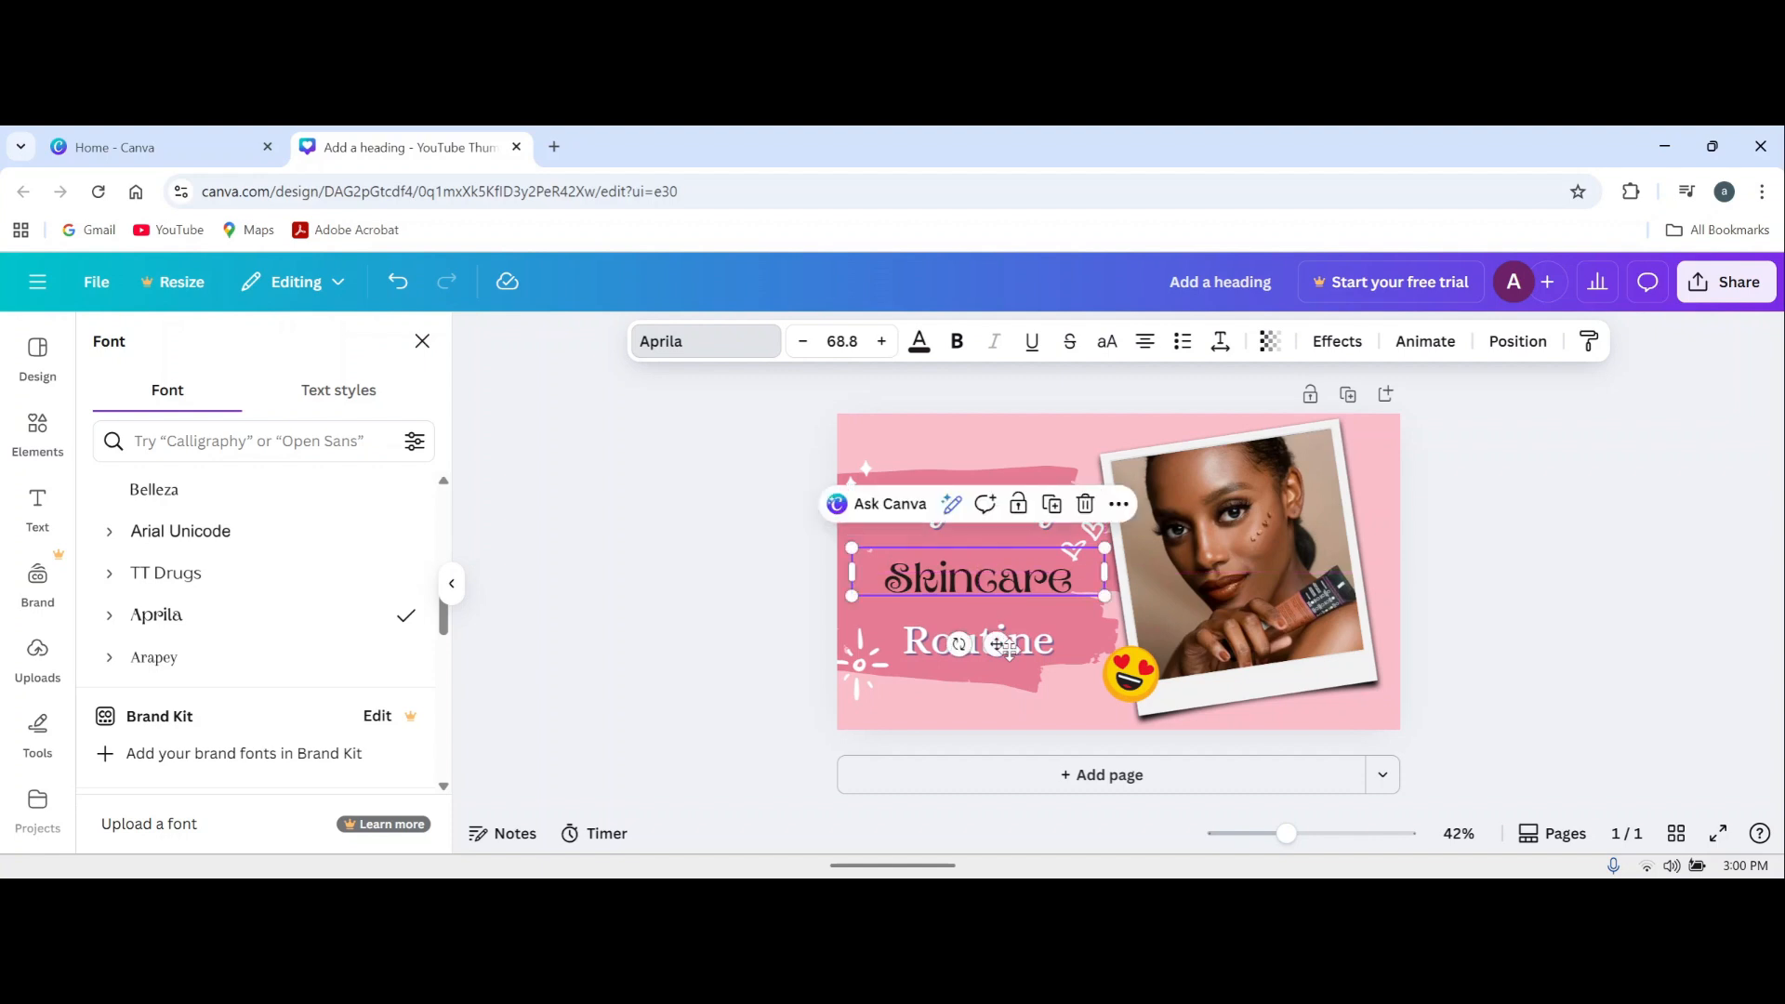
pyautogui.click(984, 471)
# Step: Search the elements library for "beauty" to find a replacement for the polaroid photo
pyautogui.click(1286, 561)
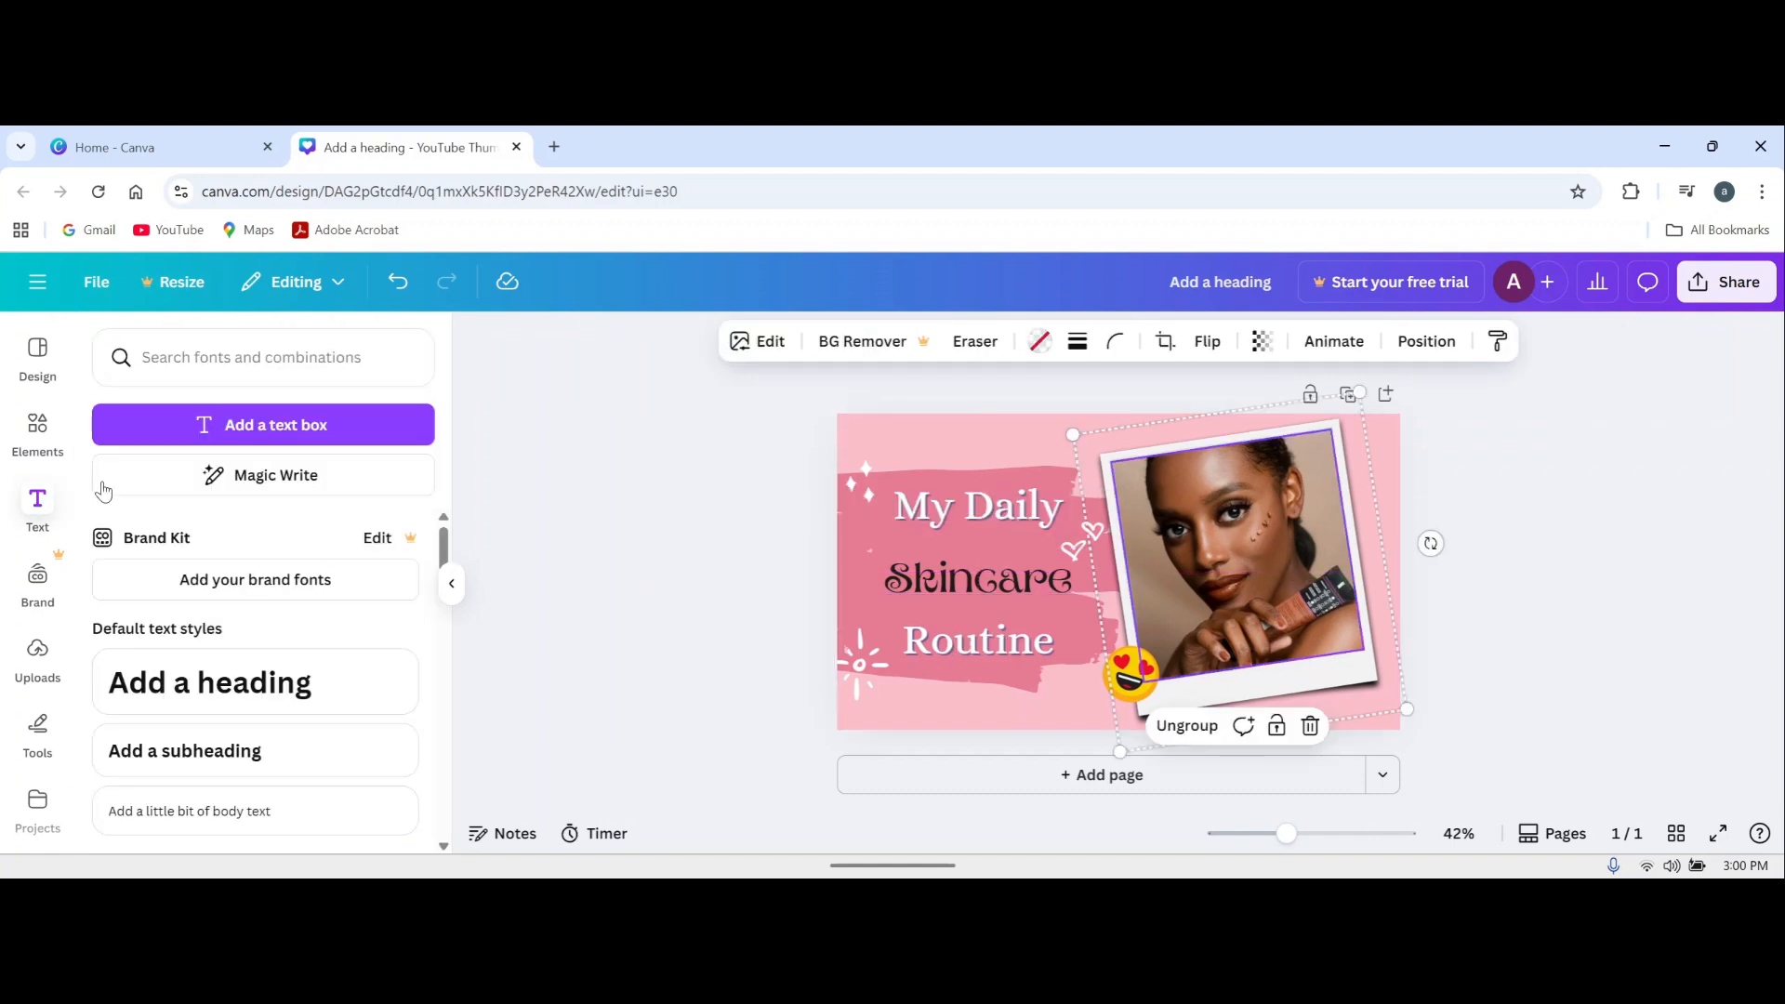
pyautogui.click(39, 437)
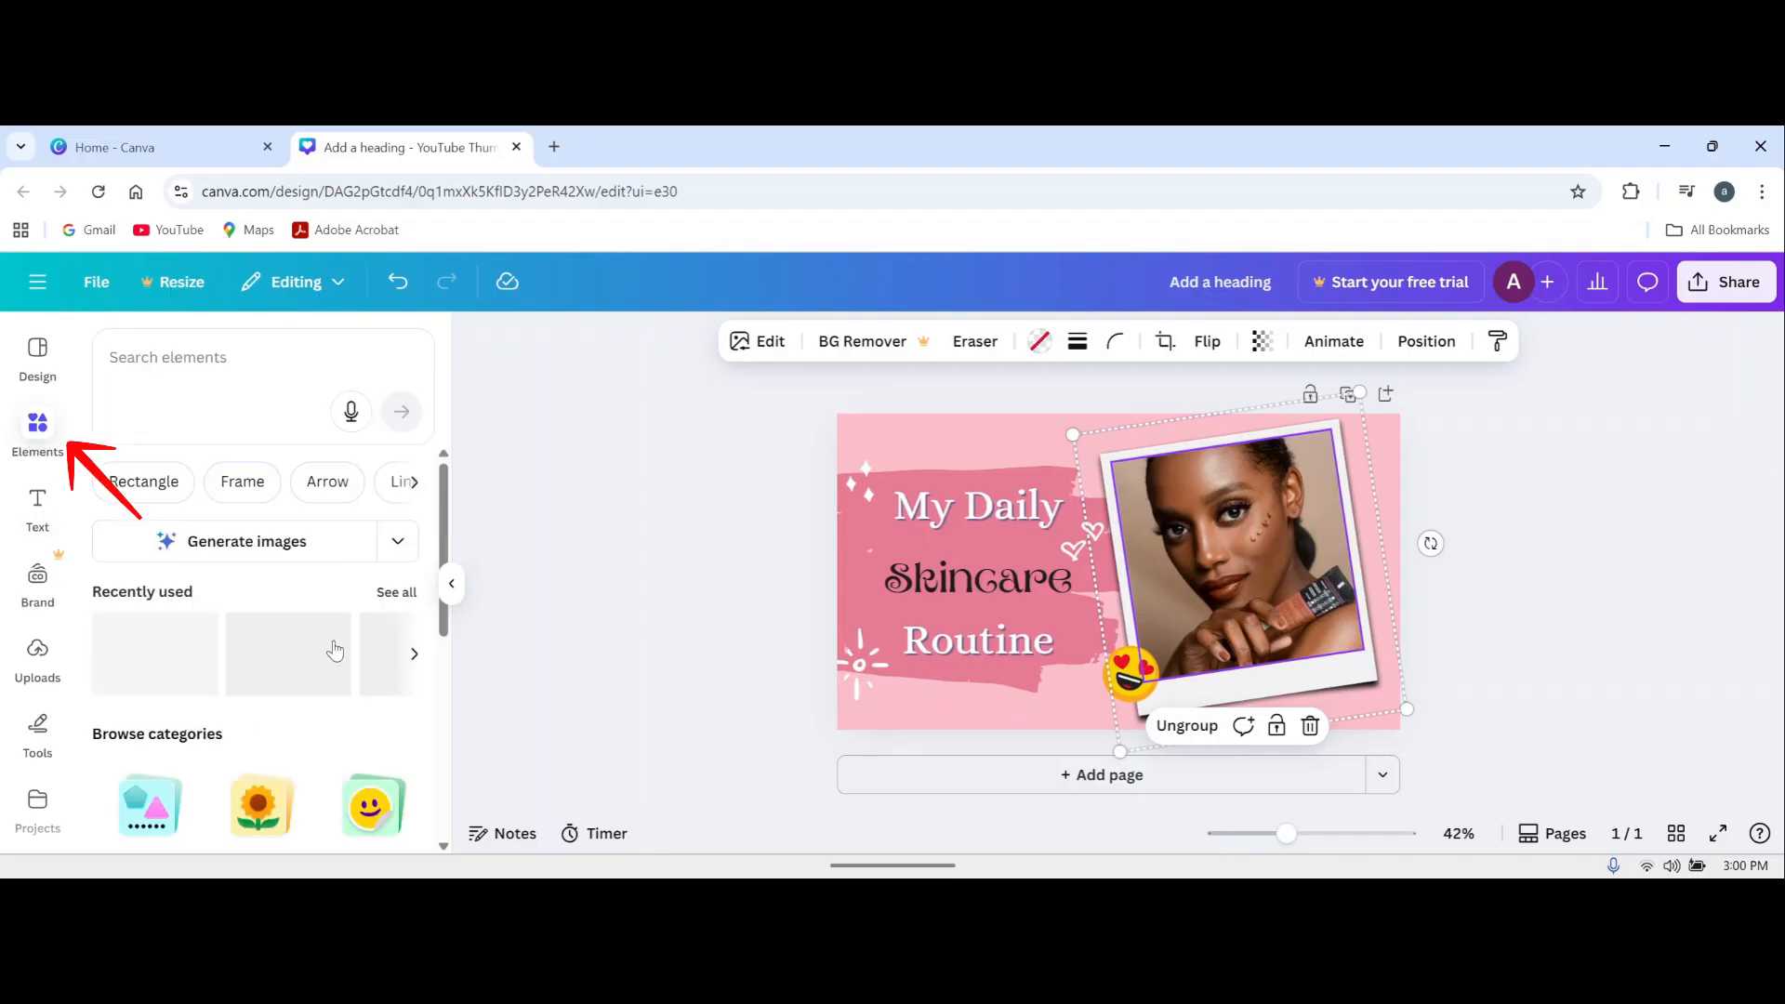
pyautogui.click(195, 357)
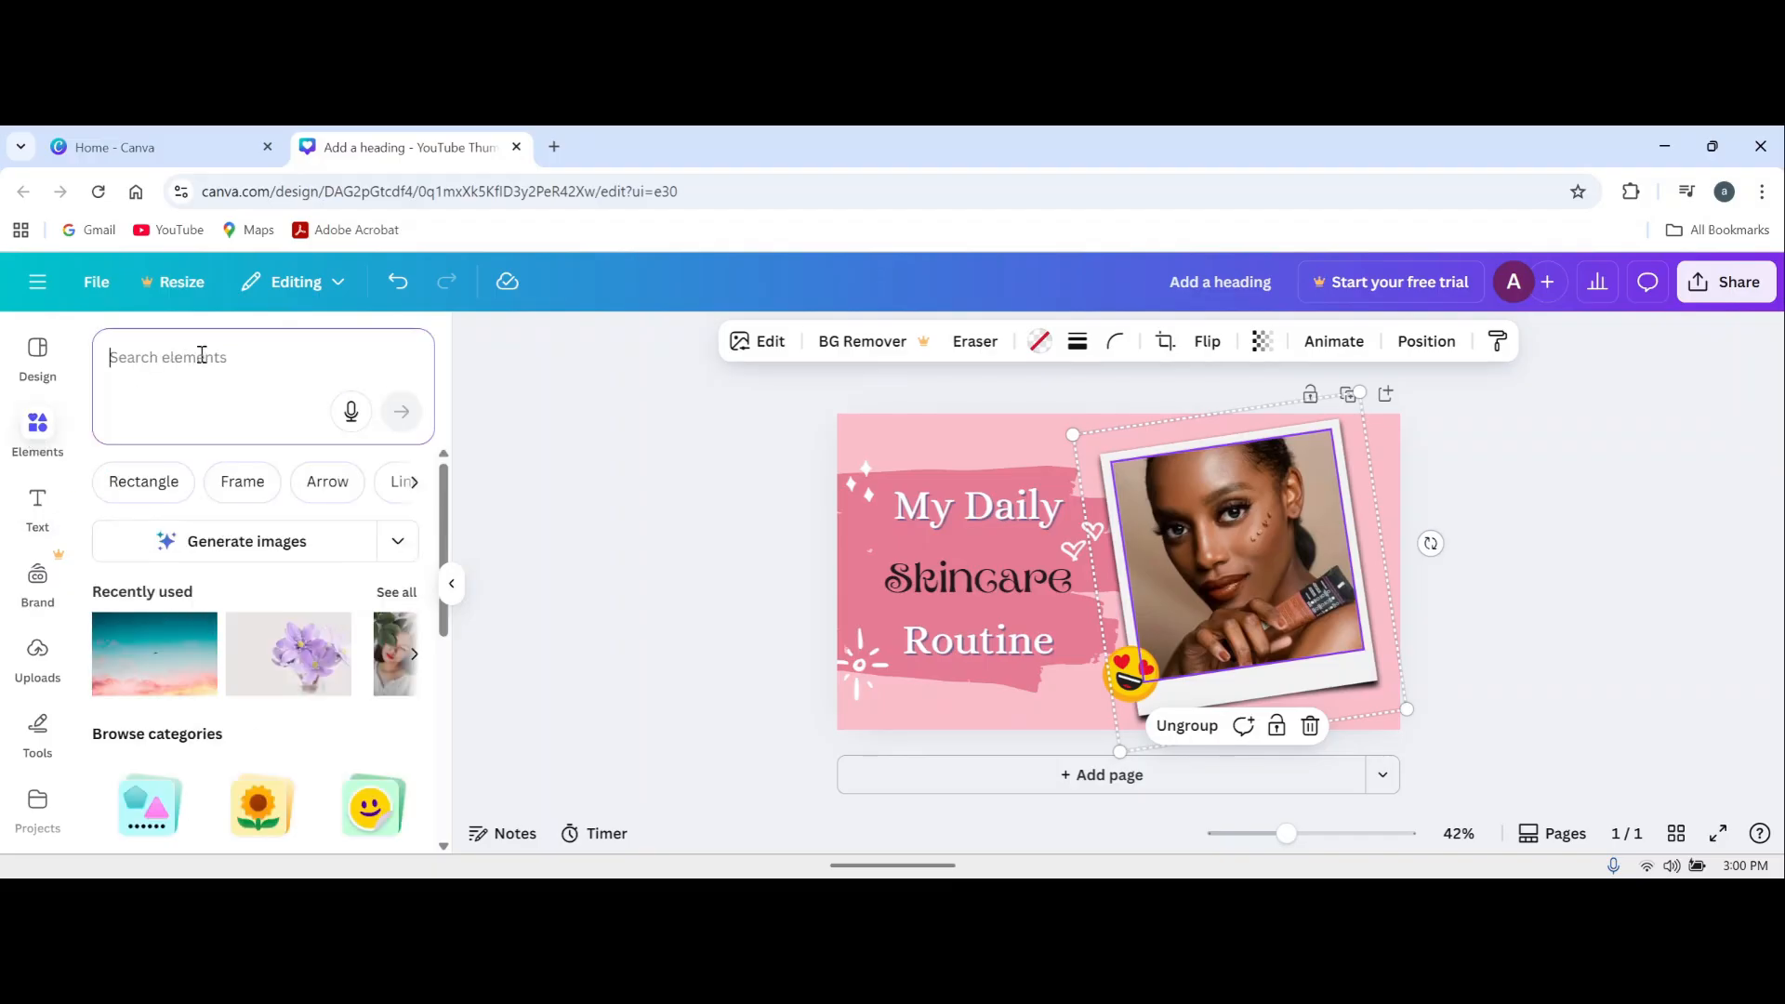
pyautogui.write('b')
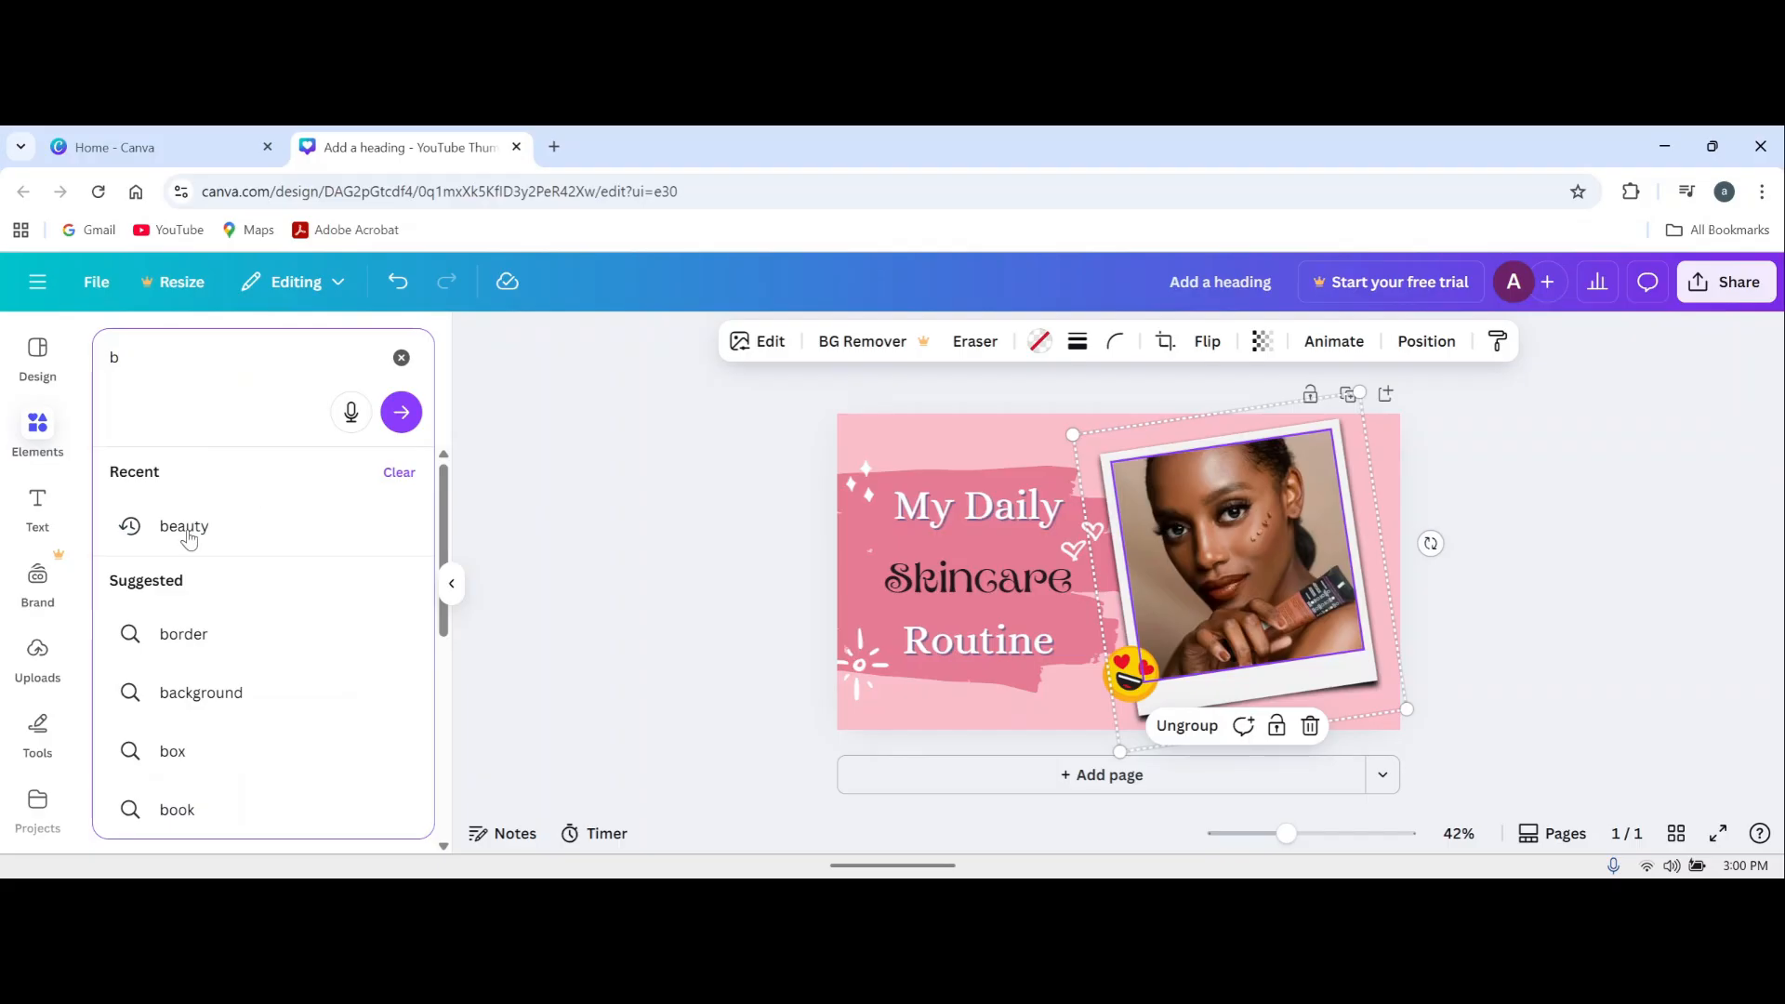
pyautogui.click(186, 530)
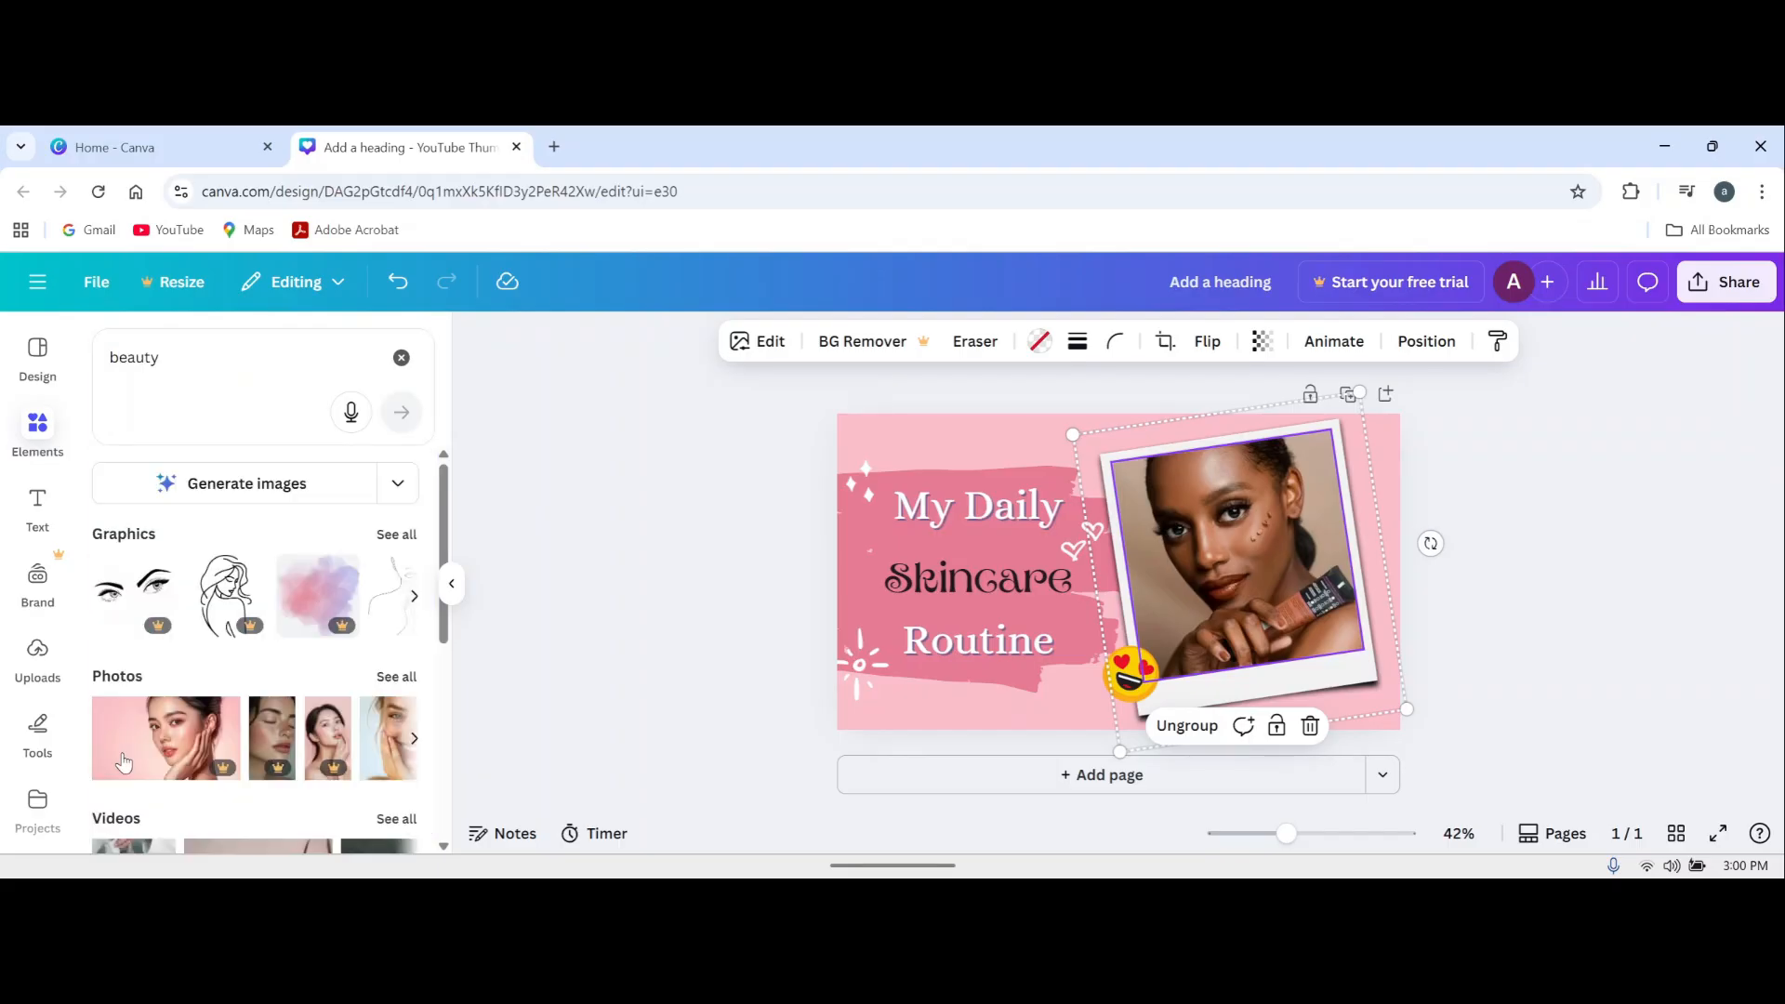
# Step: Replace the picture in the polaroid frame with the photo of the blonde woman in a white lace dress
pyautogui.scroll(-3, 410, 768)
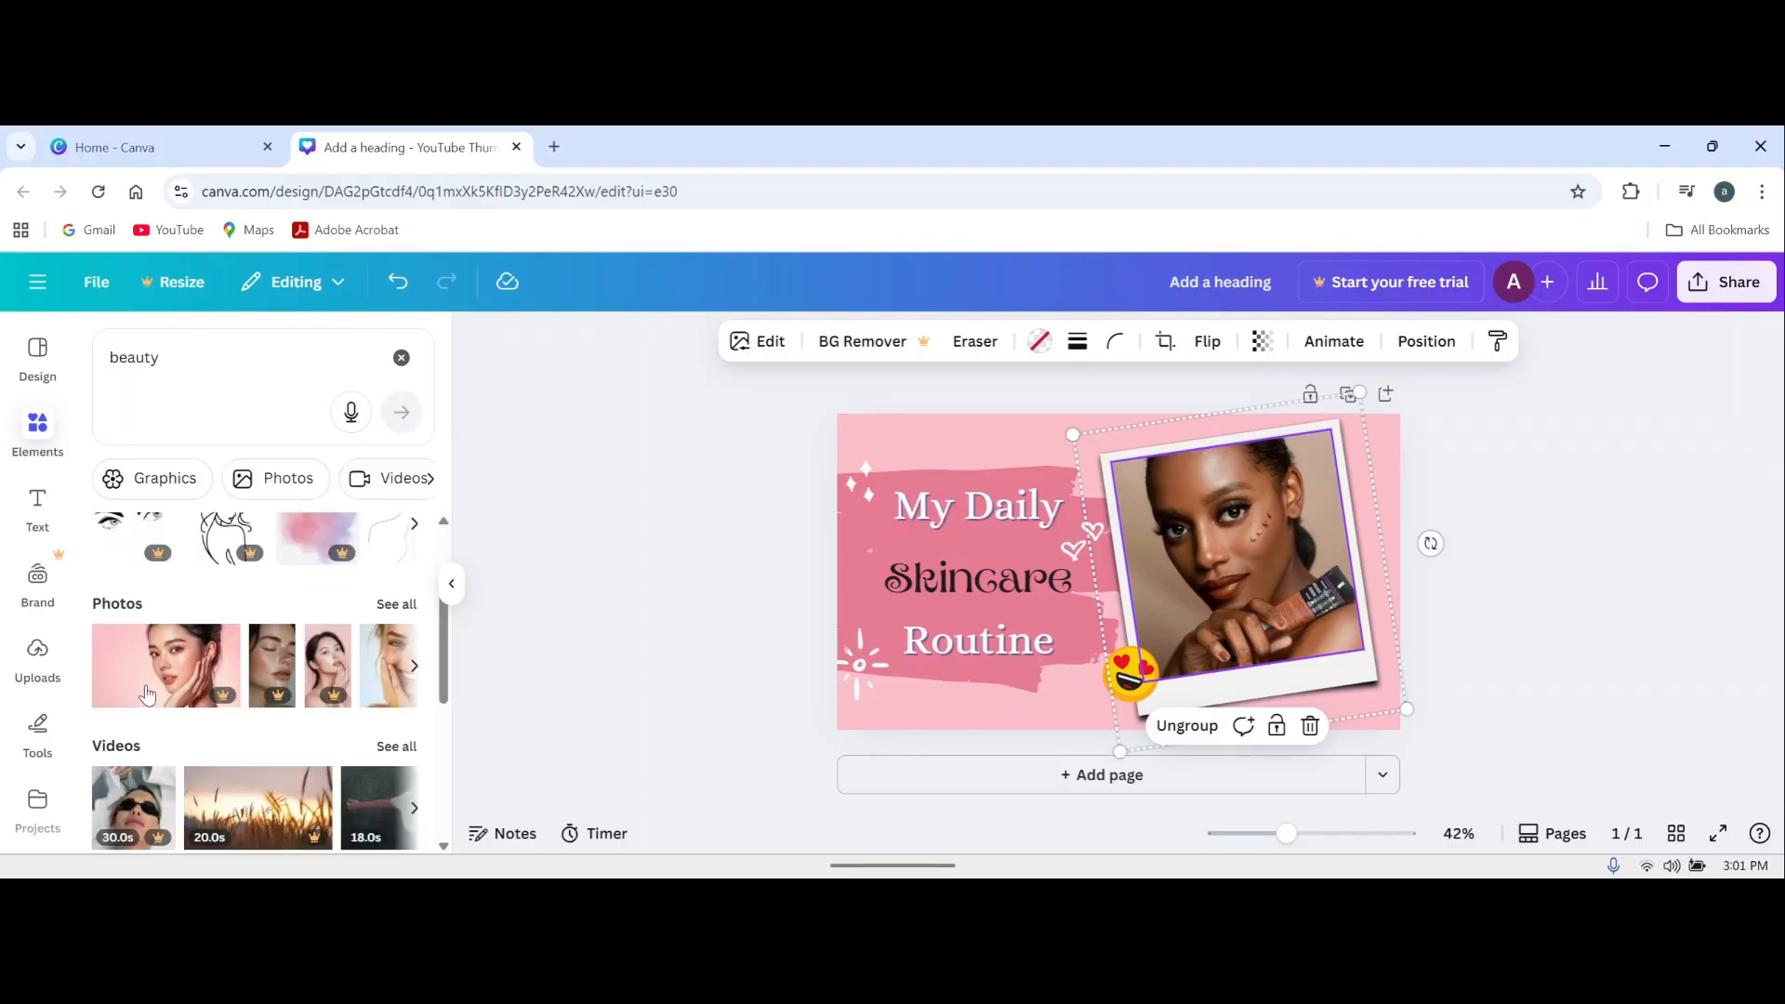
pyautogui.scroll(1, 147, 695)
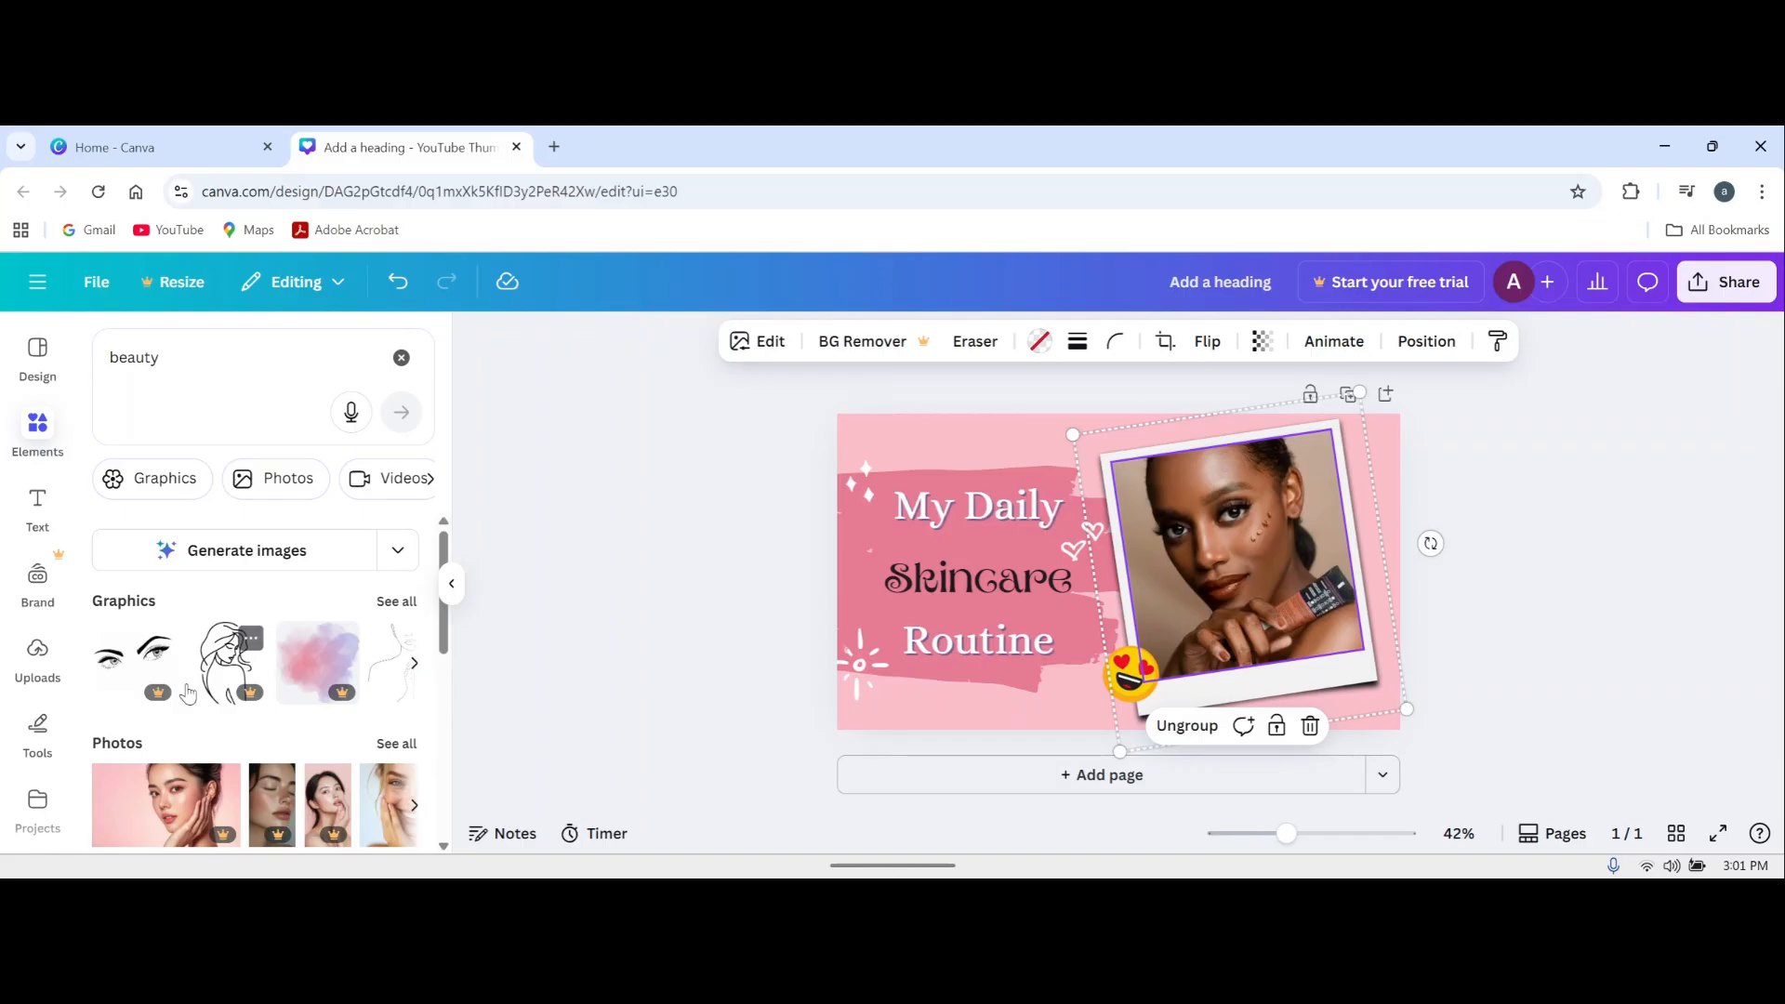
pyautogui.scroll(-2, 187, 748)
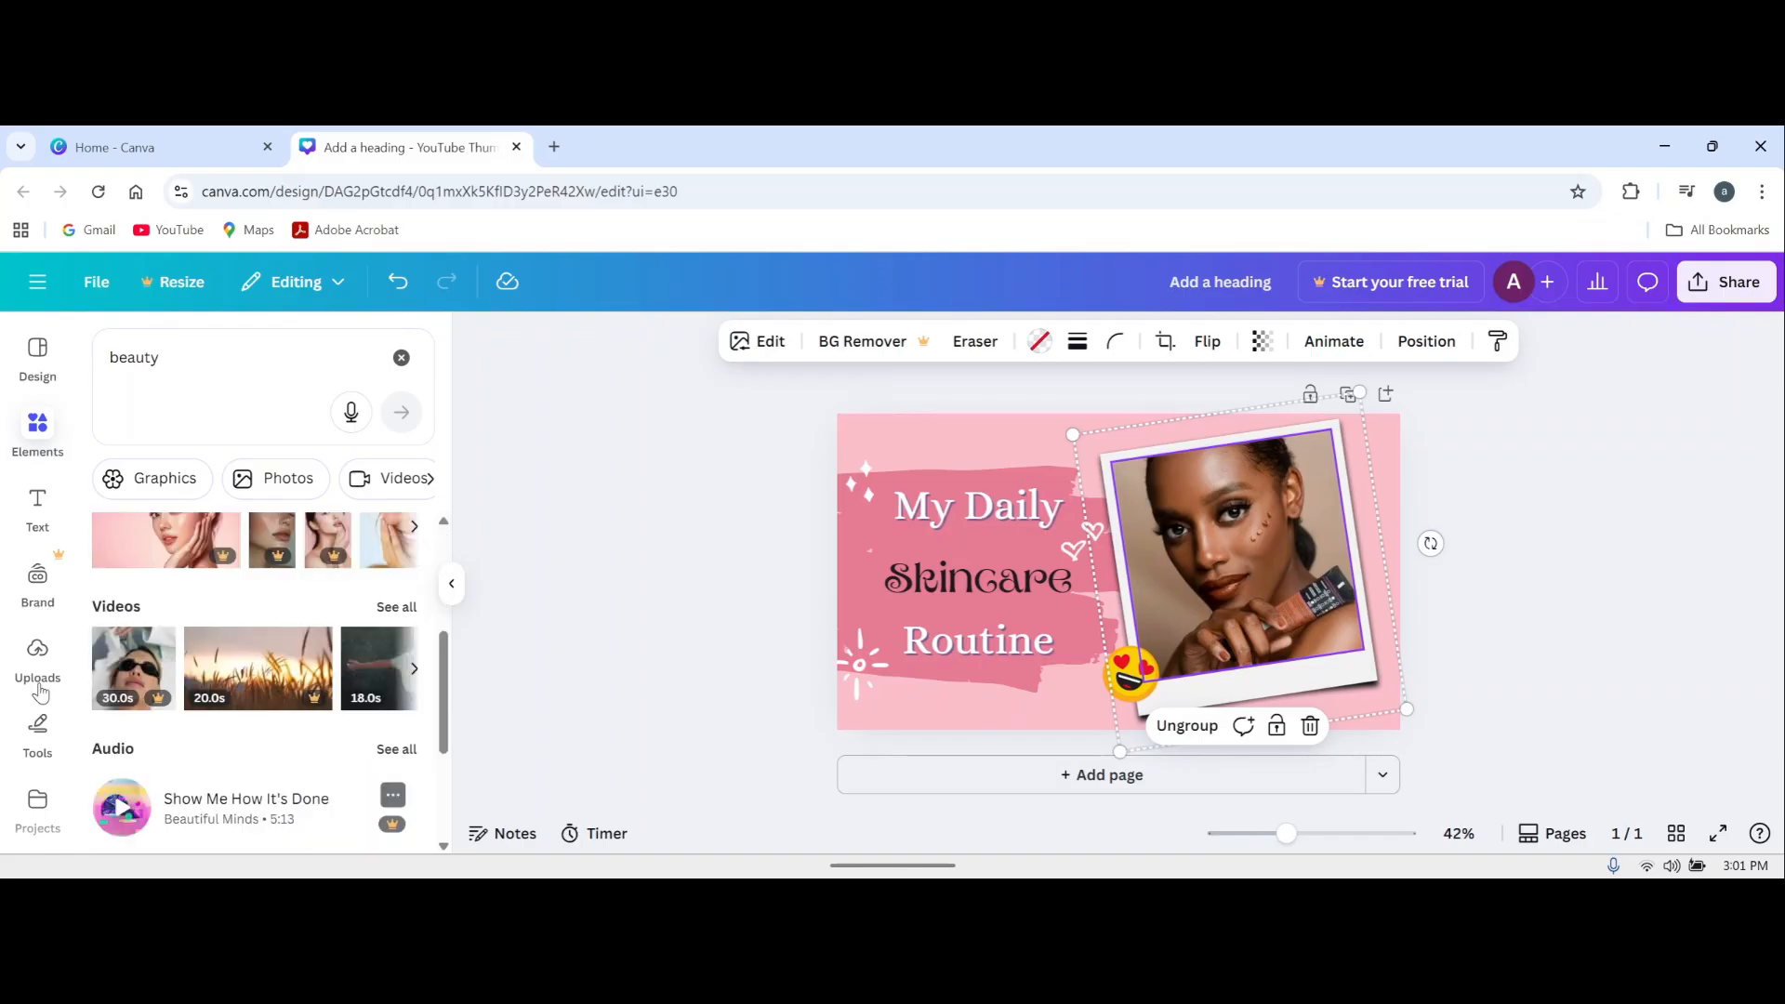
pyautogui.scroll(1, 251, 744)
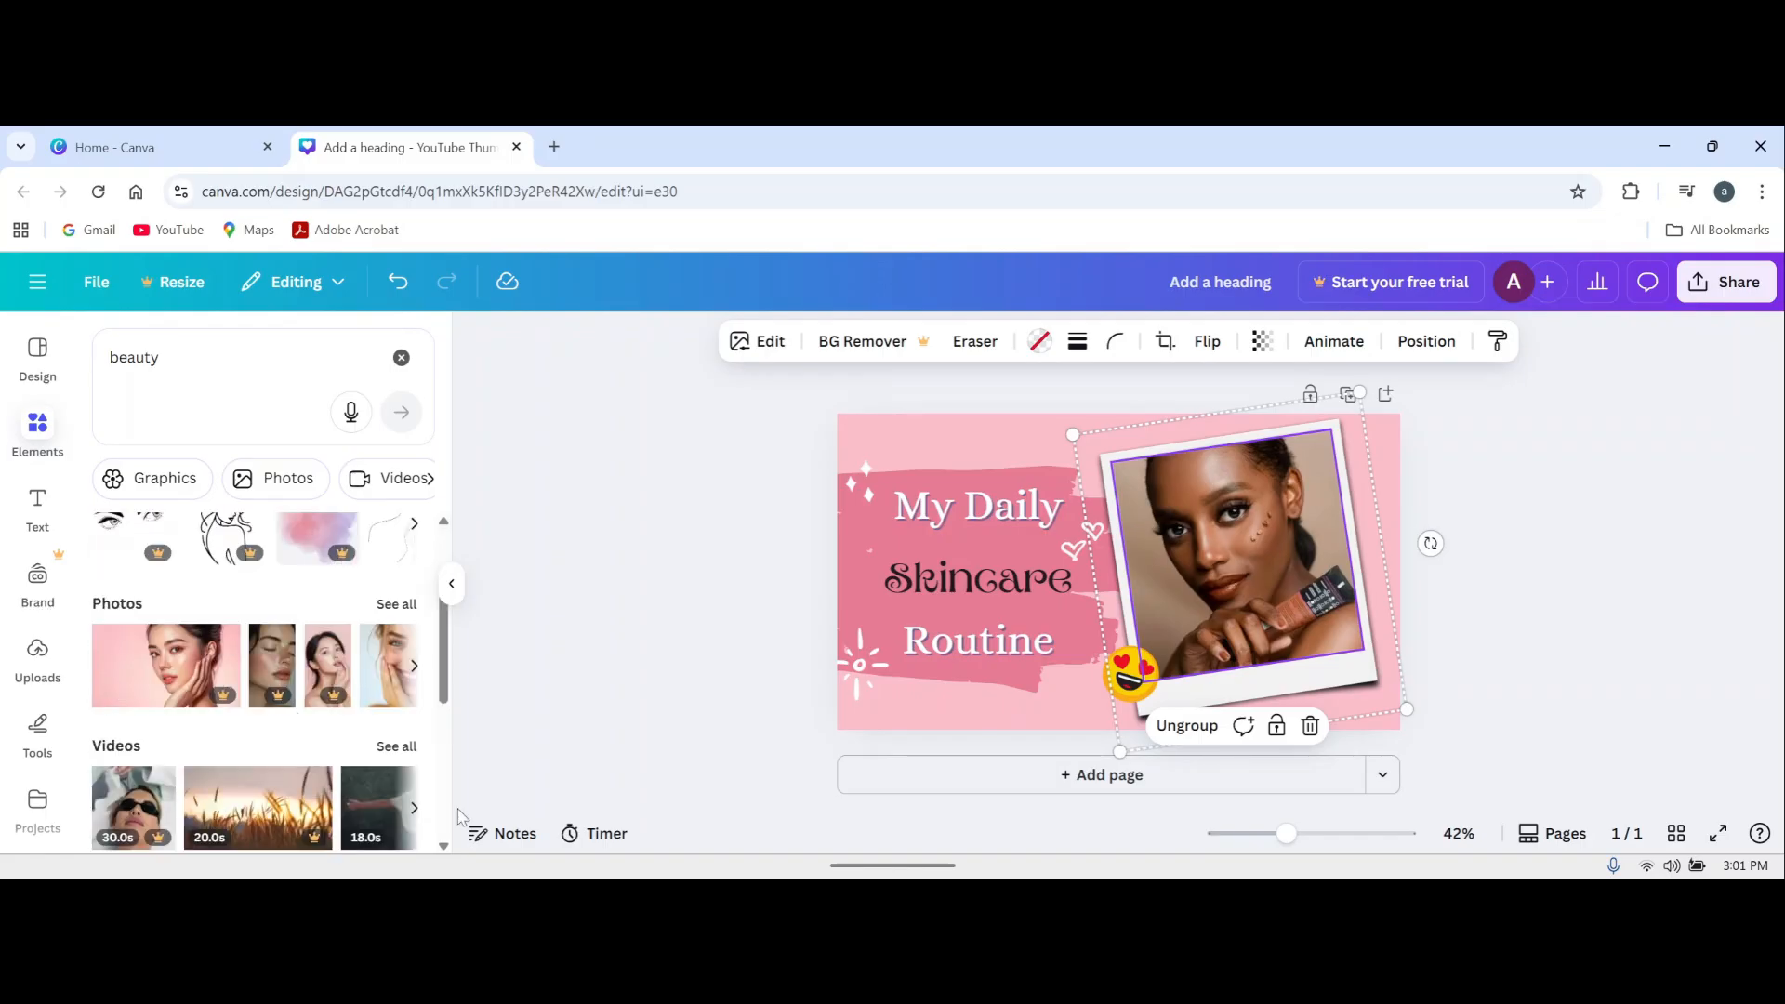
pyautogui.click(416, 818)
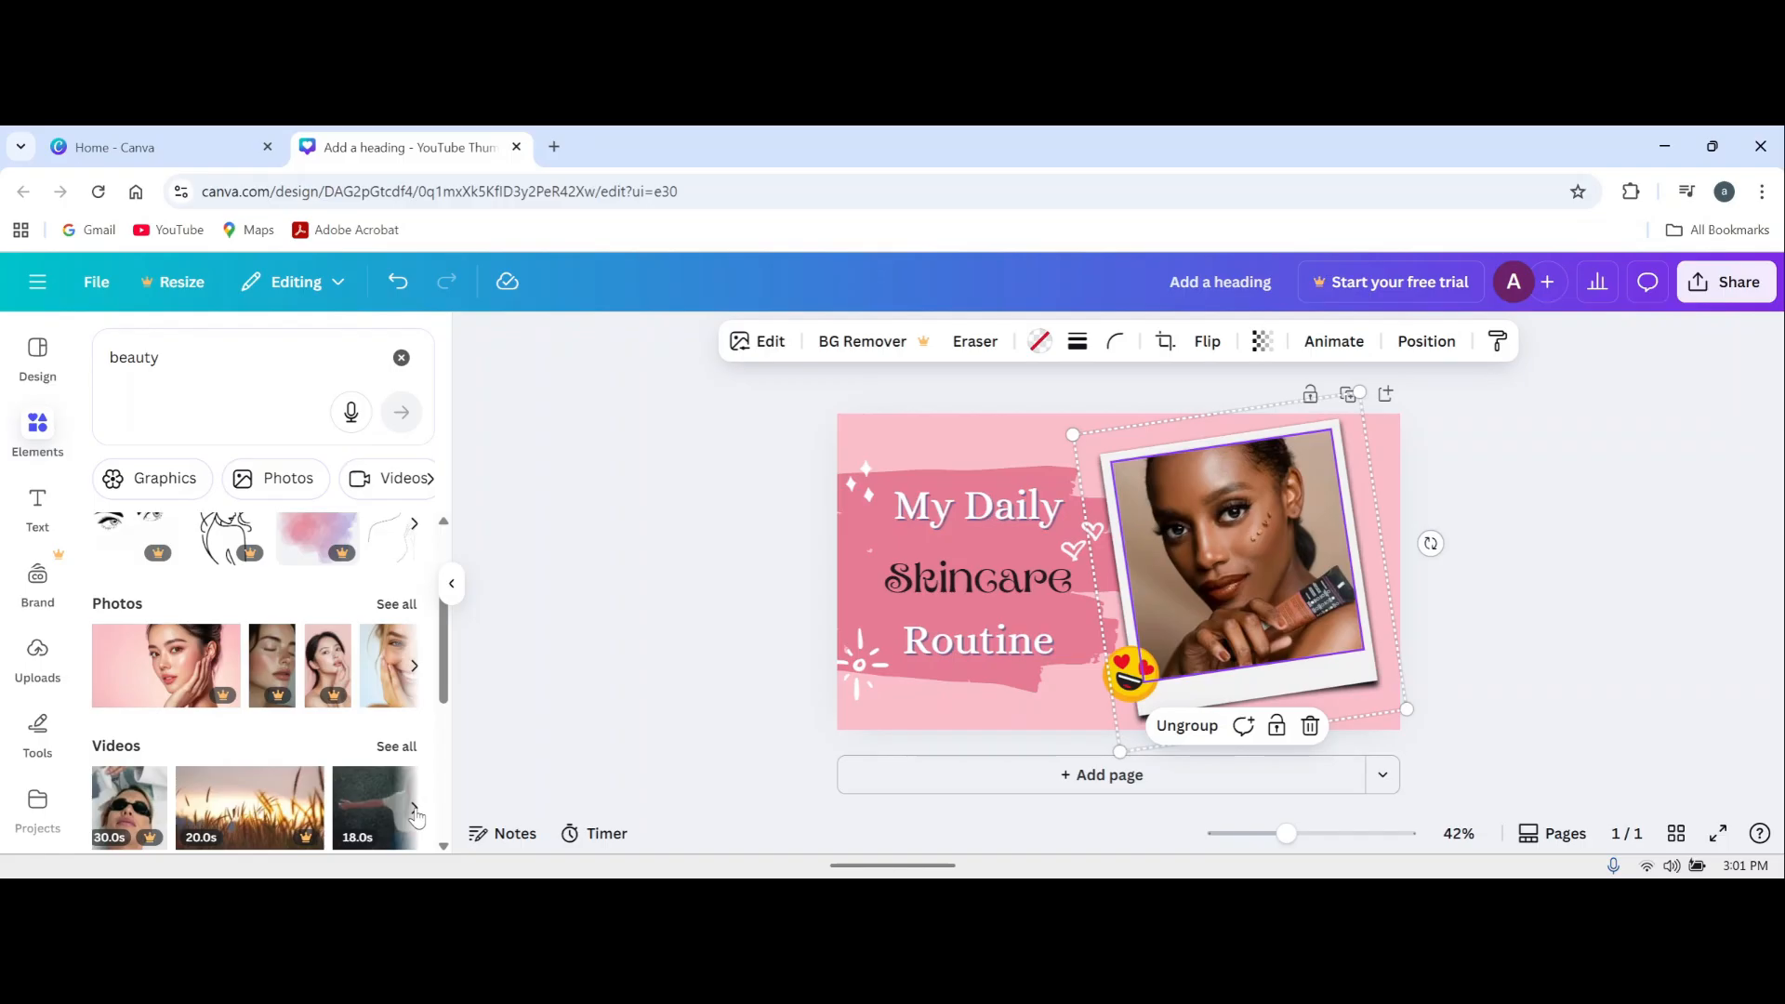
pyautogui.click(415, 817)
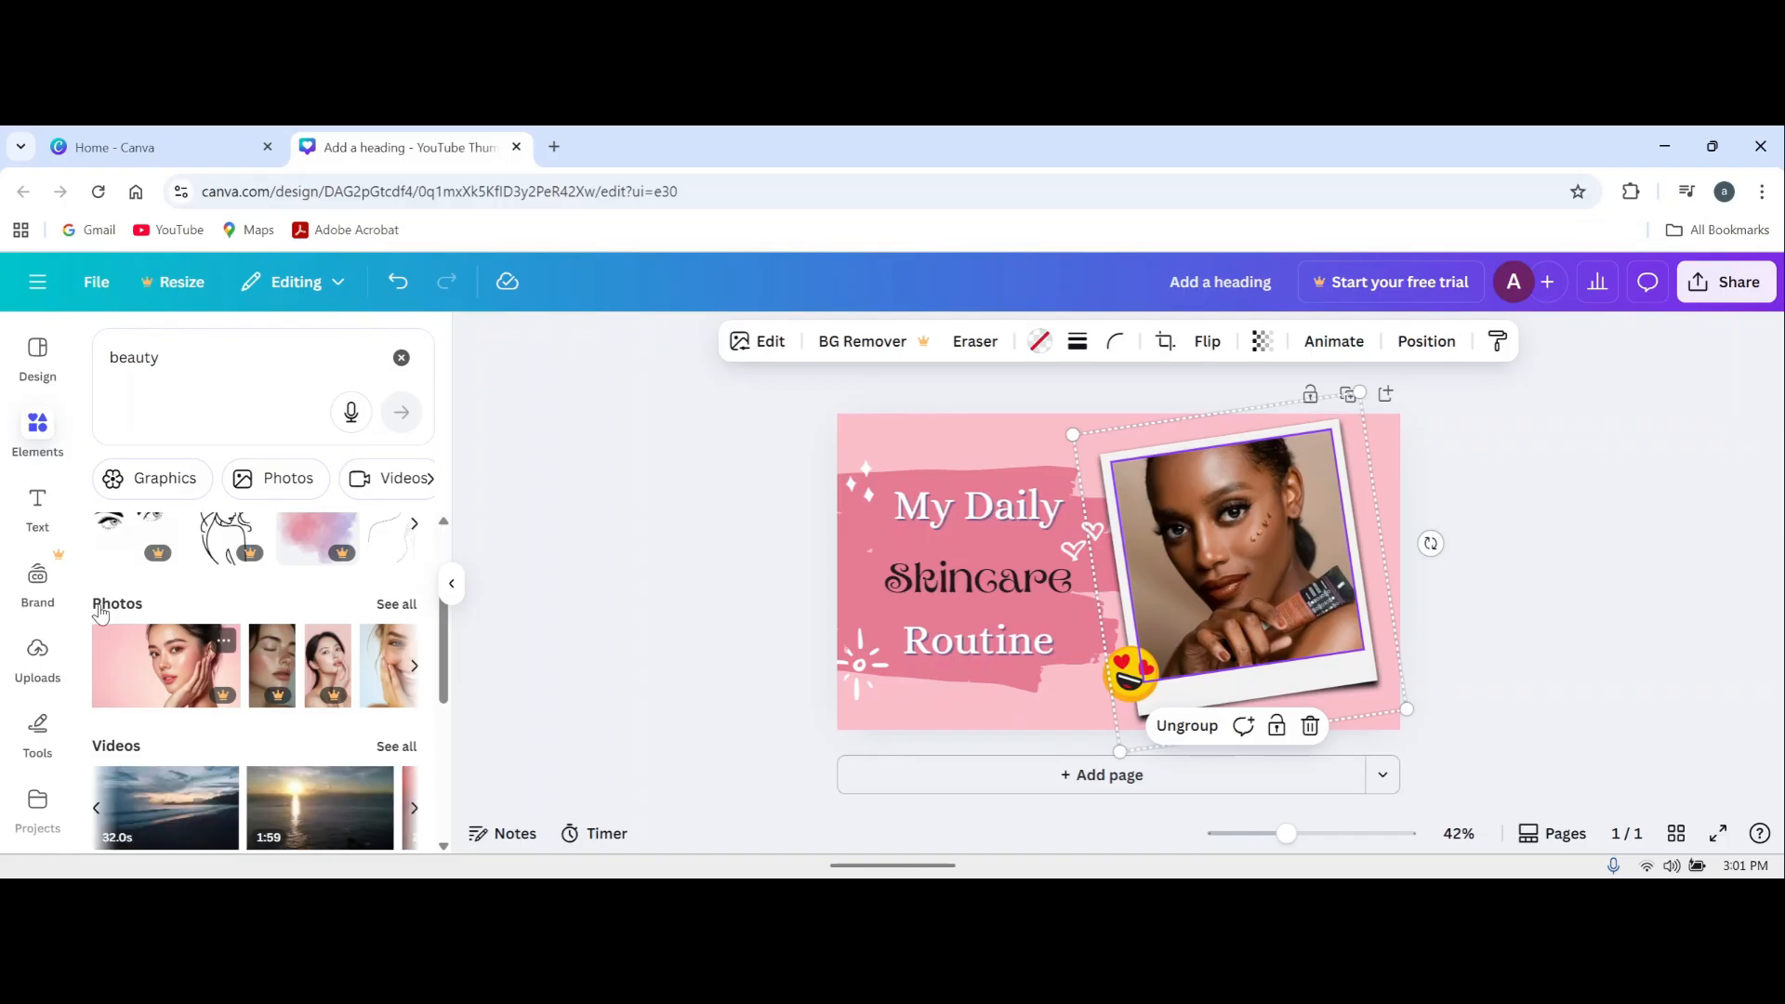
pyautogui.click(415, 673)
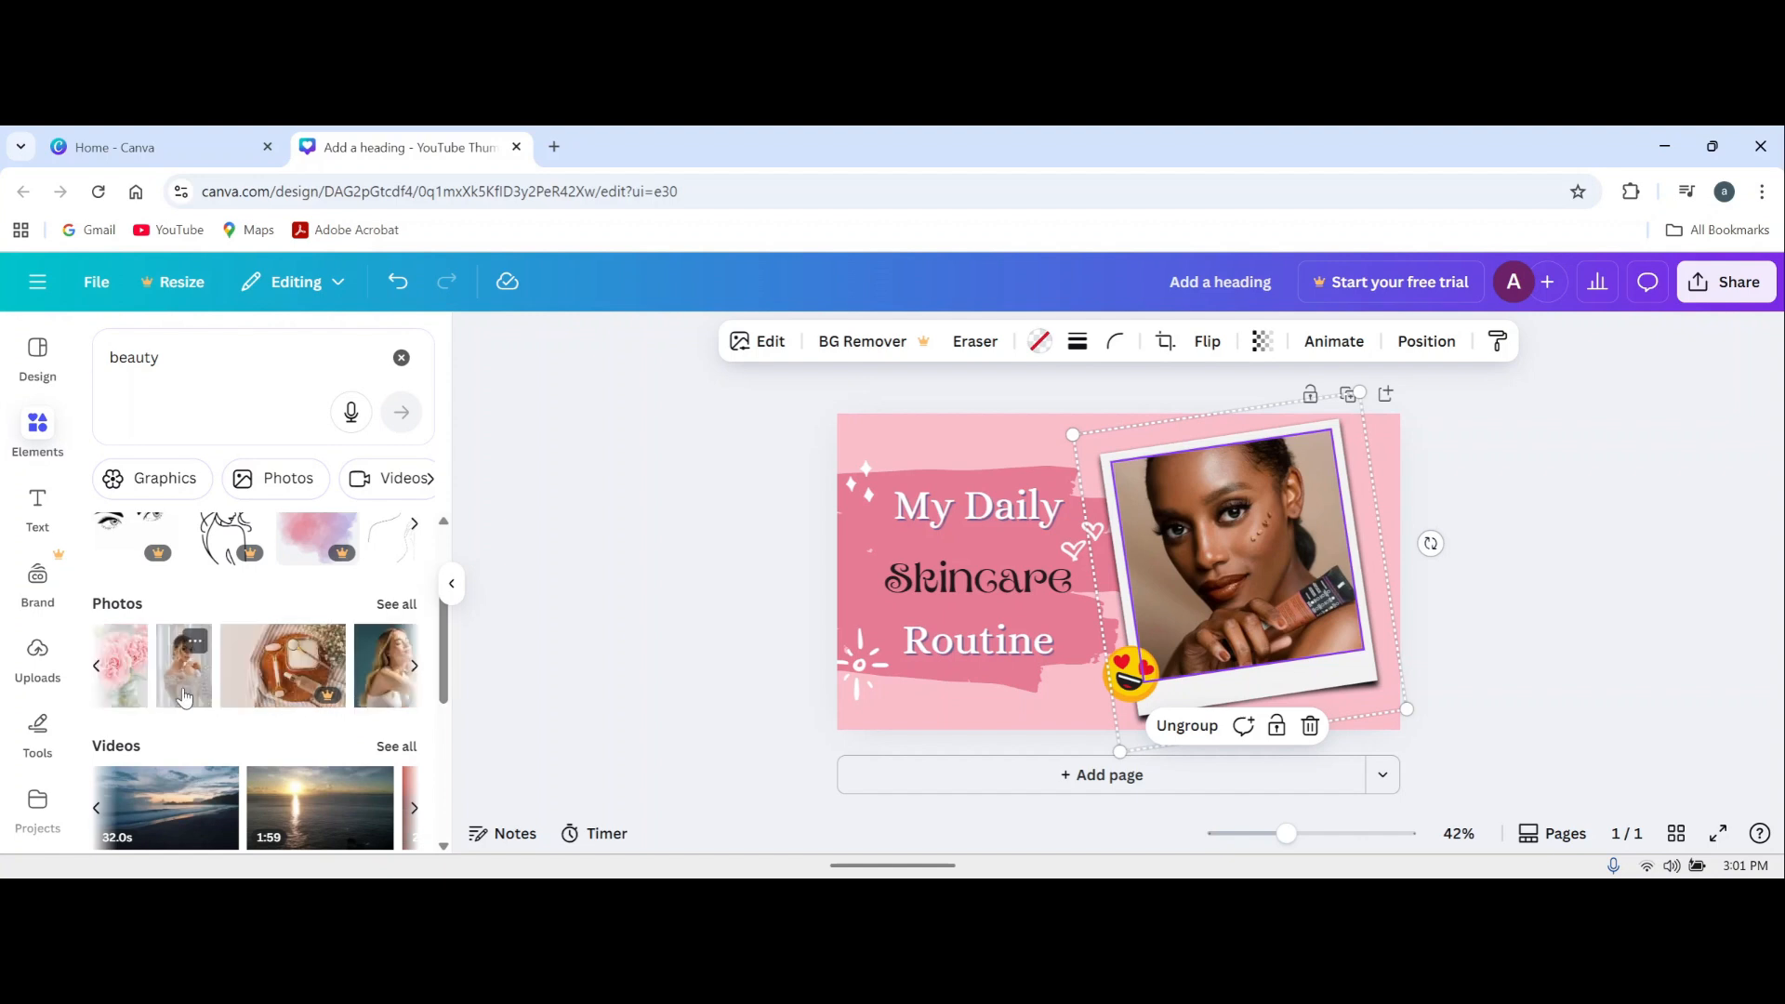
pyautogui.moveTo(184, 697); pyautogui.dragTo(1193, 595)
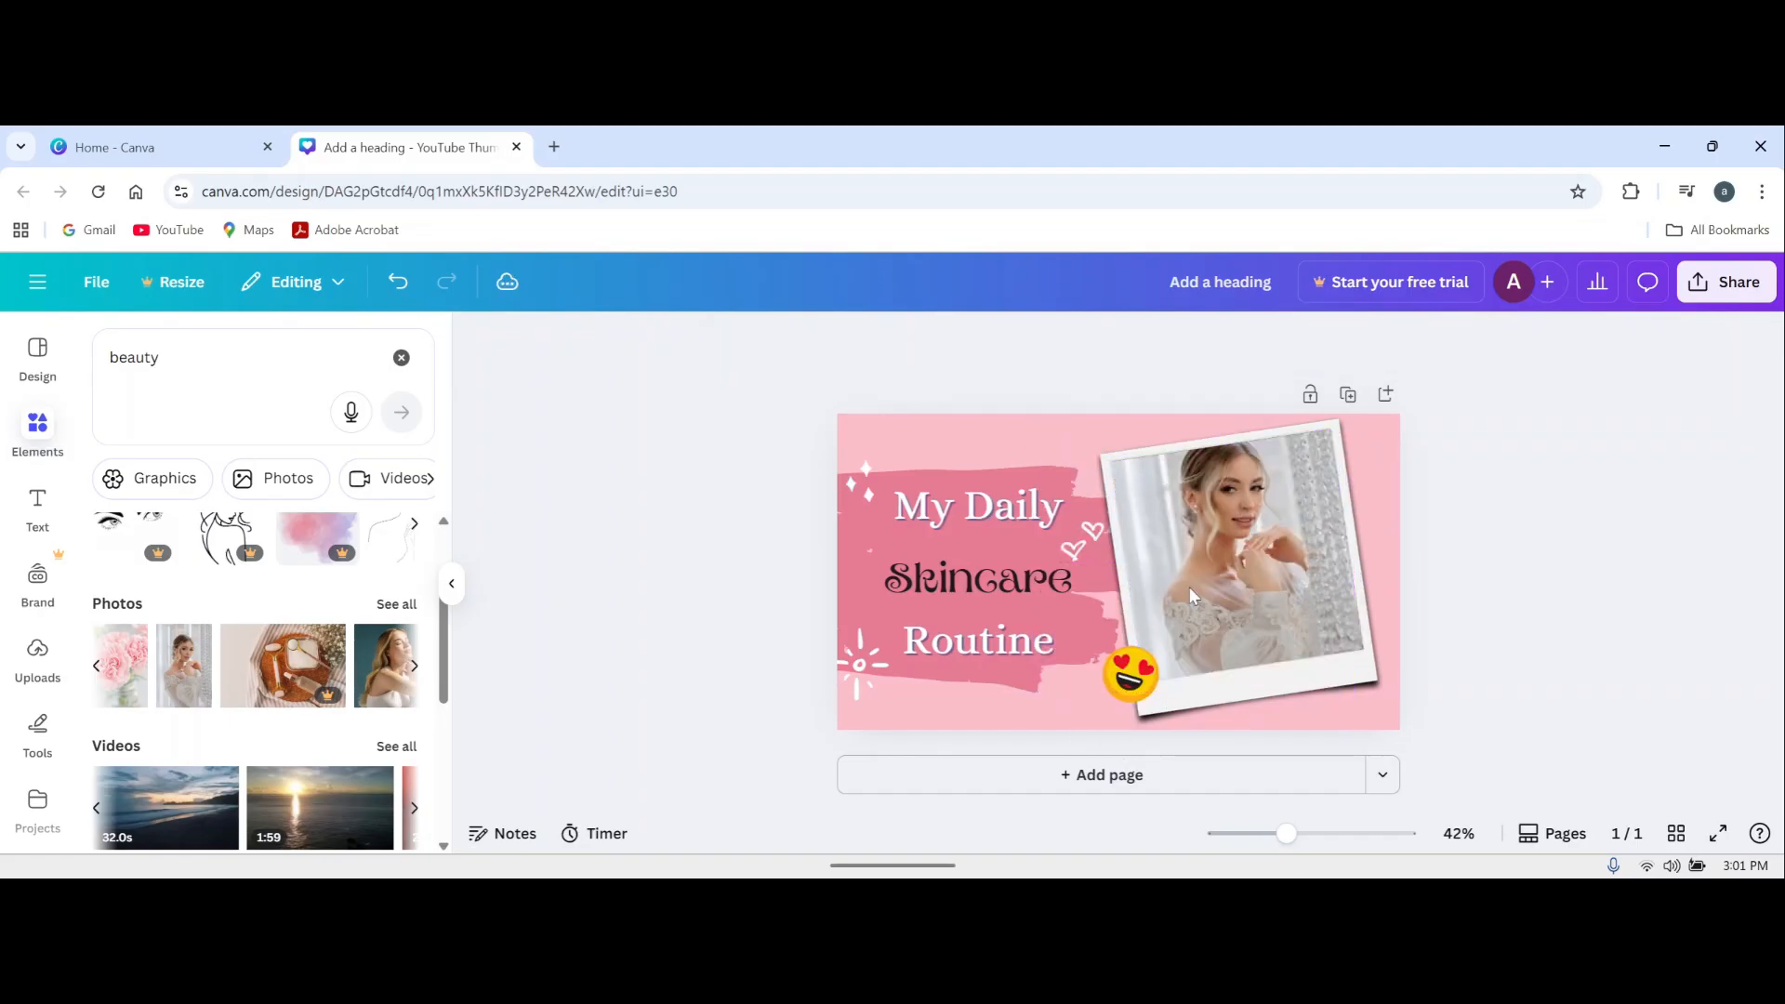
# Step: Flip the new polaroid photo horizontally and shrink the polaroid slightly
pyautogui.click(1273, 584)
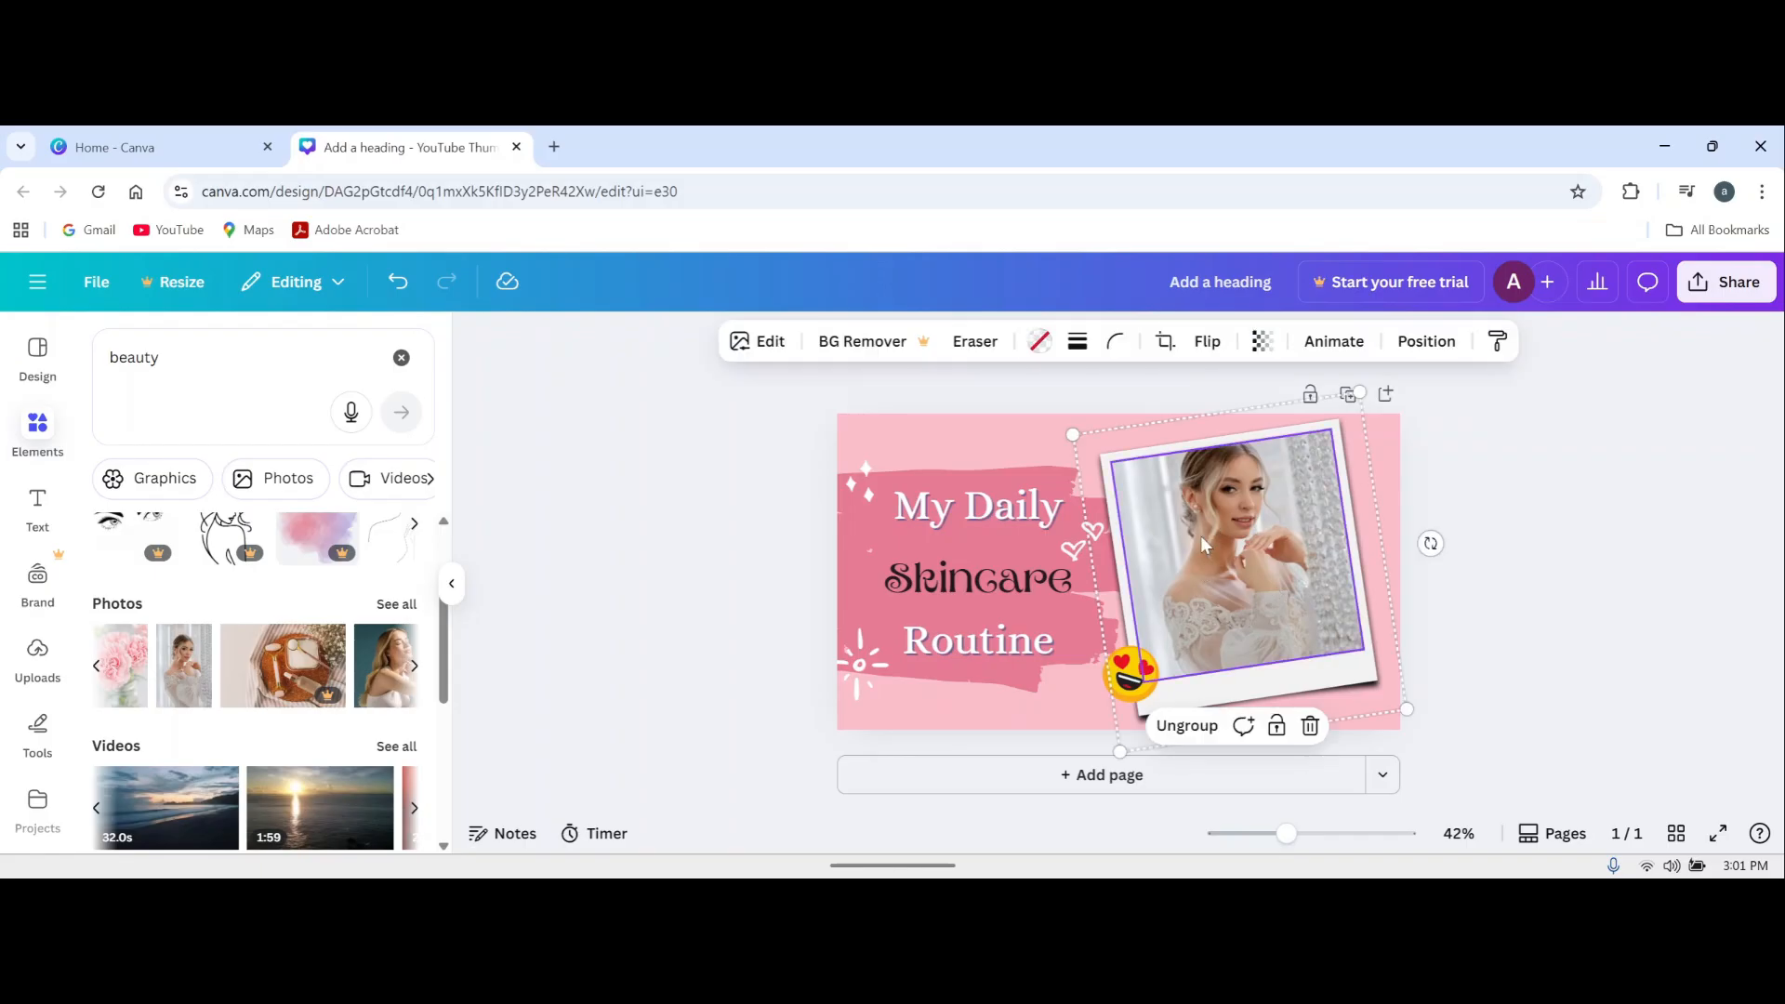
pyautogui.click(1207, 346)
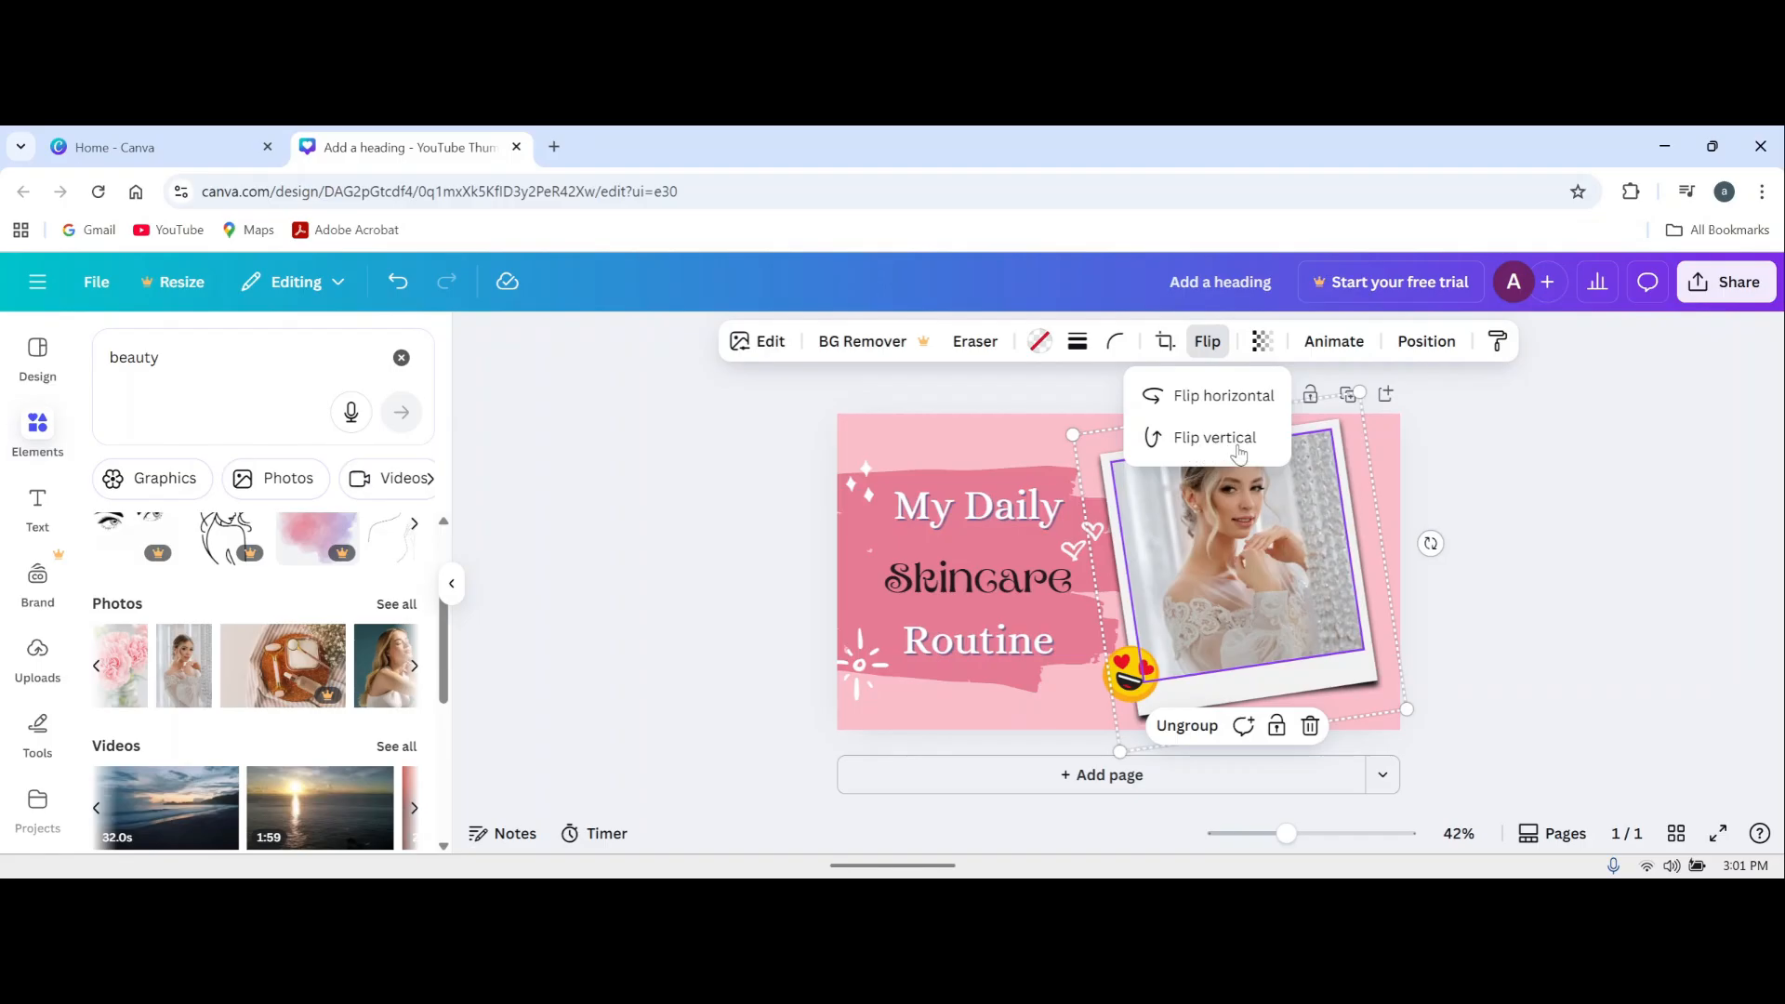
pyautogui.click(1227, 399)
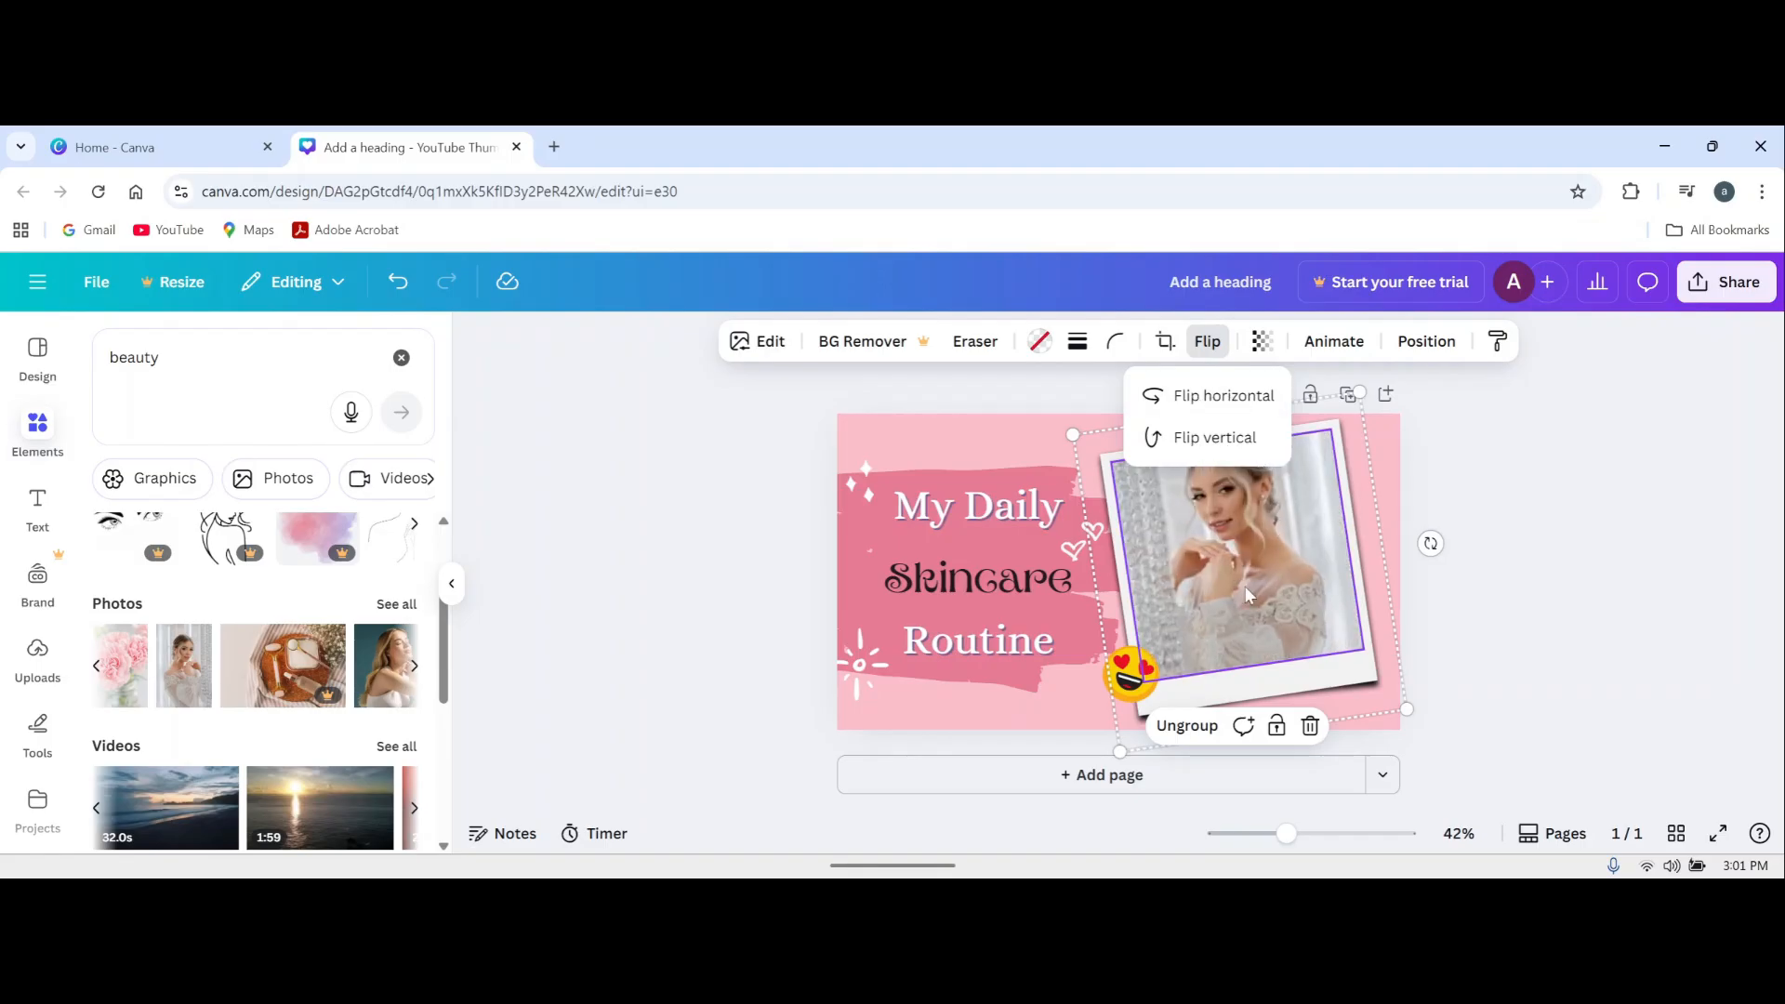
pyautogui.click(1532, 585)
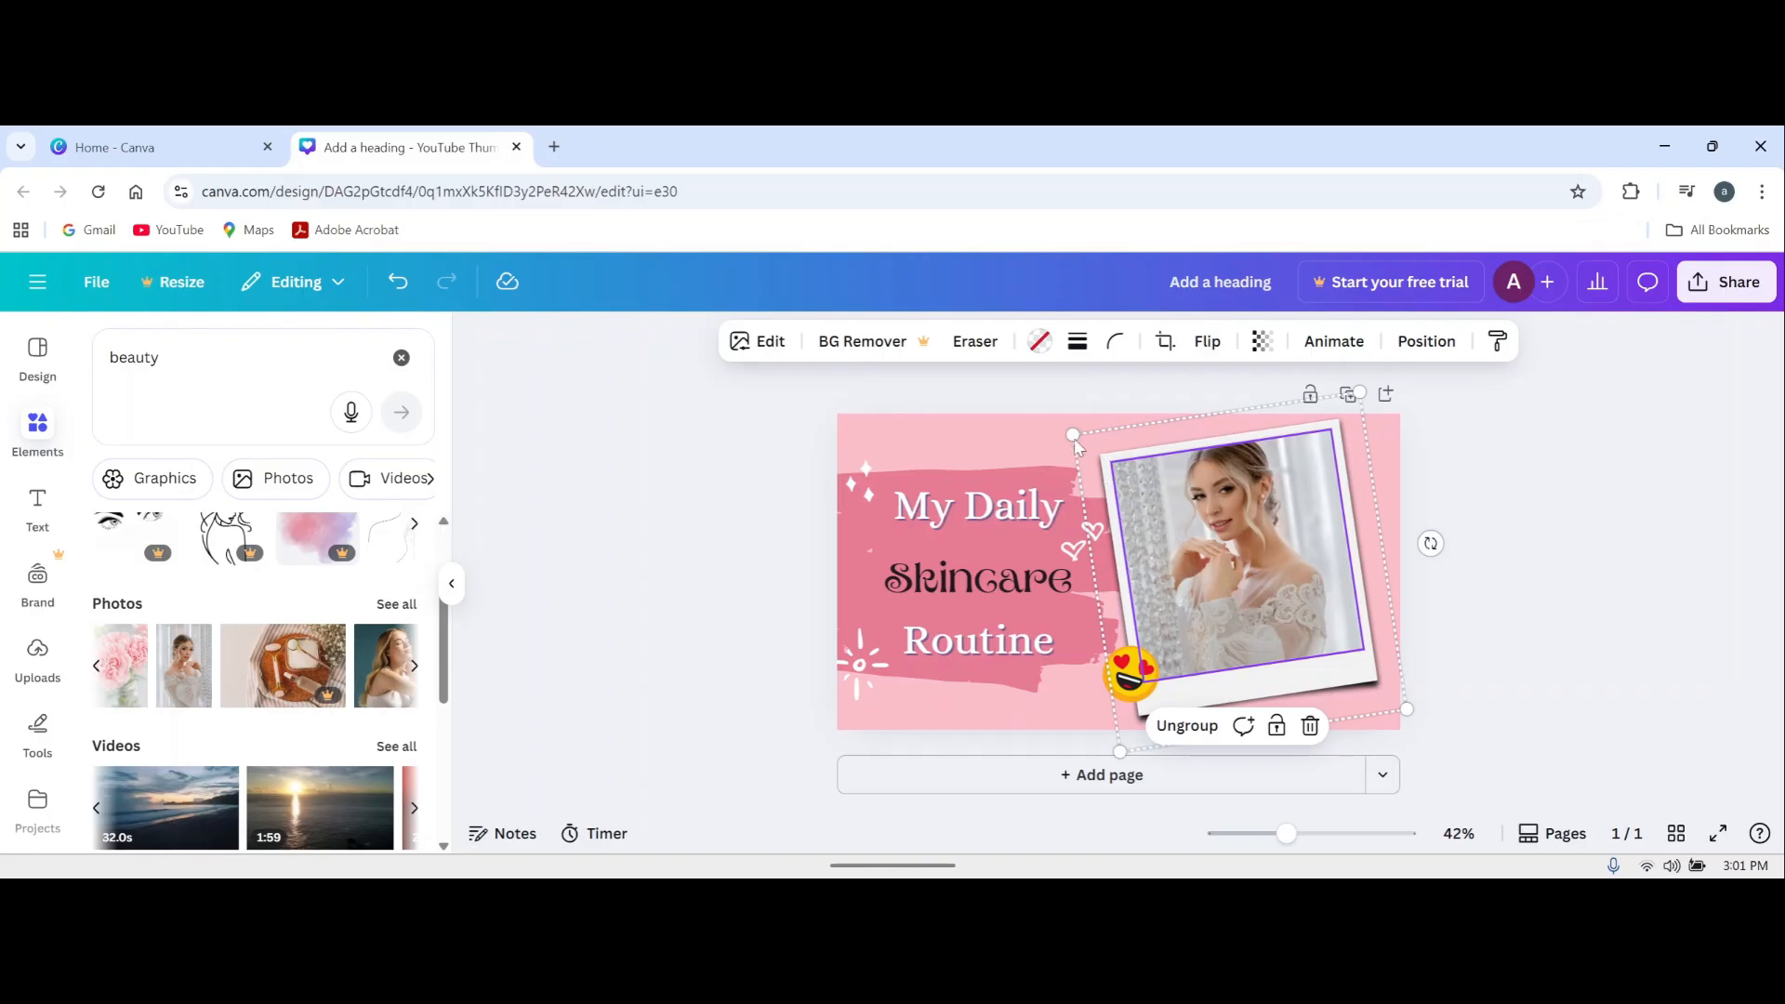
pyautogui.moveTo(1072, 434); pyautogui.dragTo(1103, 459)
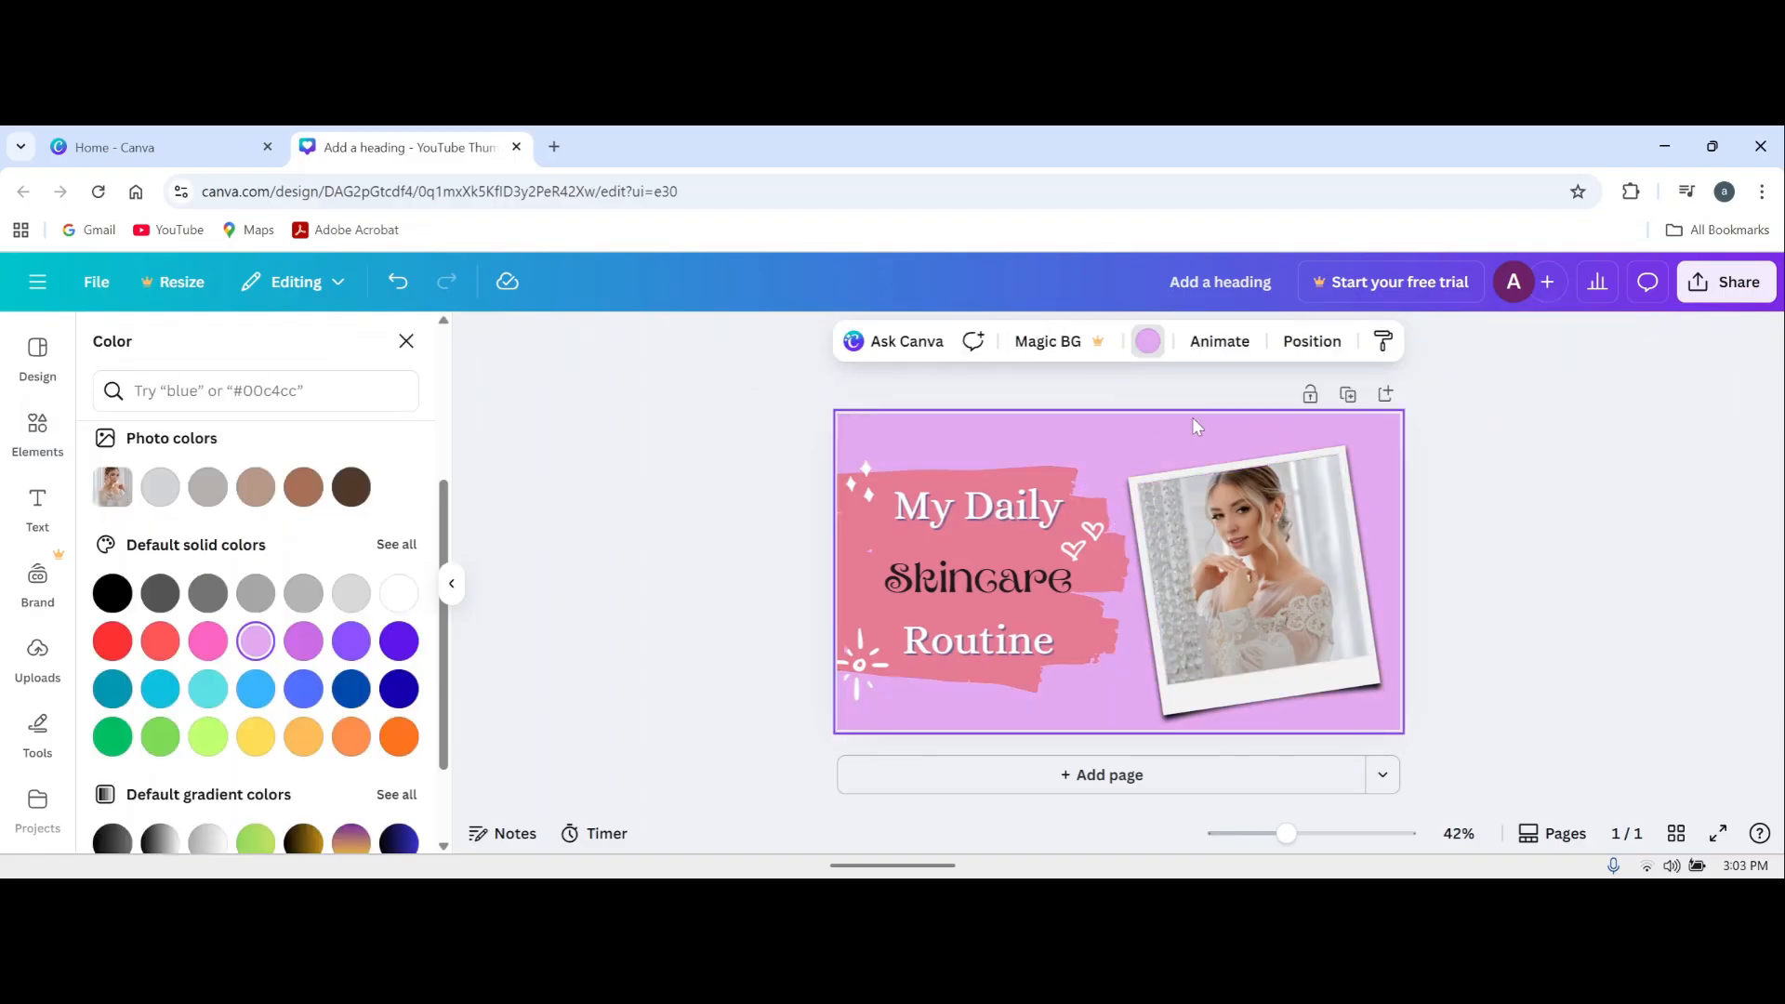
# Step: Color the background with the tan photo color and the brush stroke behind the text with the reddish-brown photo color
pyautogui.click(1151, 349)
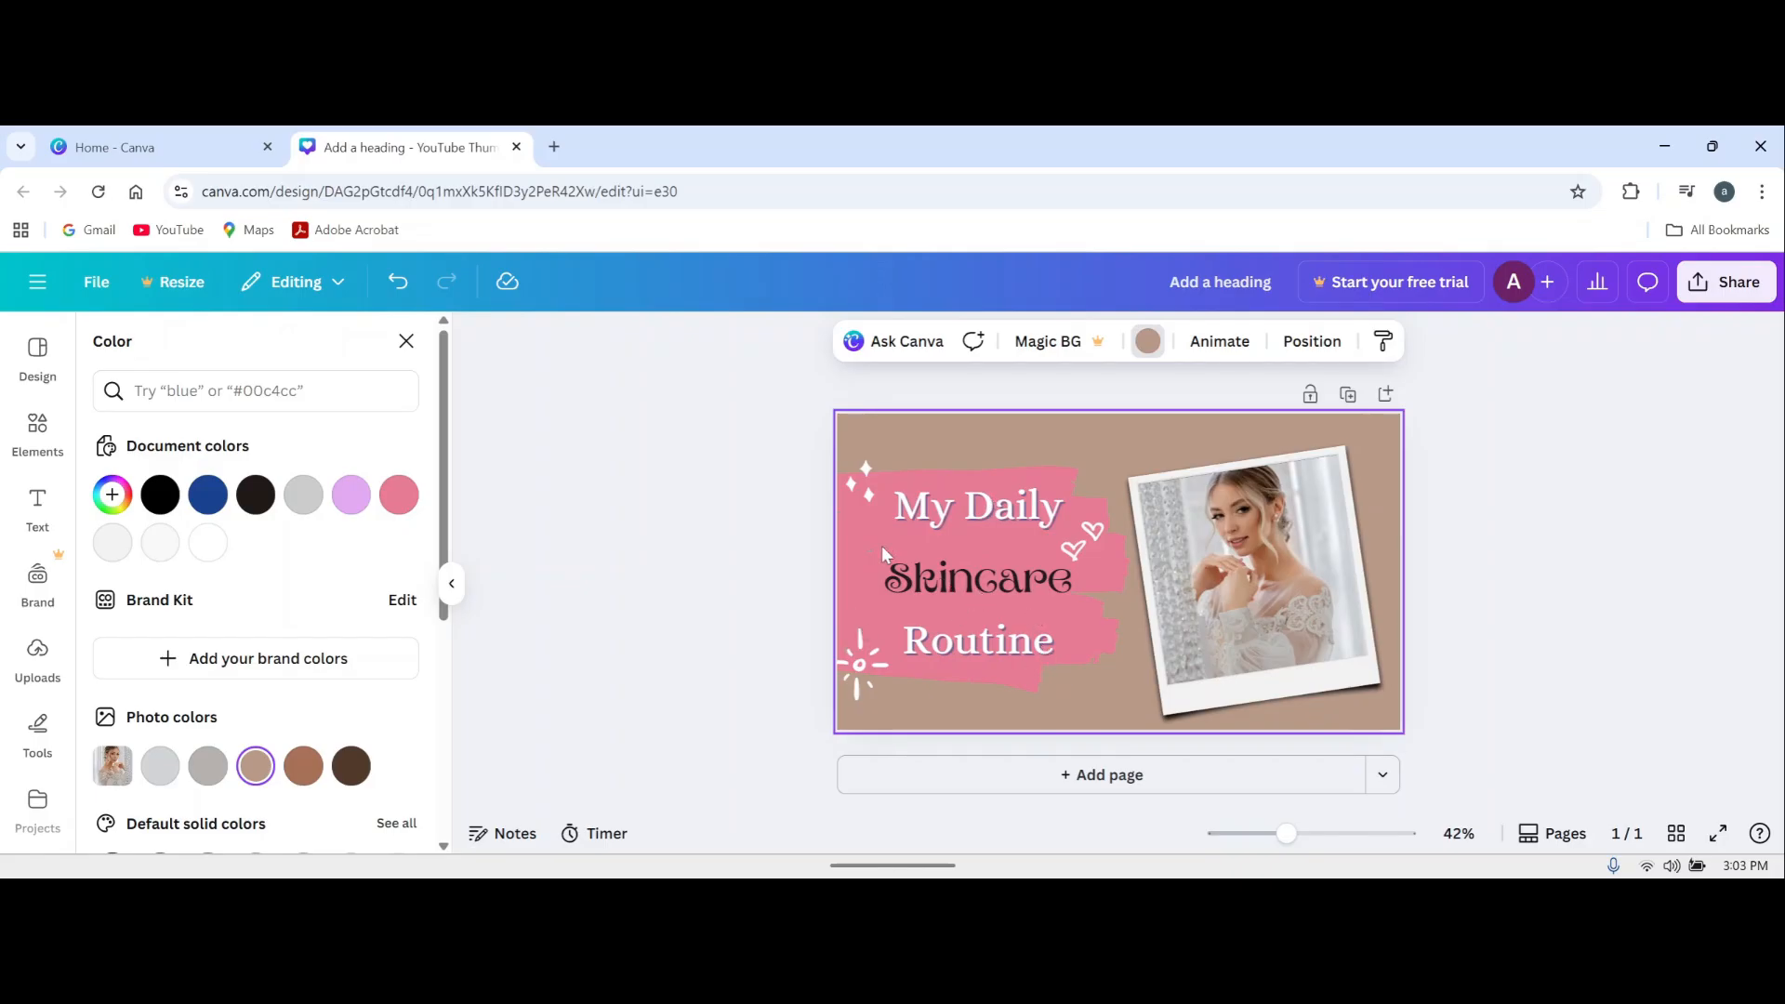
pyautogui.click(846, 581)
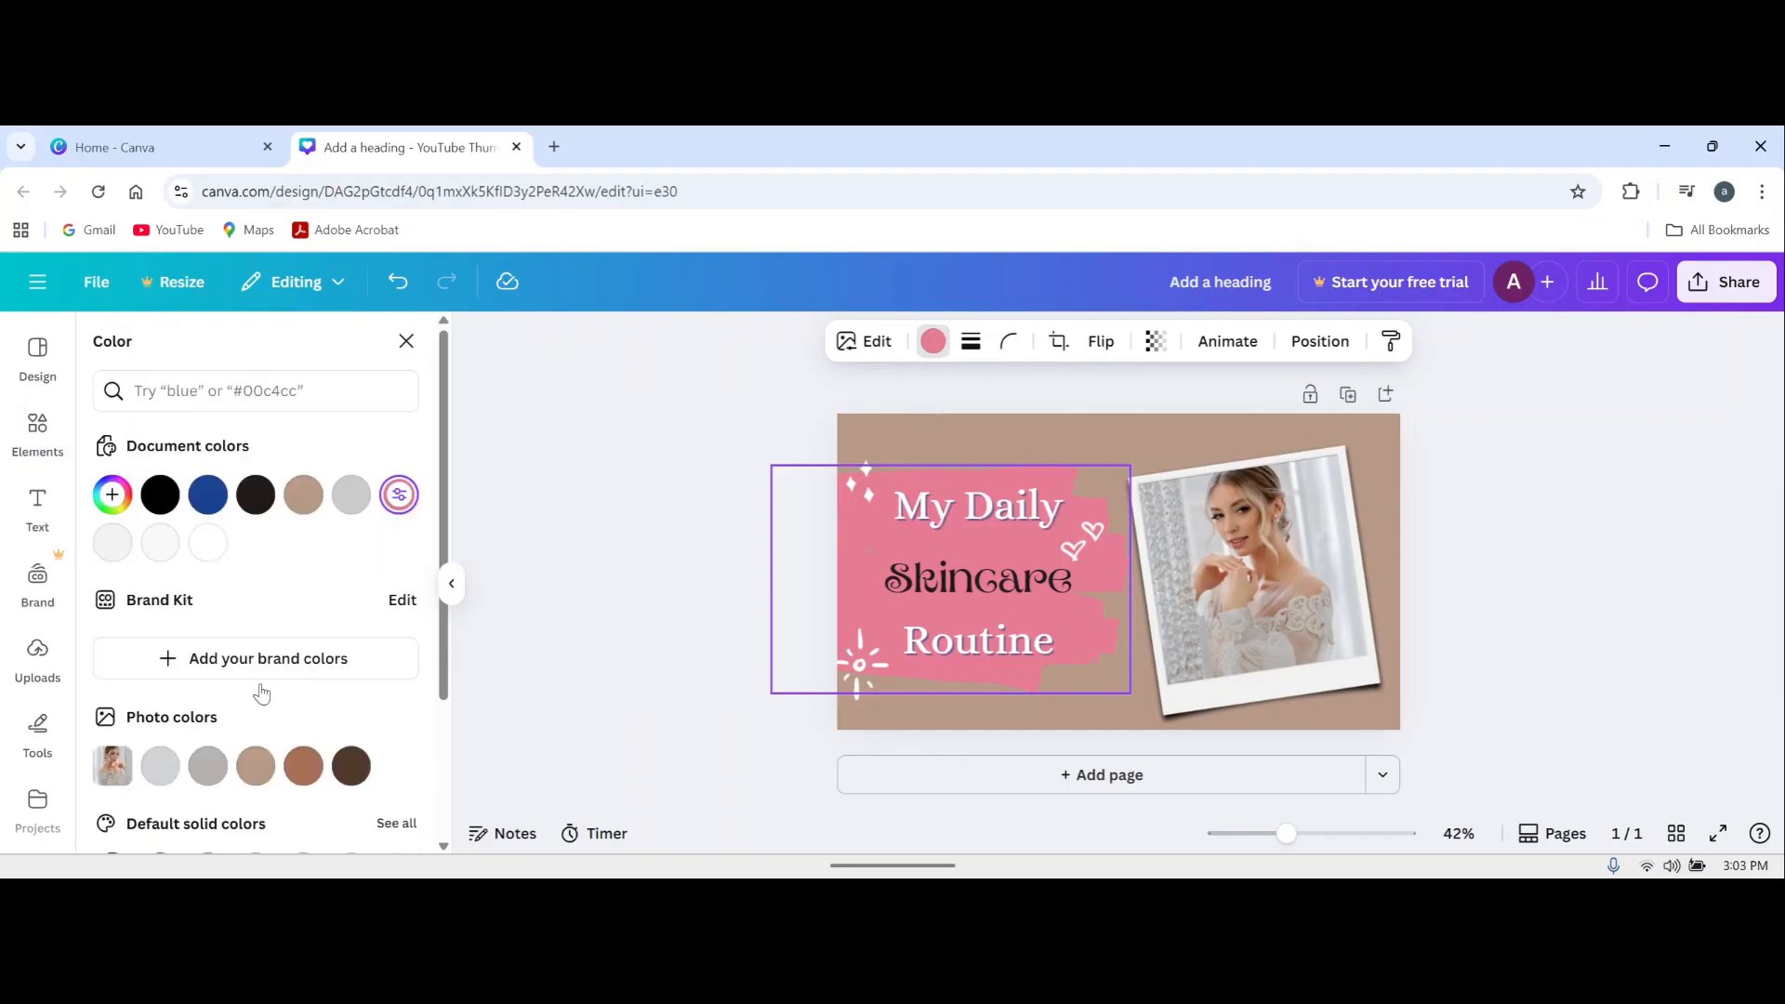
pyautogui.click(303, 767)
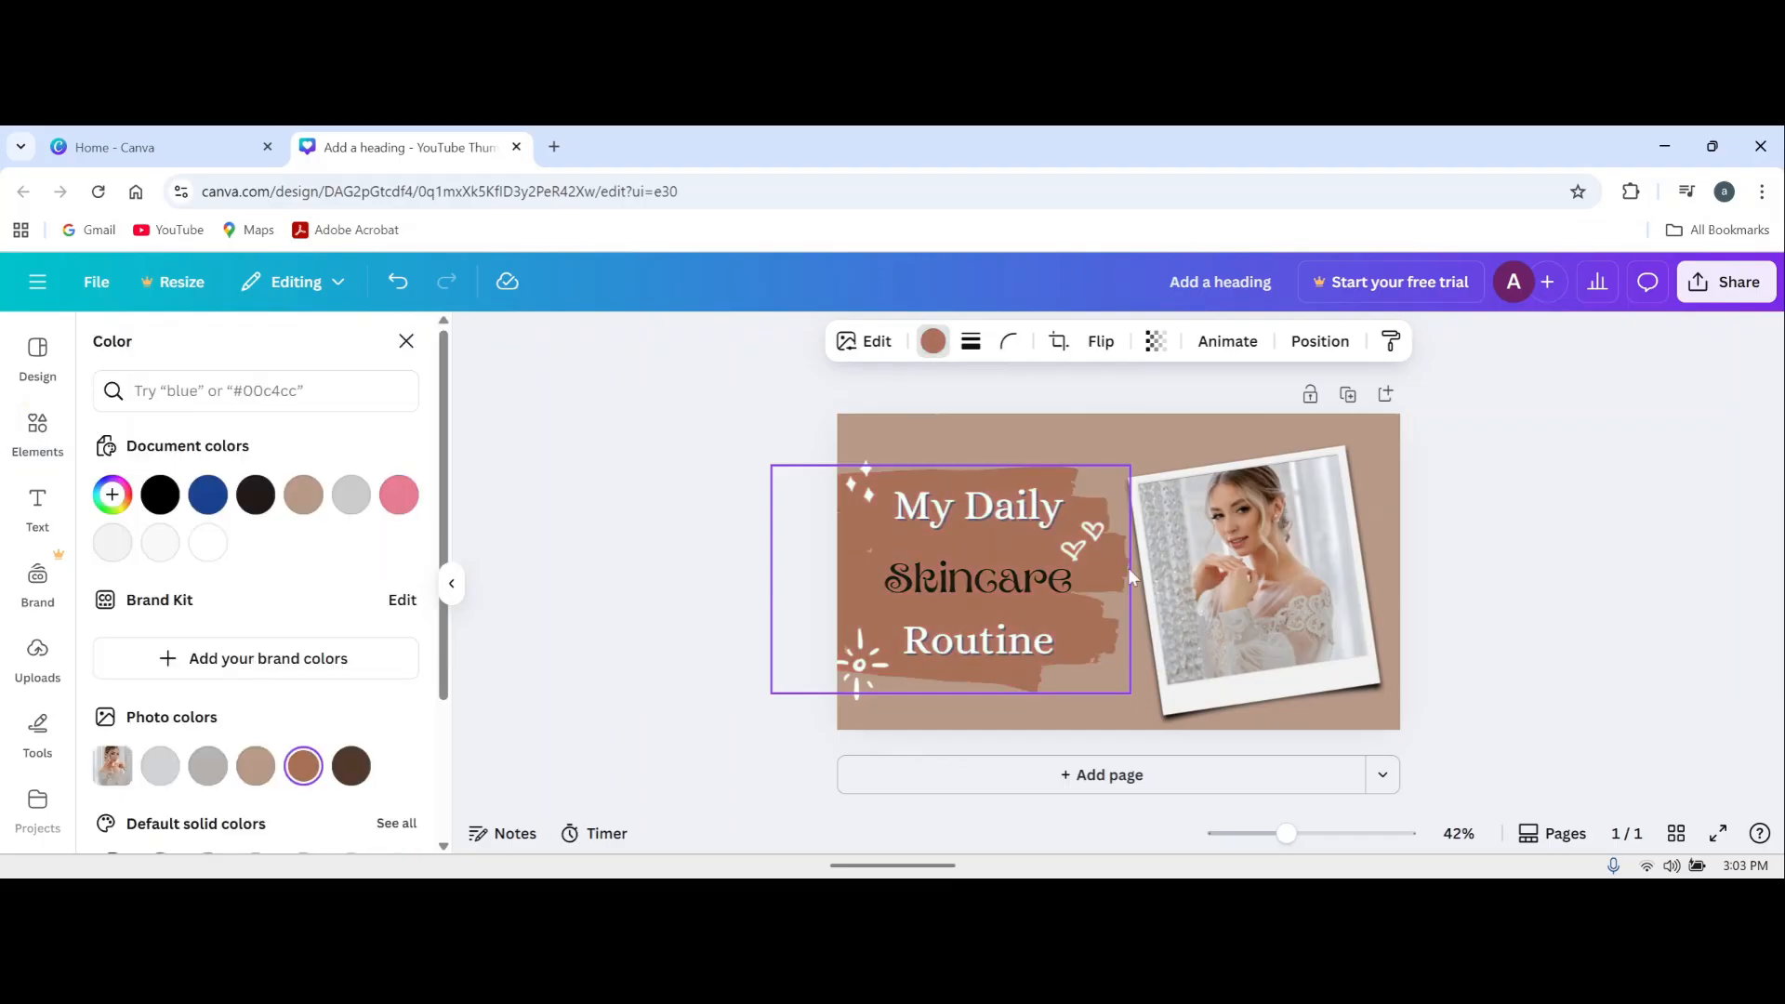
# Step: Apply the Shadow effect to the "My Daily" text with an offset of 49
pyautogui.click(958, 510)
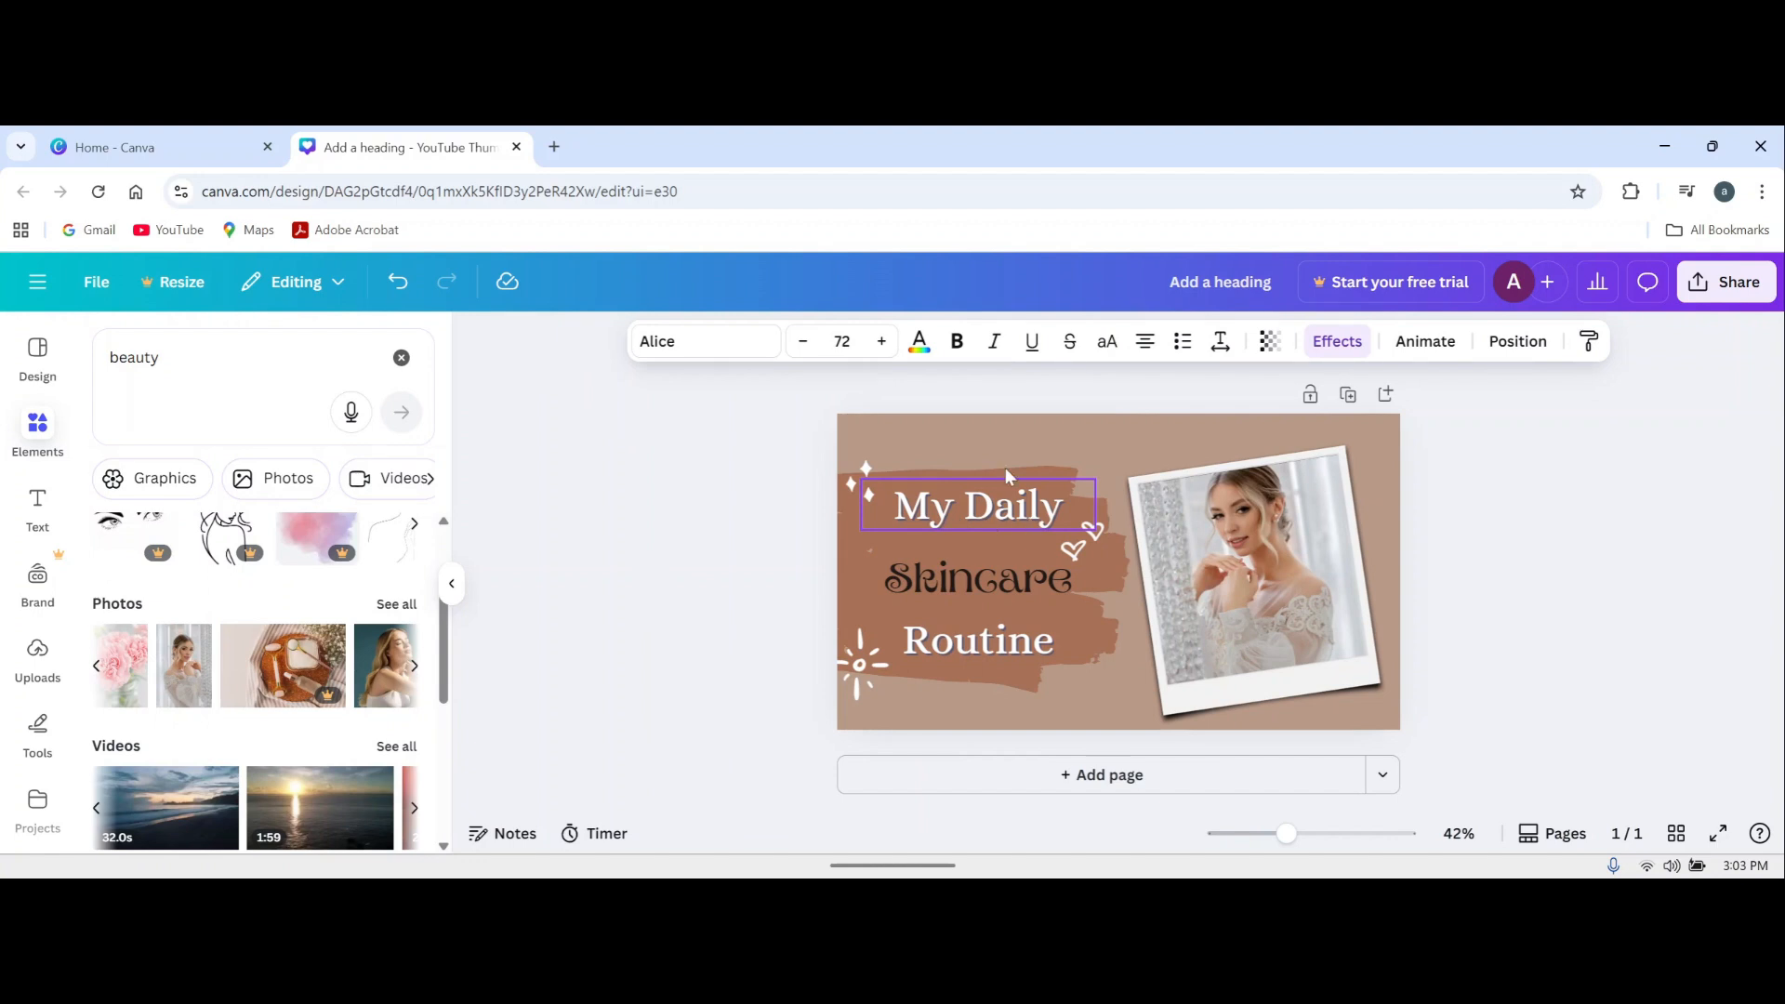
pyautogui.click(919, 346)
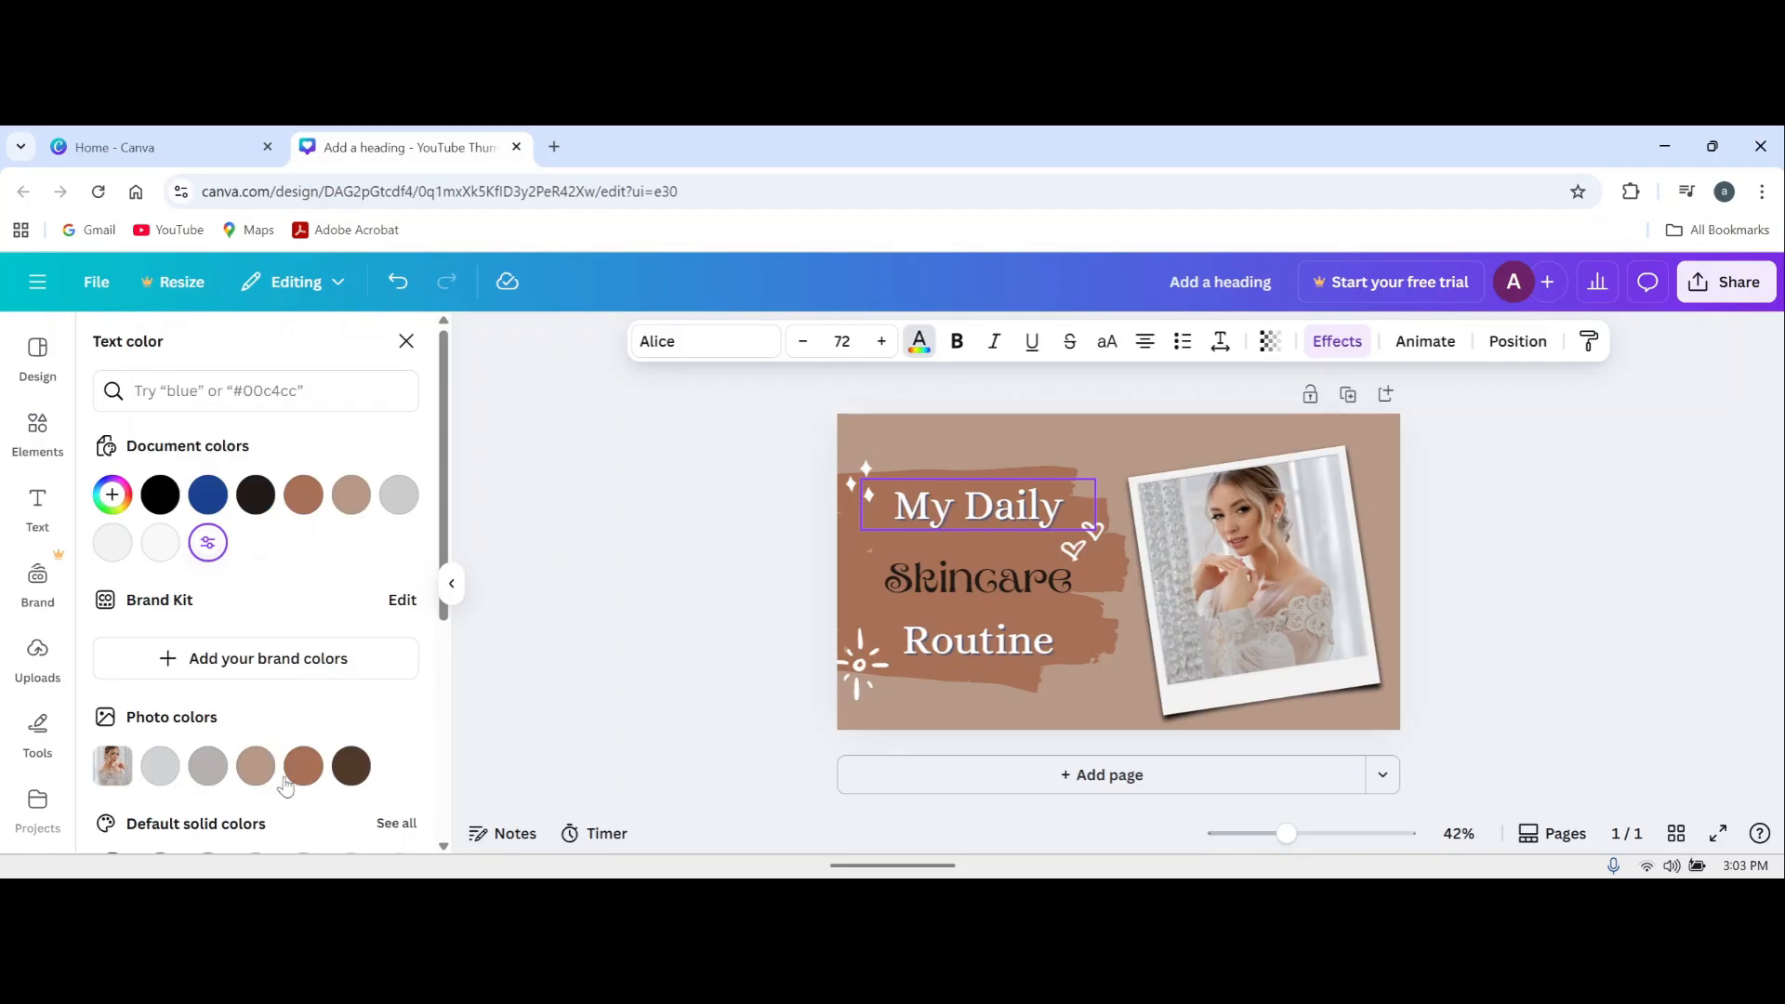
pyautogui.scroll(-3, 284, 781)
pyautogui.scroll(-3, 212, 789)
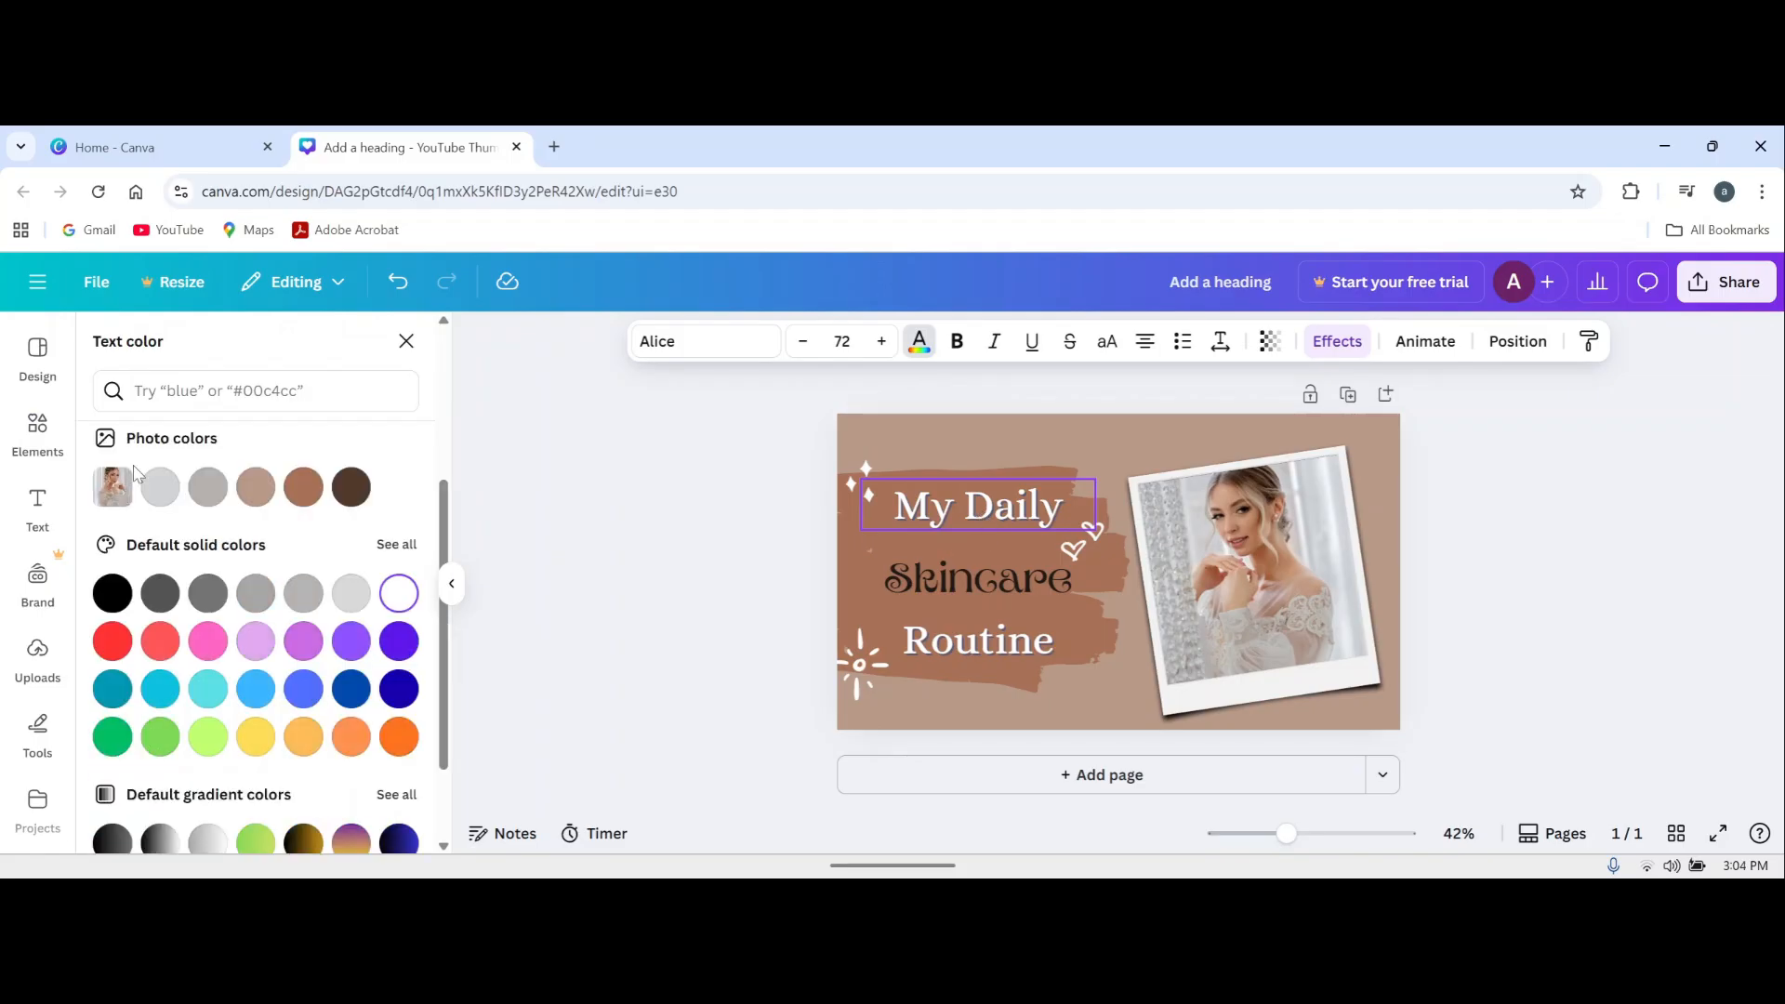
pyautogui.click(245, 476)
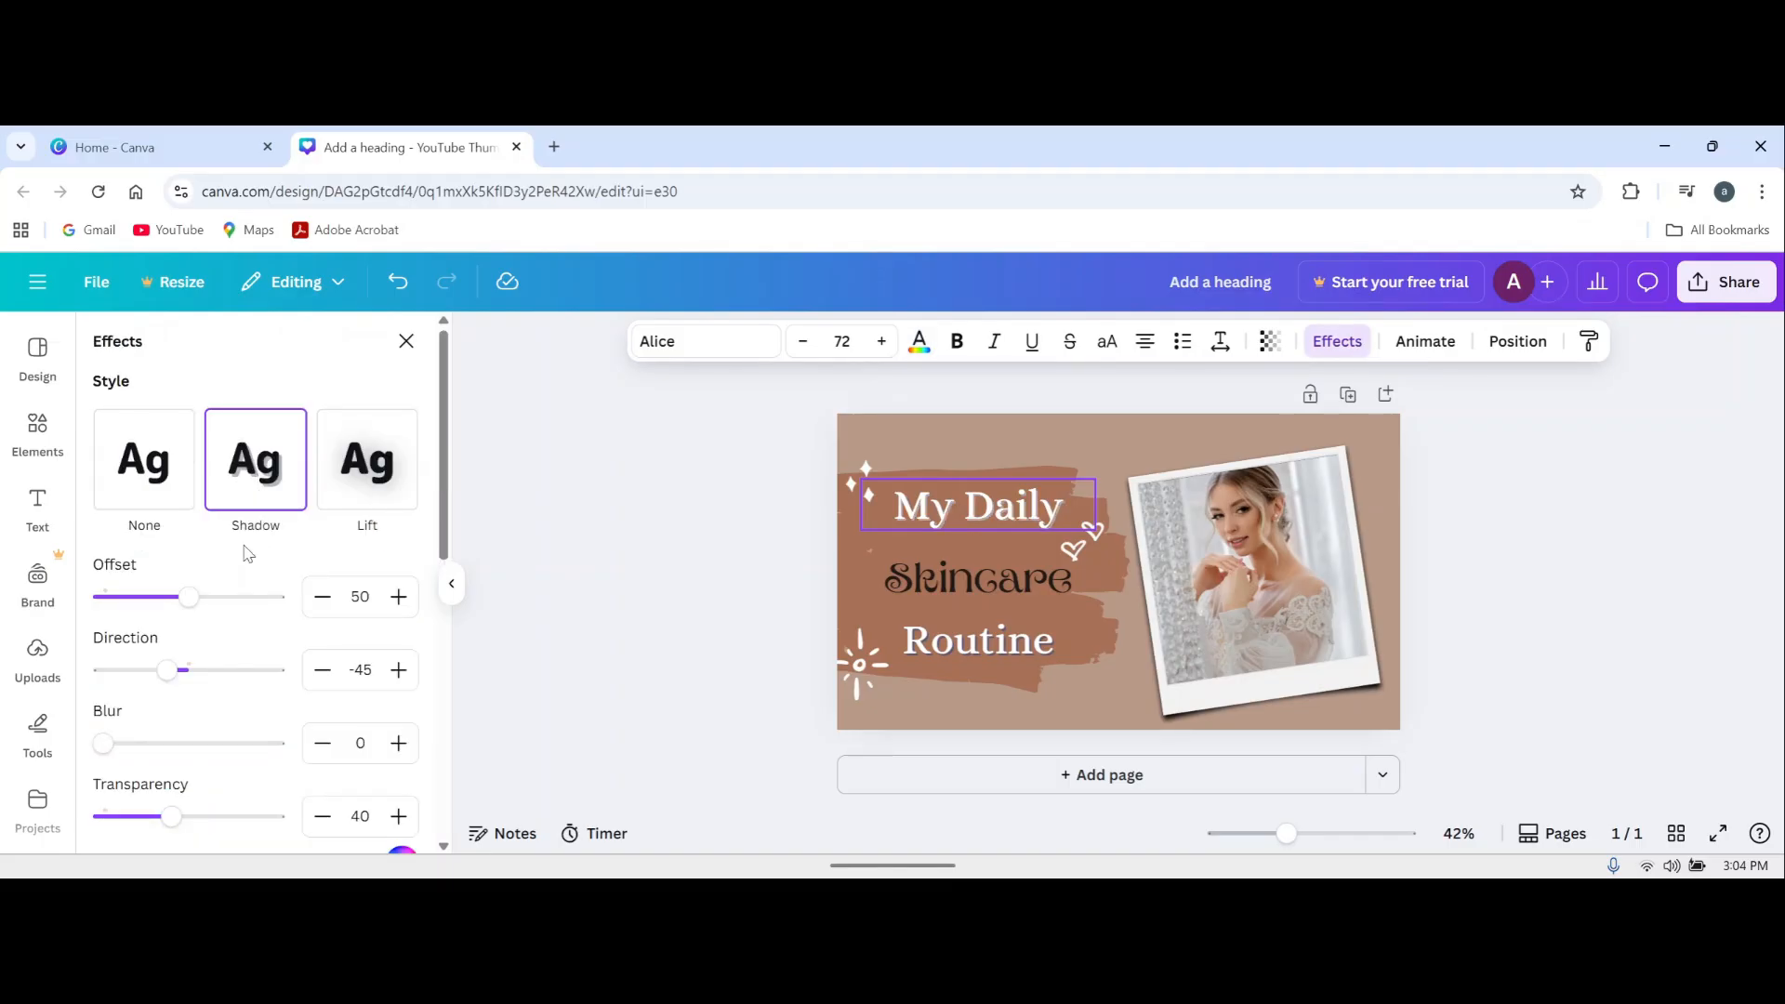
pyautogui.click(241, 597)
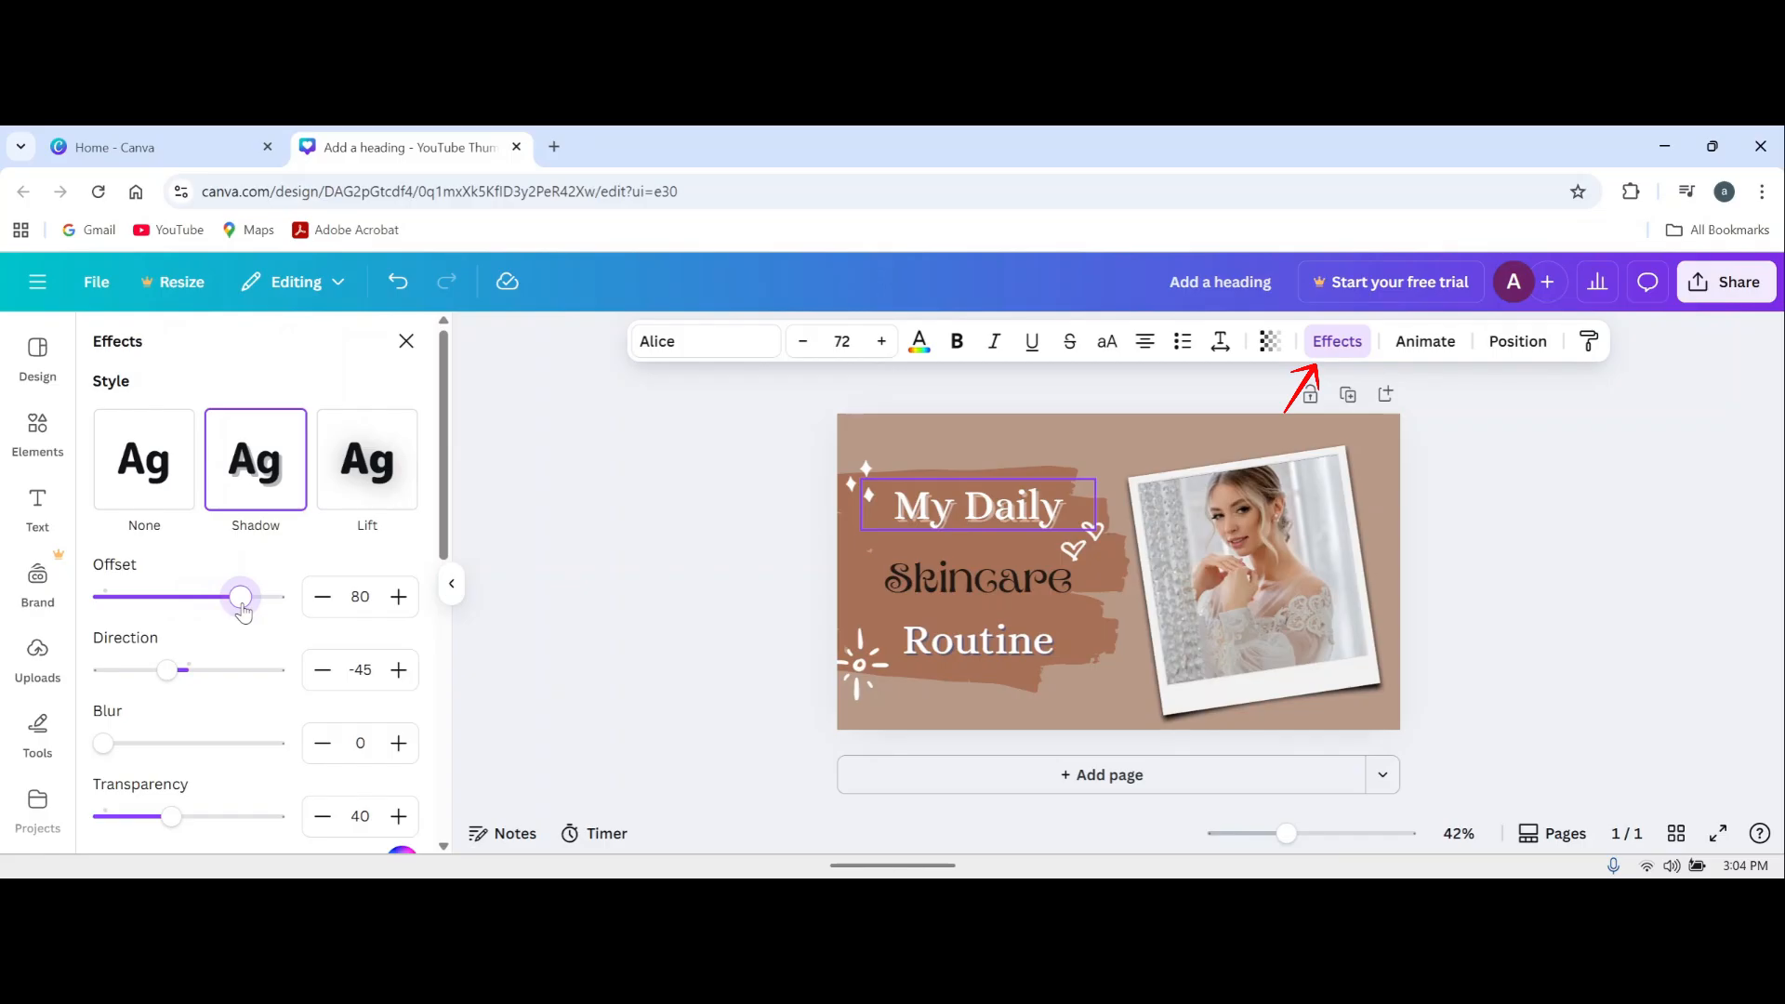
pyautogui.moveTo(243, 610)
pyautogui.mouseDown()
pyautogui.moveTo(206, 604)
pyautogui.moveTo(260, 620)
pyautogui.moveTo(188, 606)
pyautogui.mouseUp()
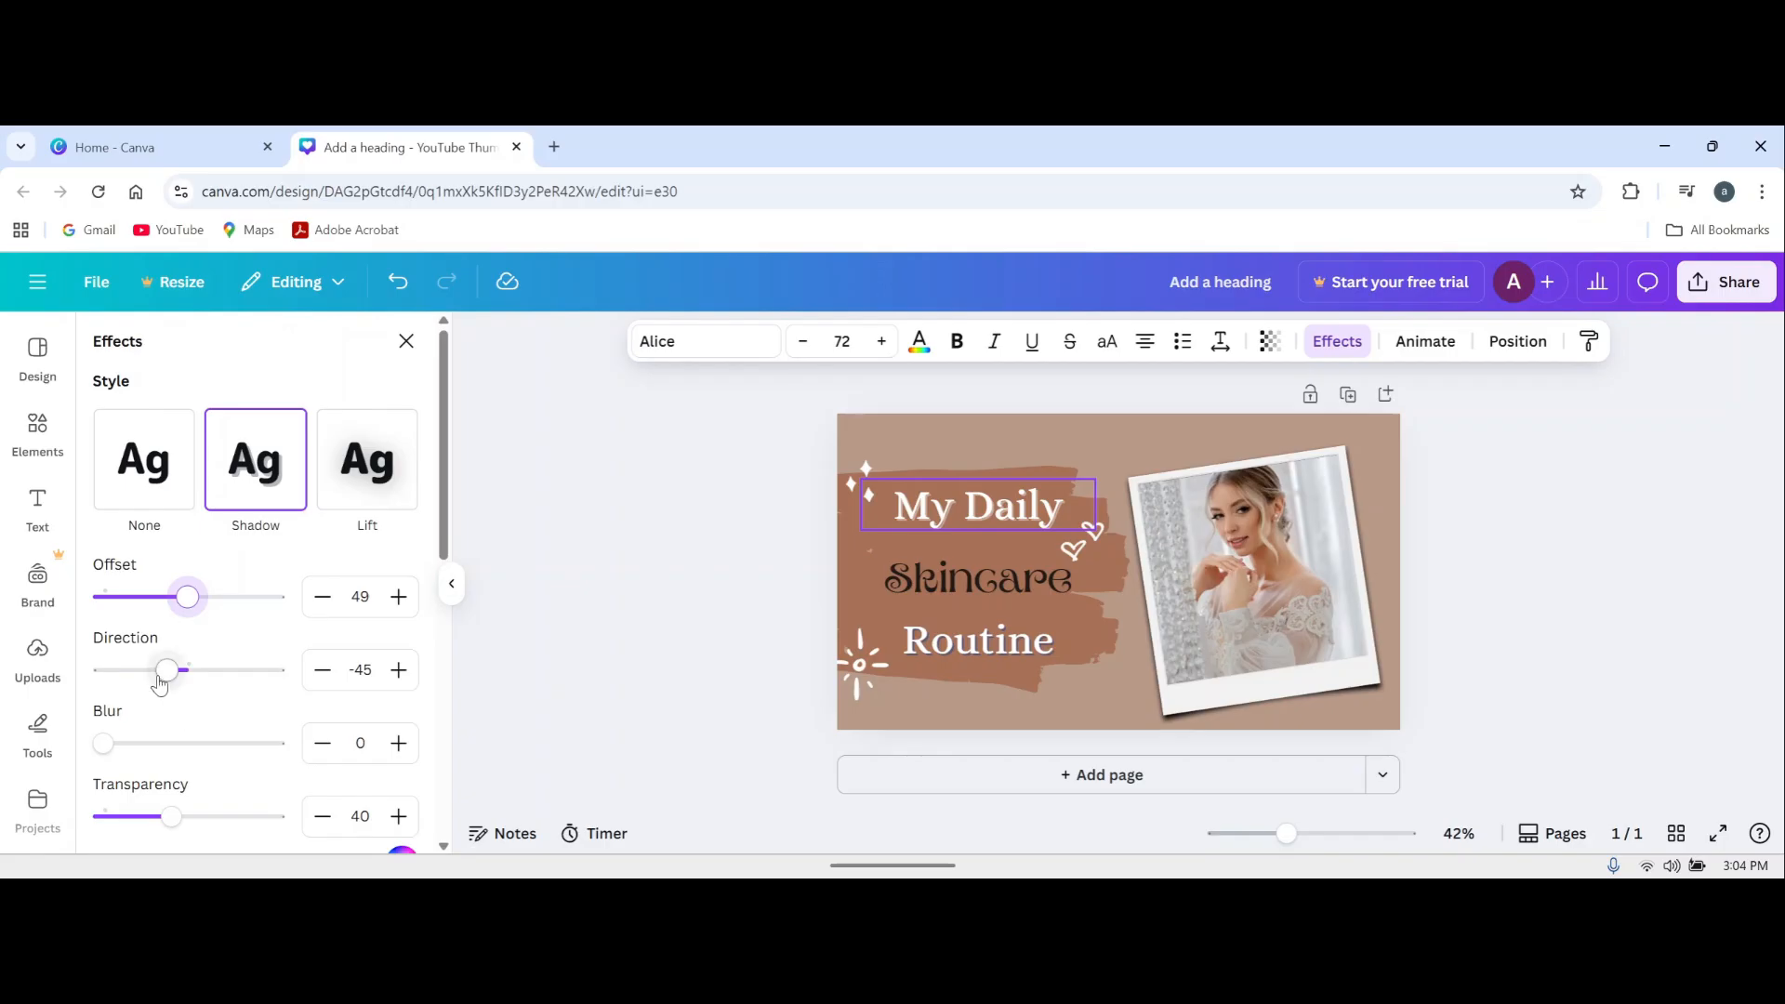
# Step: Set the "My Daily" shadow's direction to -43, add a slight blur and lower its transparency
pyautogui.moveTo(166, 671)
pyautogui.mouseDown()
pyautogui.moveTo(128, 676)
pyautogui.moveTo(243, 689)
pyautogui.moveTo(170, 679)
pyautogui.mouseUp()
pyautogui.click(107, 758)
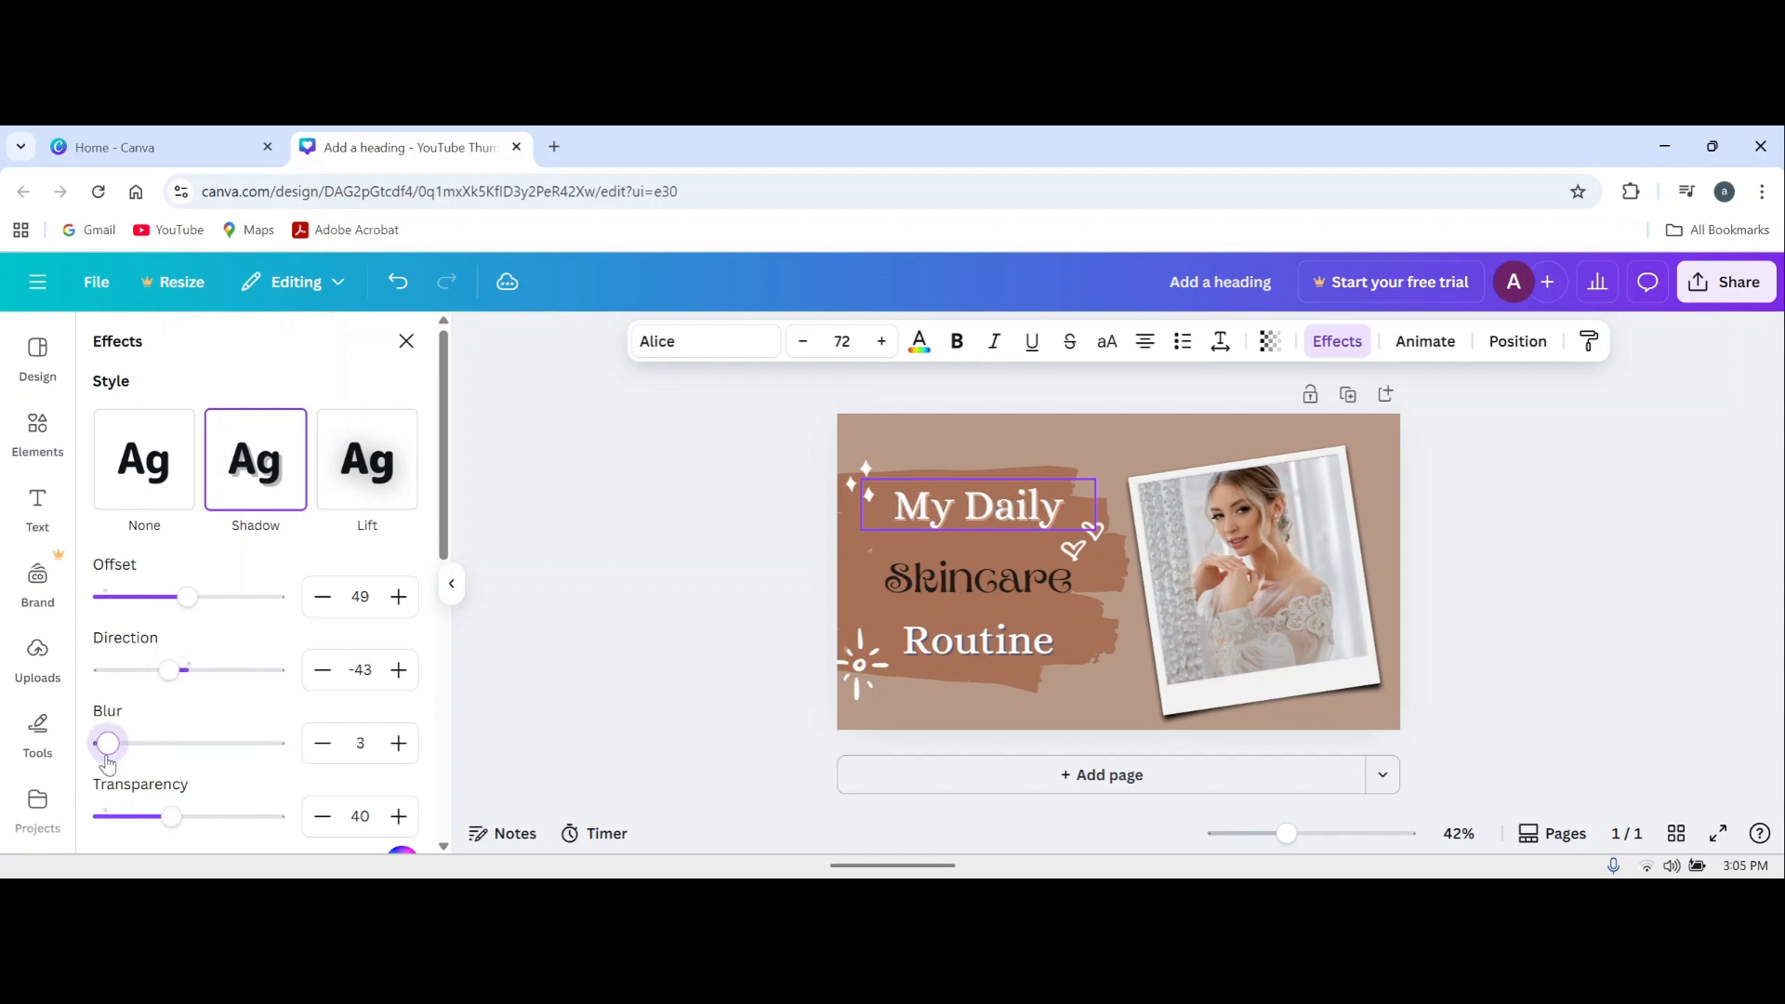
pyautogui.moveTo(107, 758); pyautogui.dragTo(111, 764)
pyautogui.moveTo(173, 830)
pyautogui.mouseDown()
pyautogui.moveTo(250, 818)
pyautogui.moveTo(145, 819)
pyautogui.mouseUp()
pyautogui.click(949, 576)
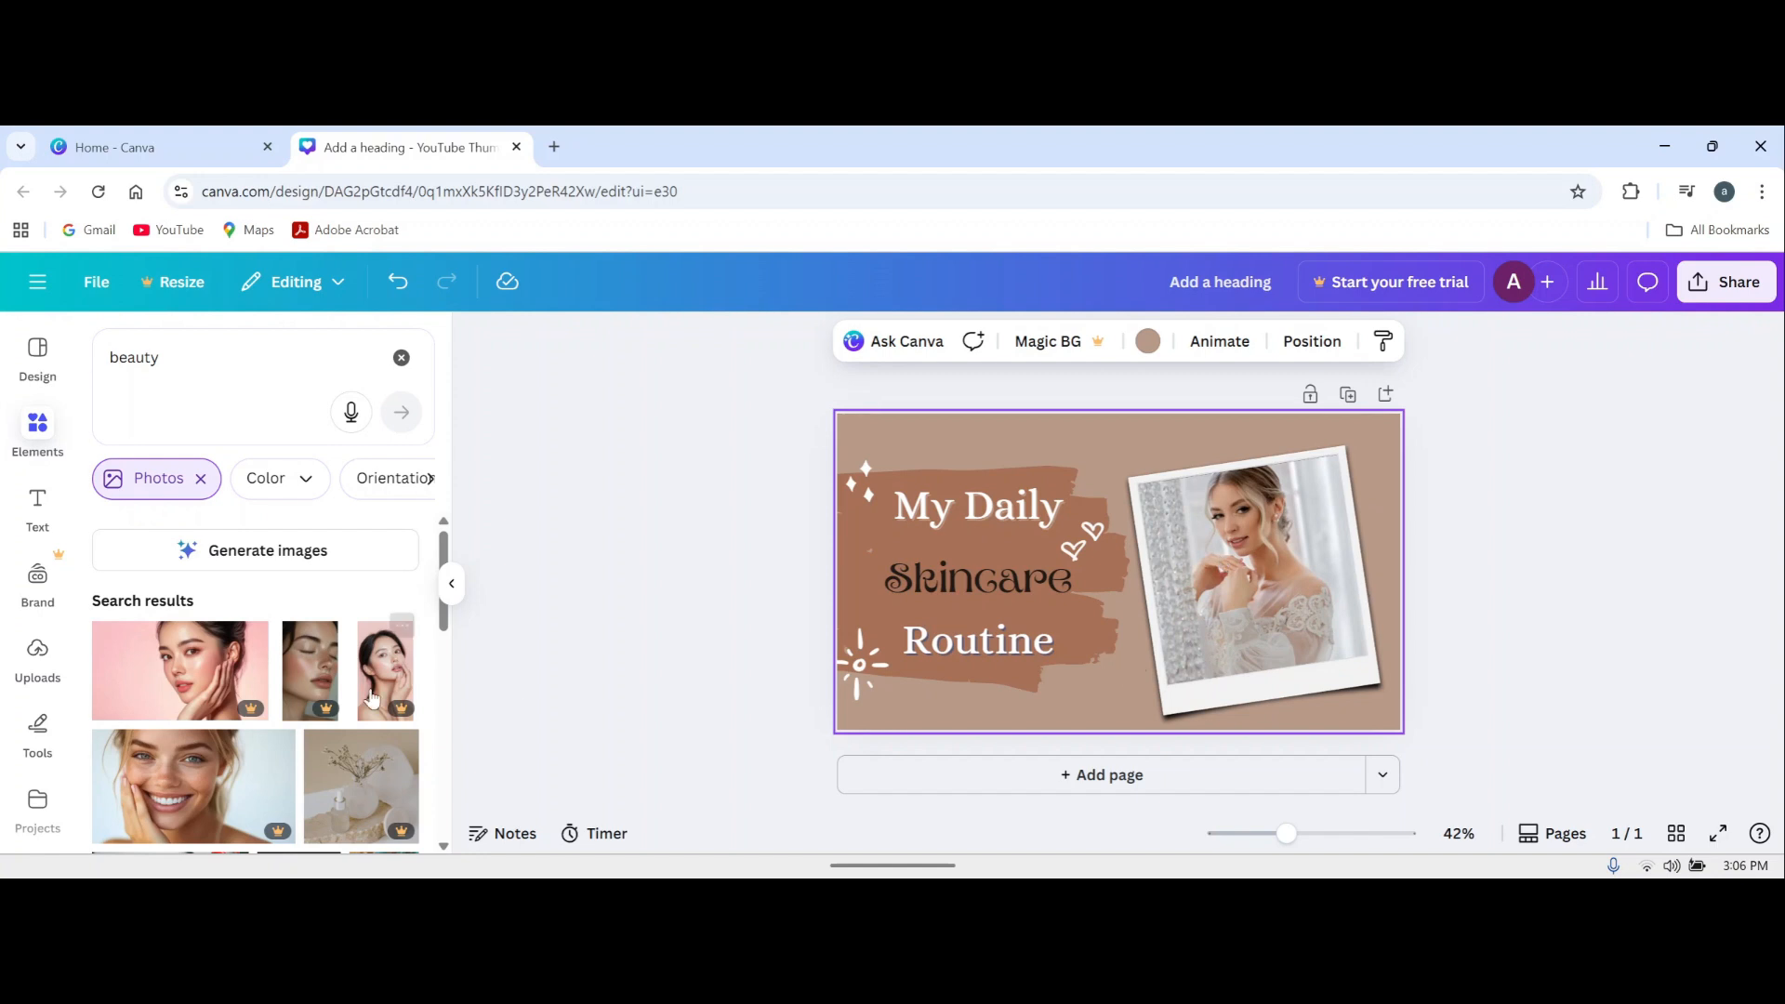
# Step: Open the uploaded images and the option for uploading own files
pyautogui.click(35, 662)
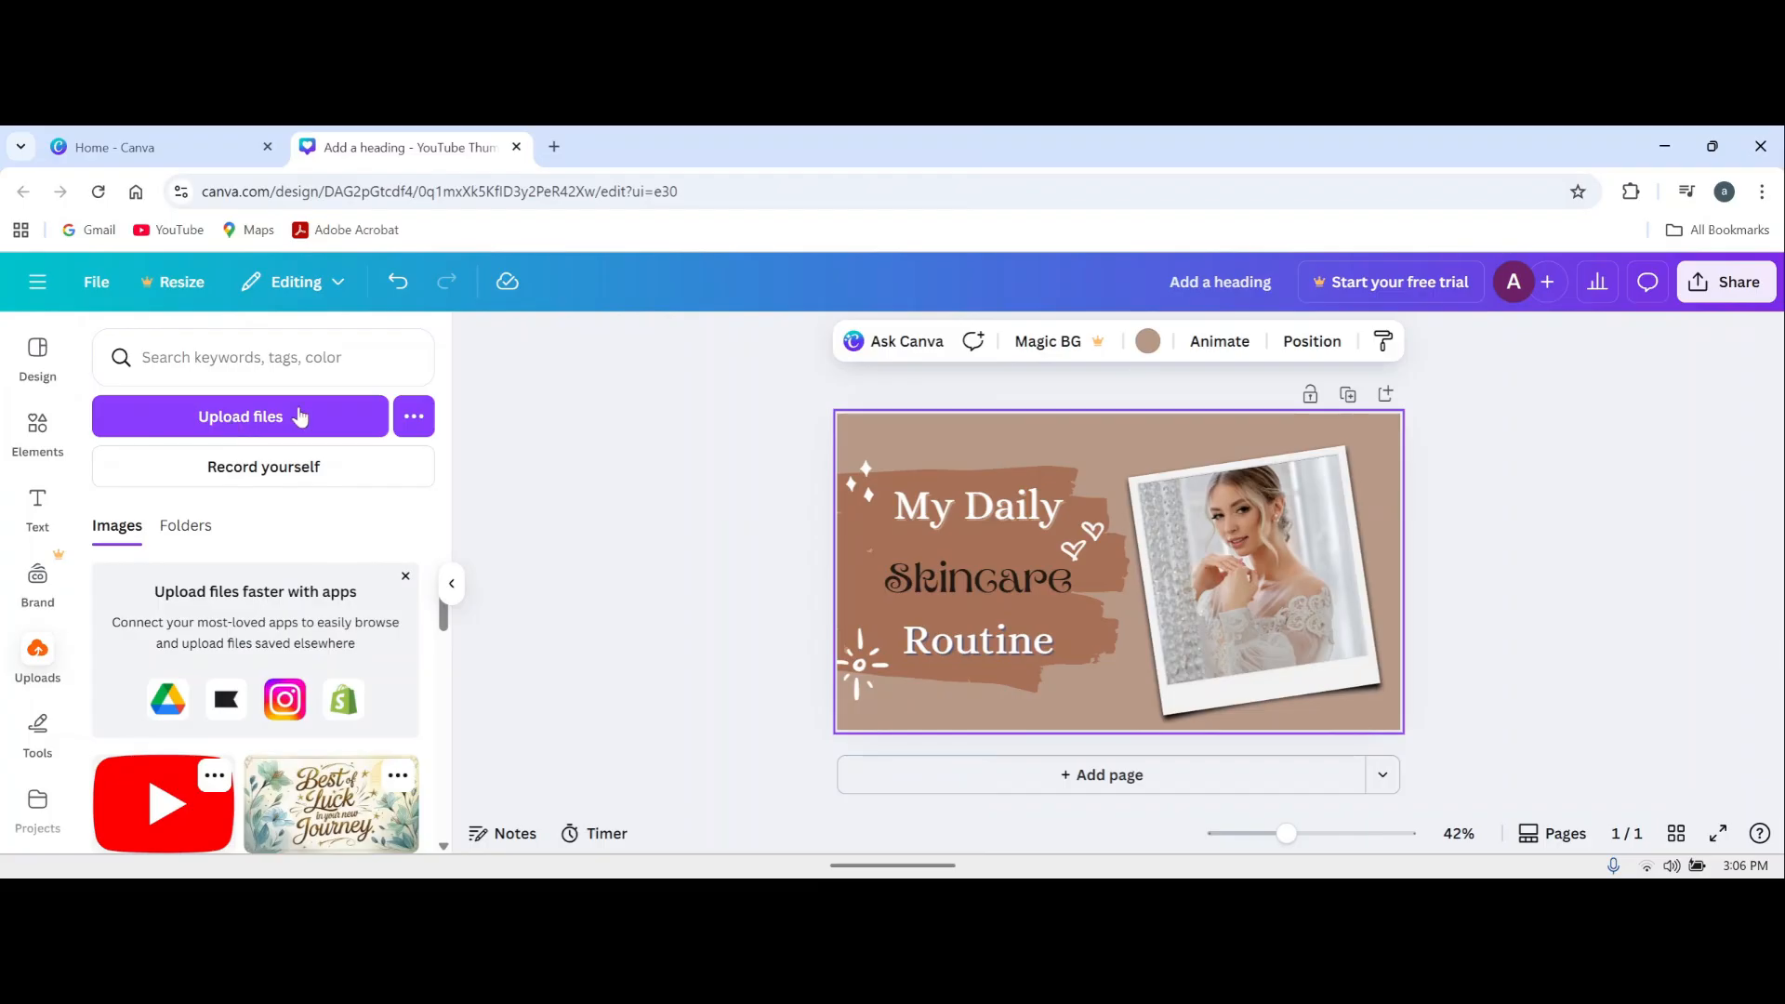
pyautogui.click(217, 424)
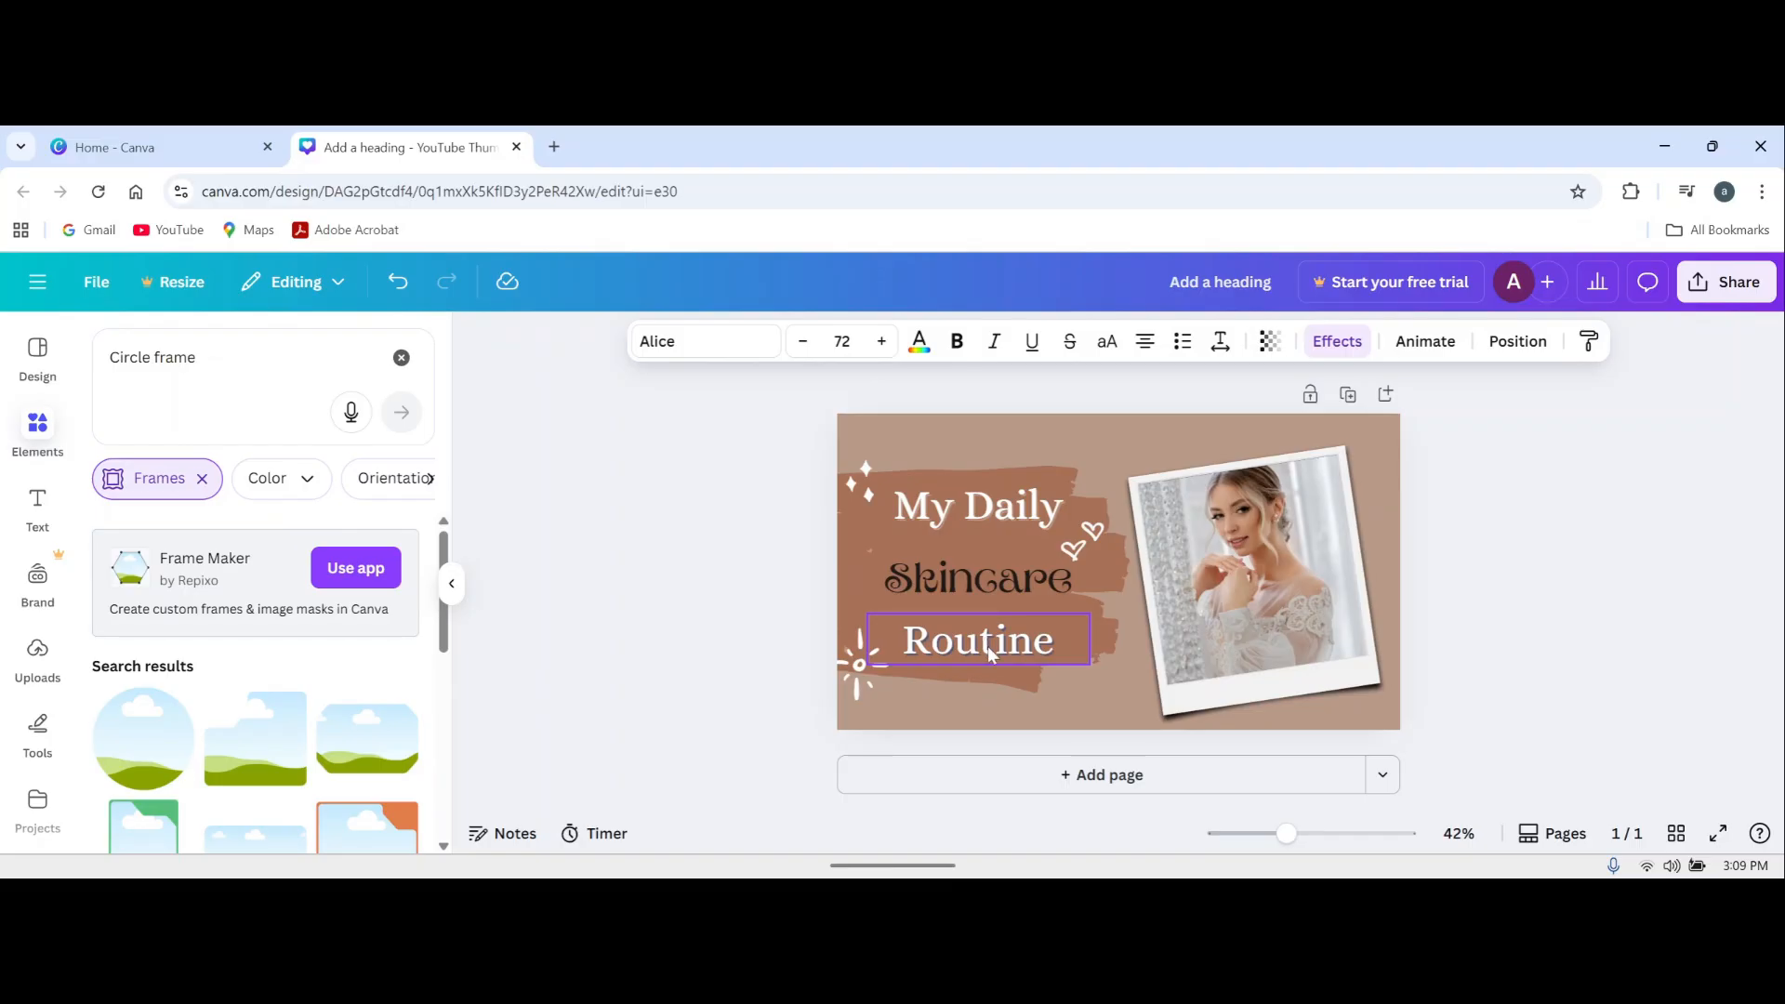
# Step: Delete the "Routine" text and undo the deletion
pyautogui.press('Delete')
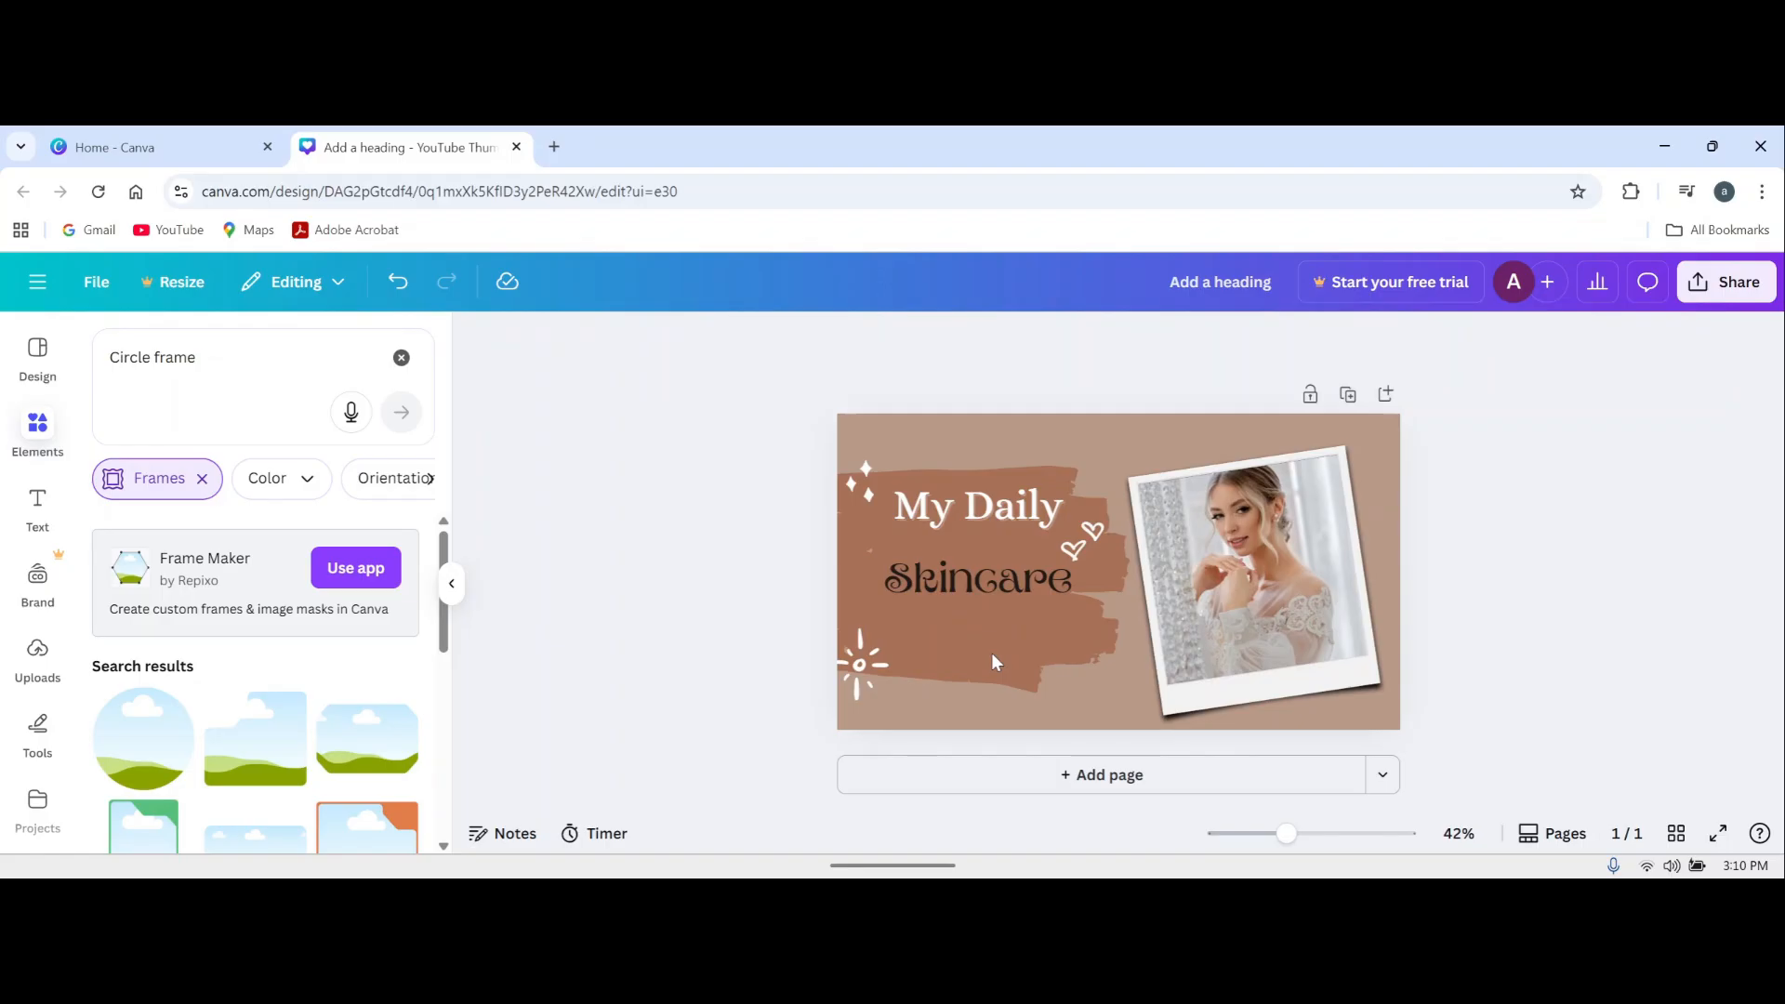
pyautogui.hotkey('ctrl', 'z')
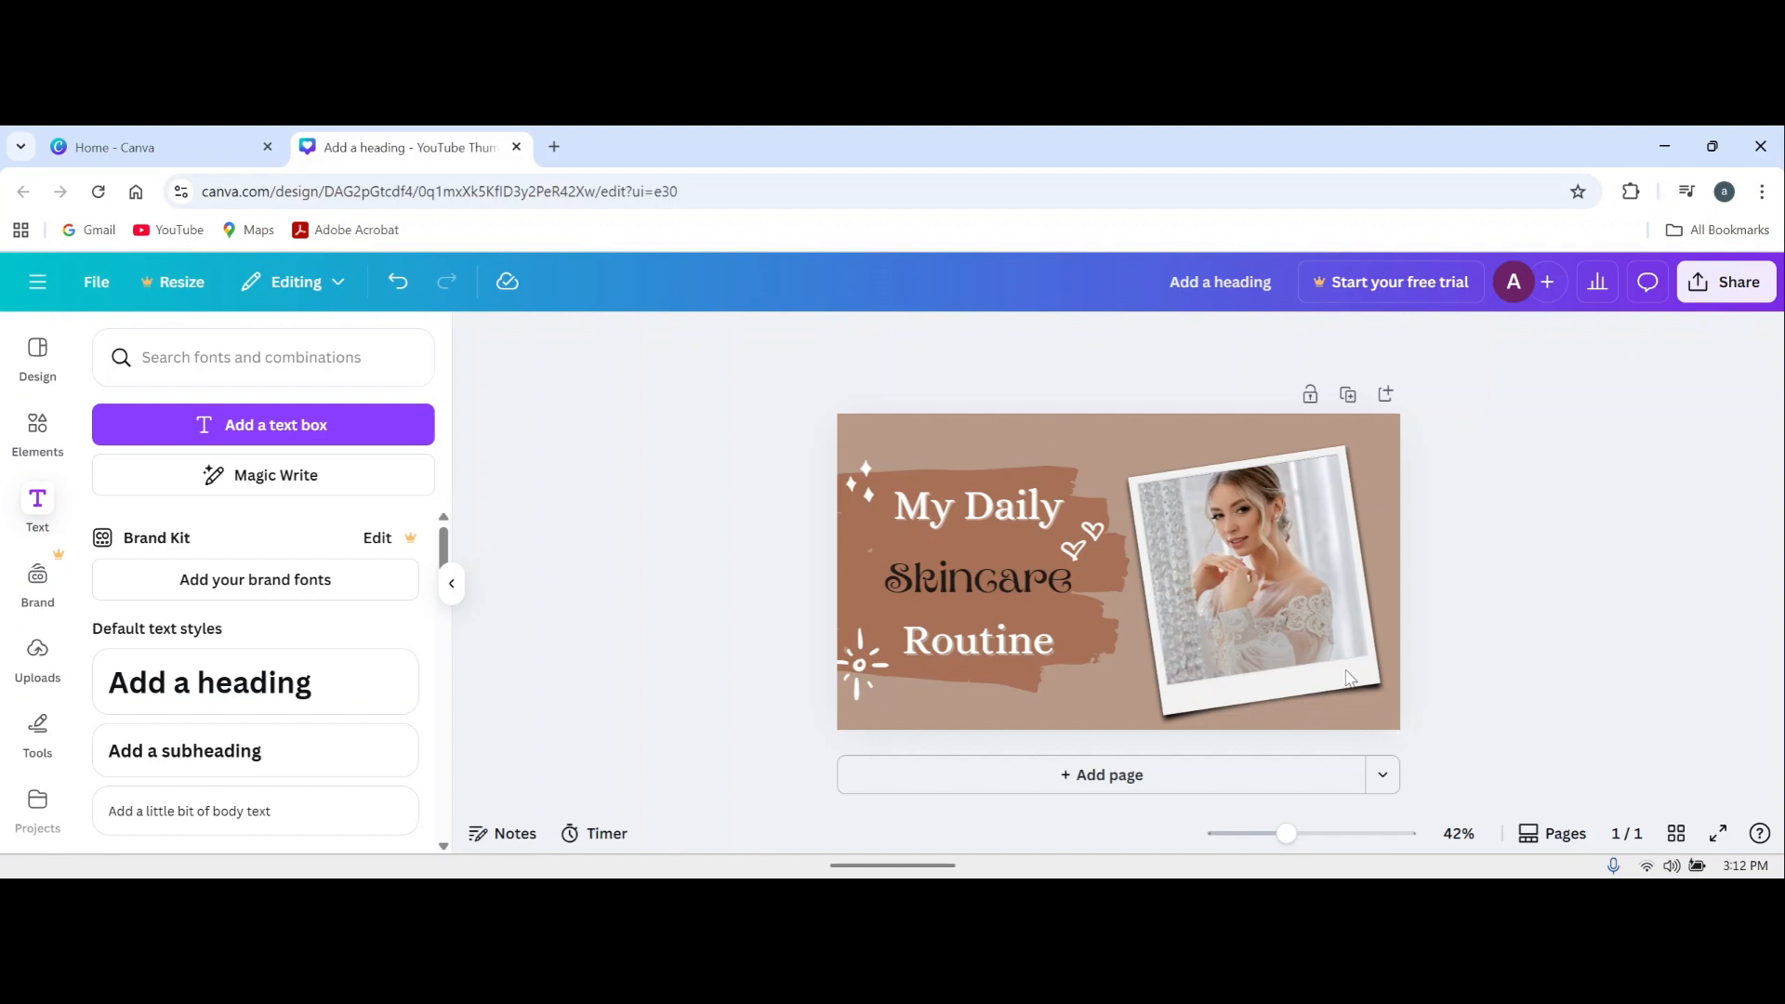
# Step: Return from the skincare template's details to the template search and clear the "beauty" search term
pyautogui.click(28, 364)
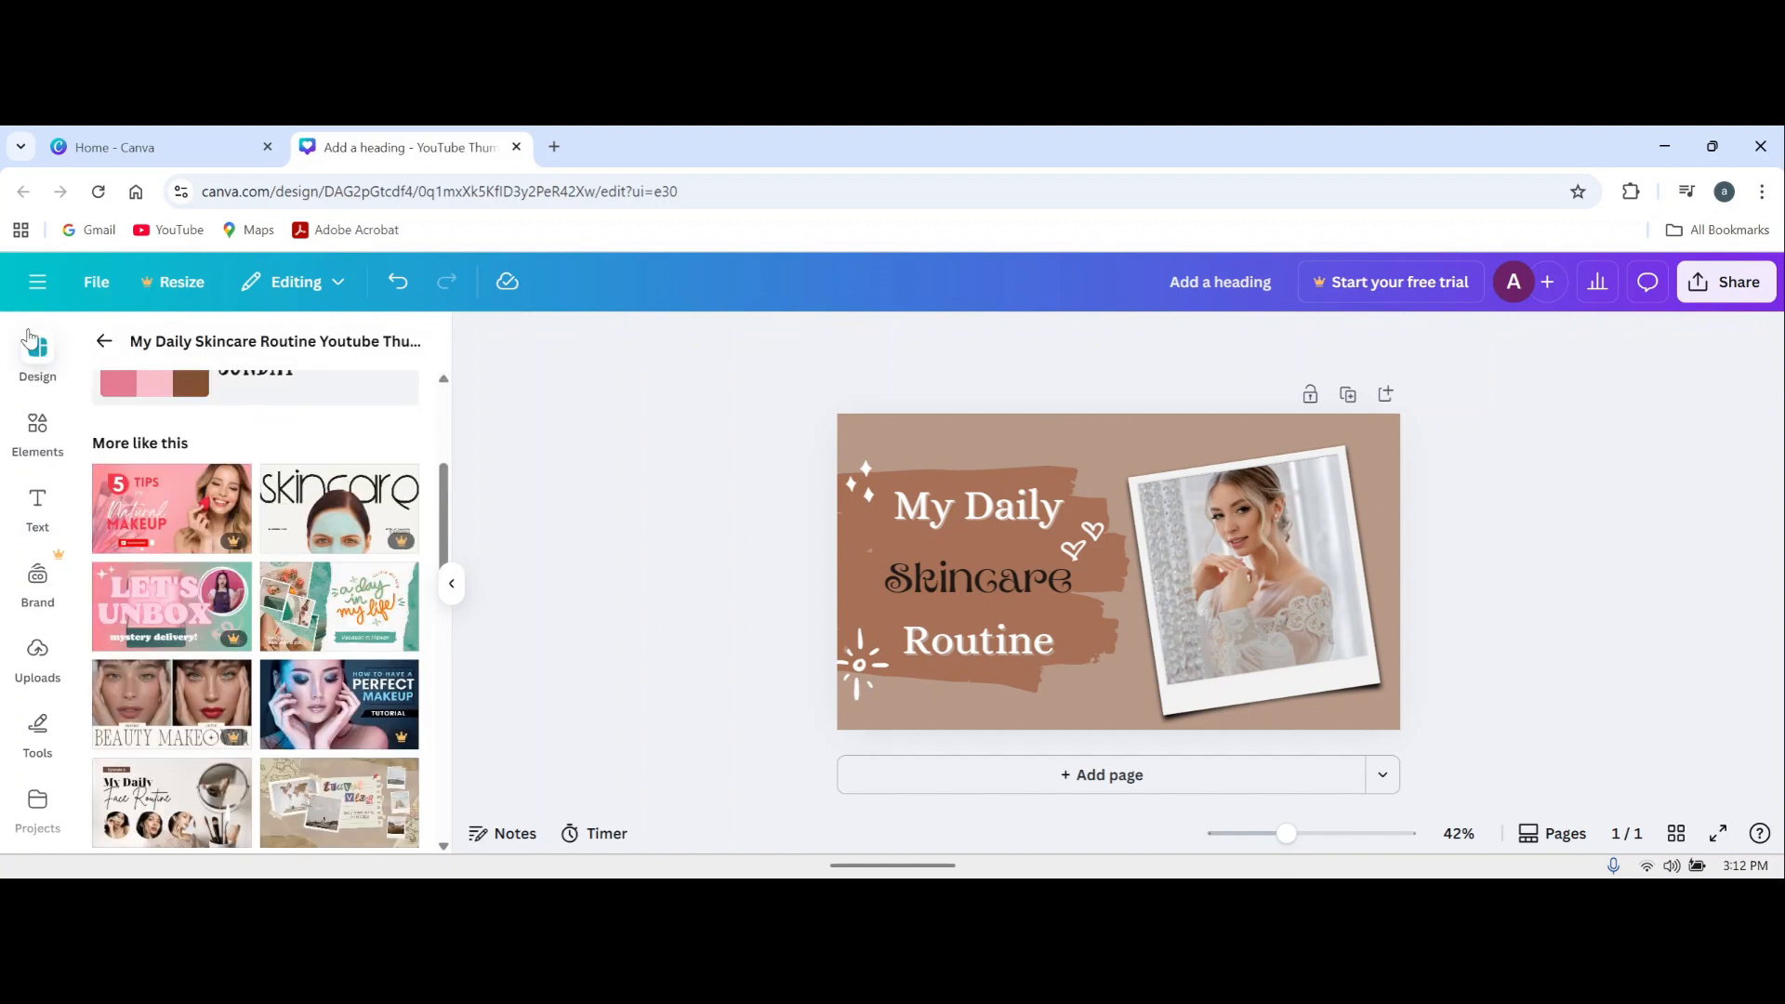
pyautogui.click(103, 340)
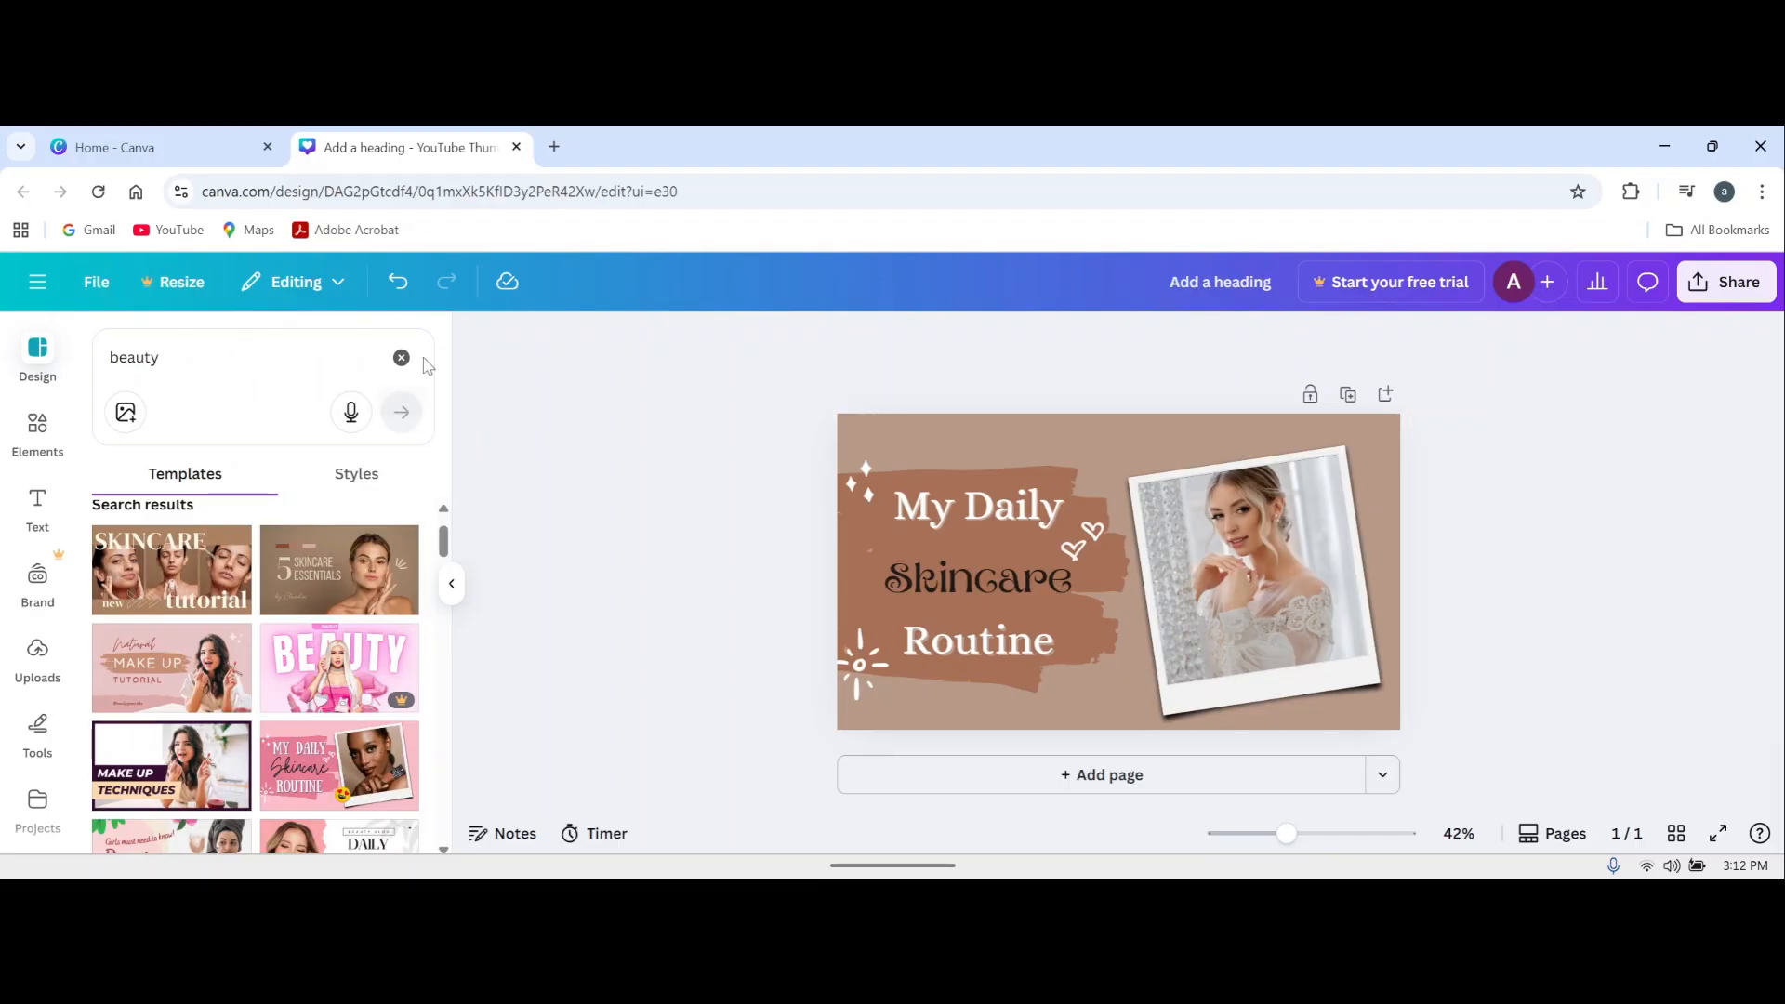
pyautogui.click(401, 357)
pyautogui.click(240, 380)
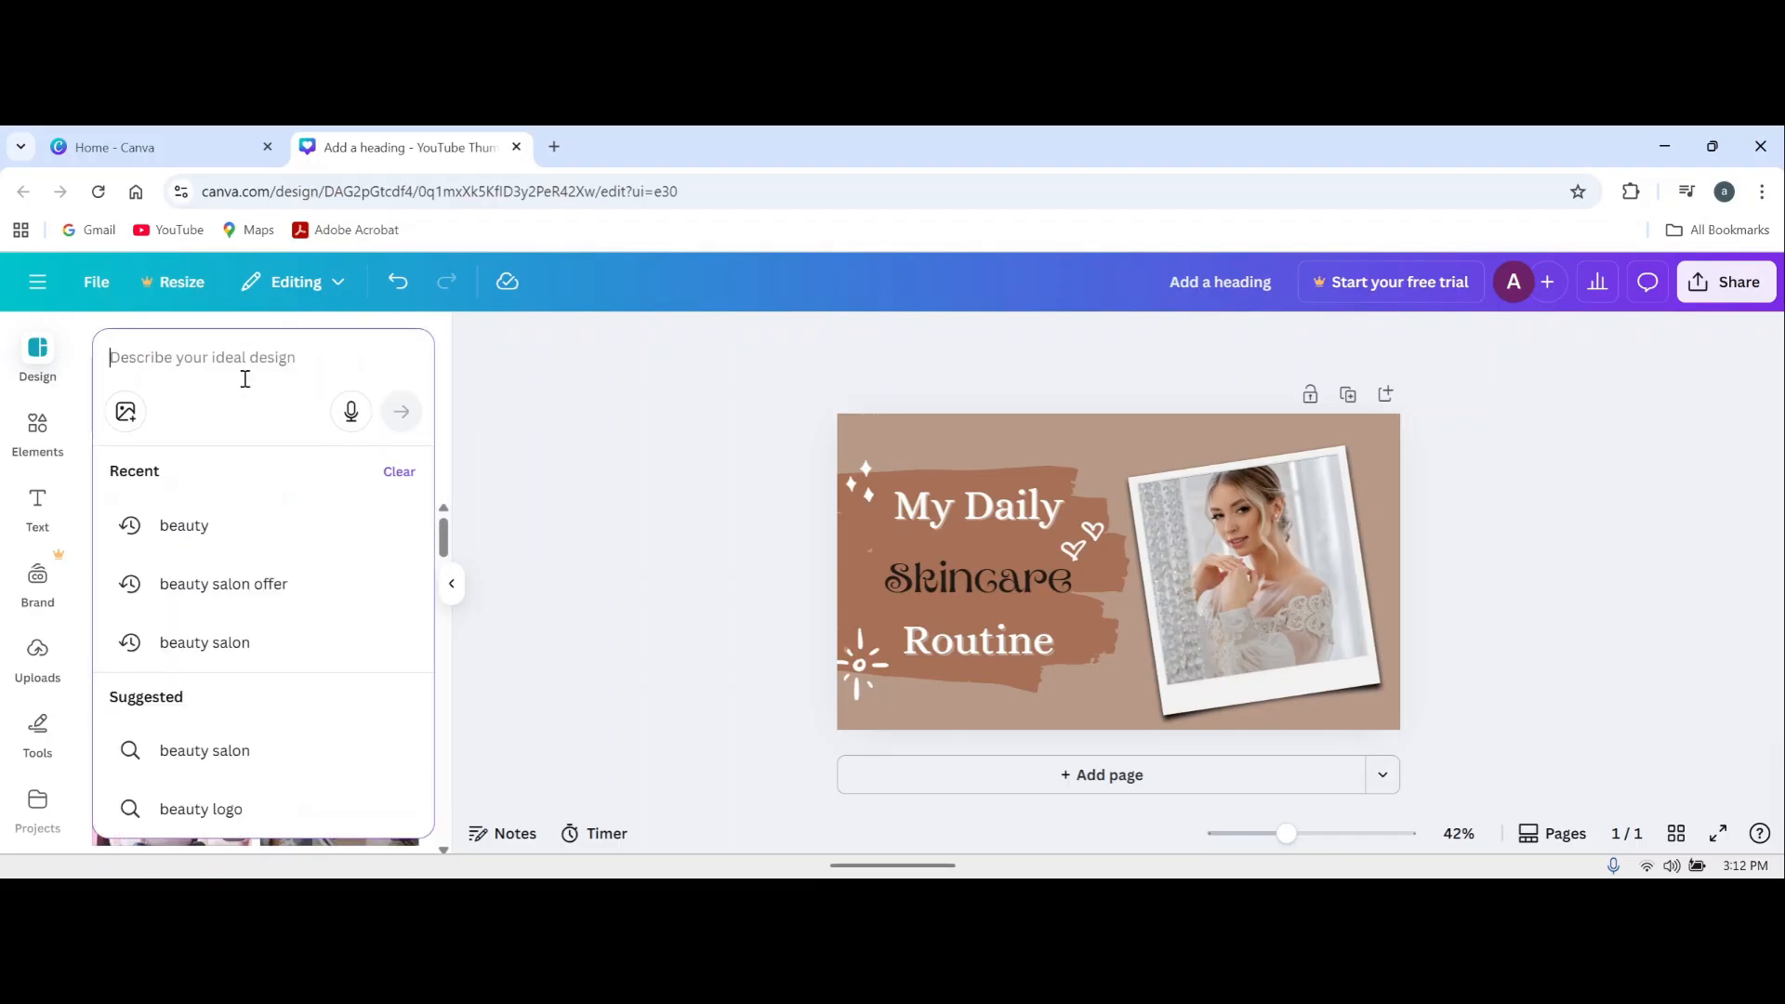
pyautogui.click(244, 383)
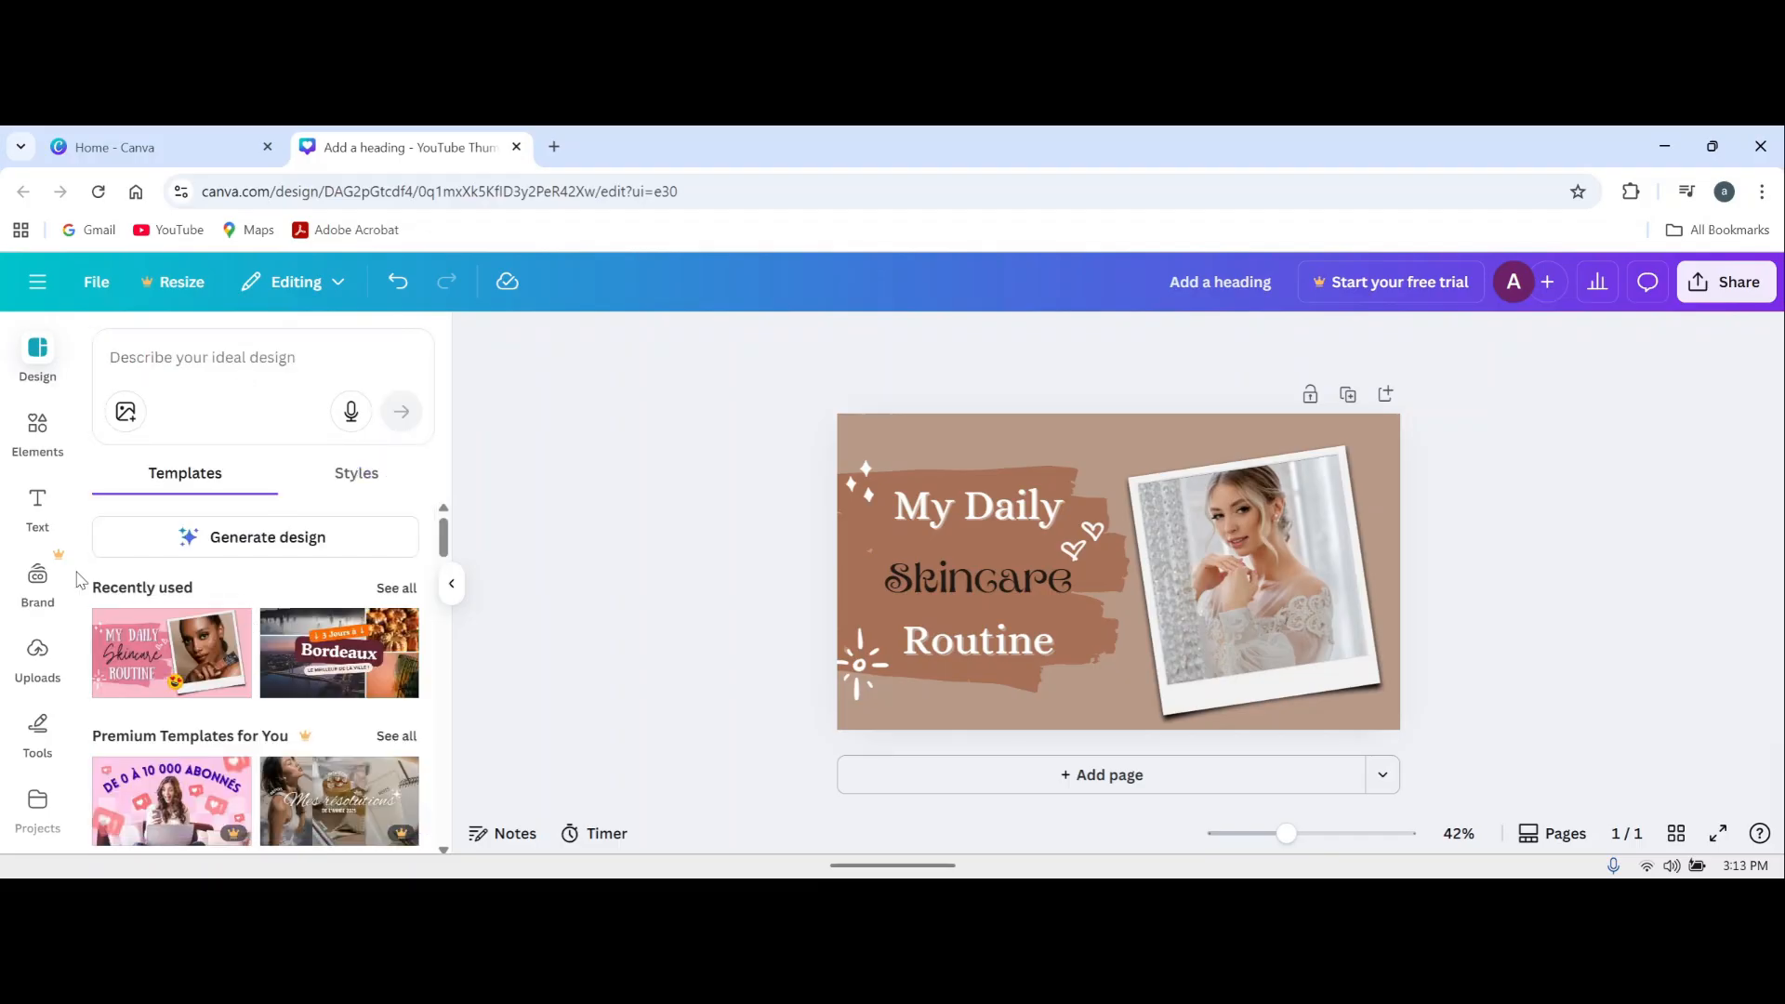
# Step: Search the design templates for "food" and look through the resulting thumbnail designs
pyautogui.click(196, 365)
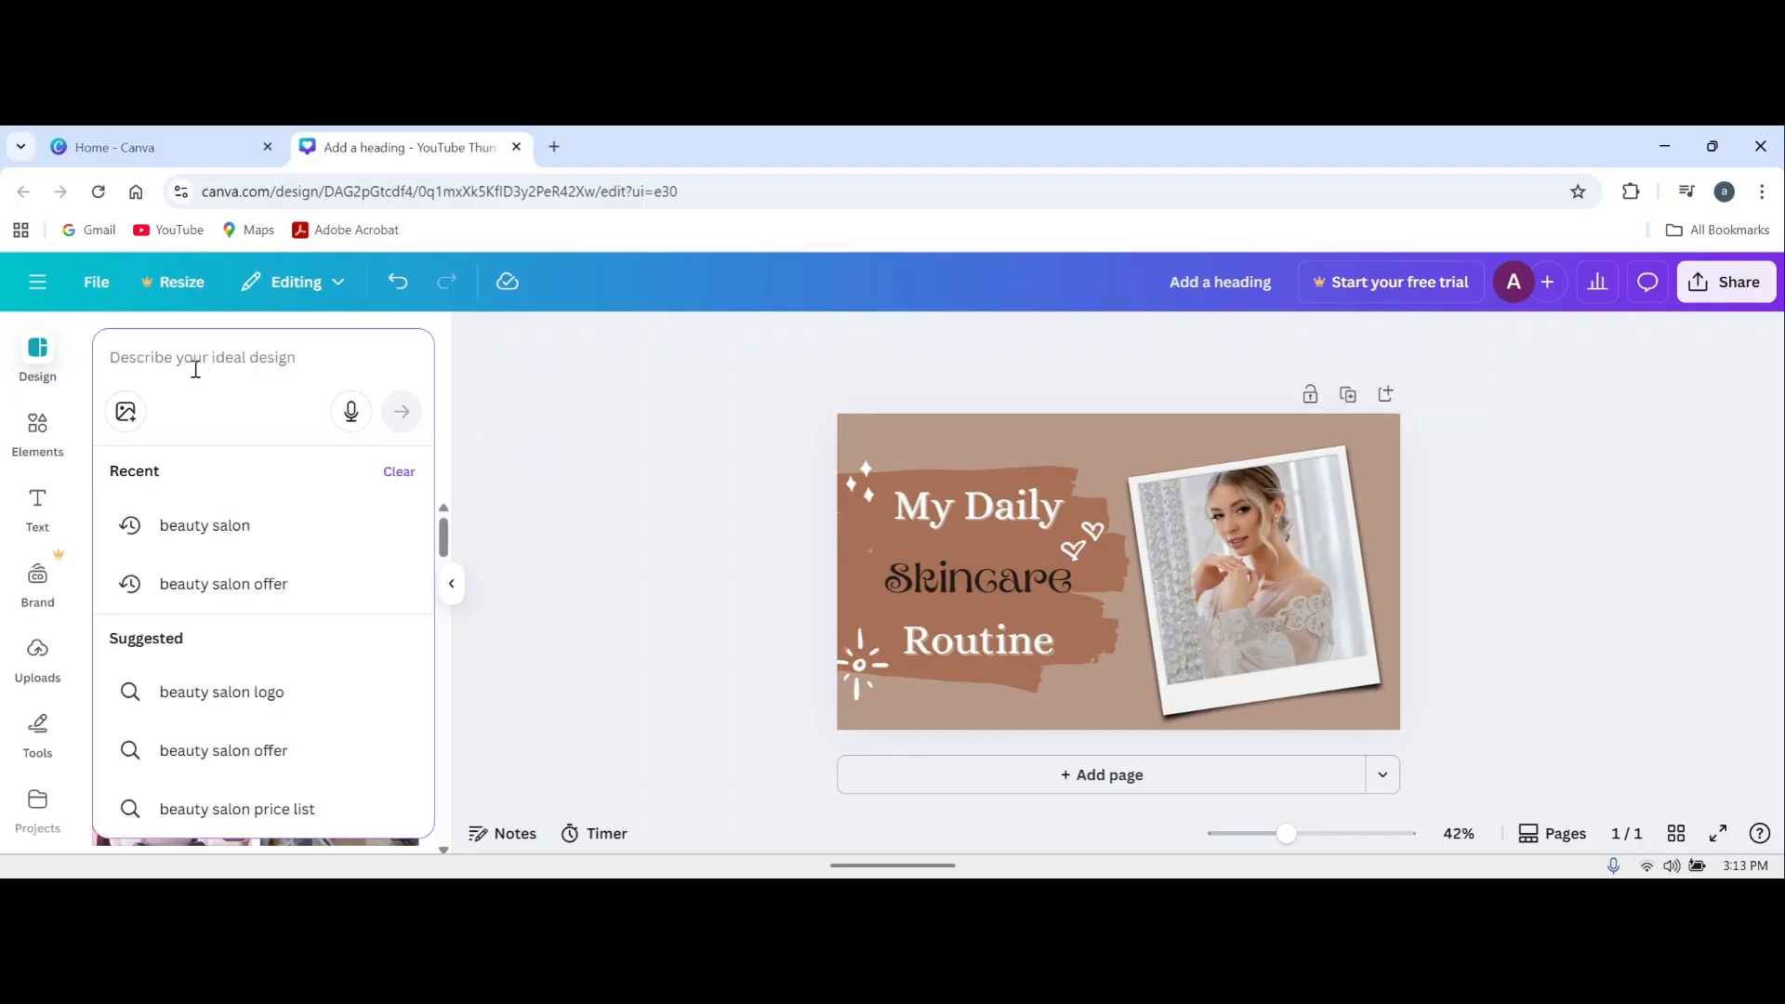
pyautogui.write('food')
pyautogui.press('Return')
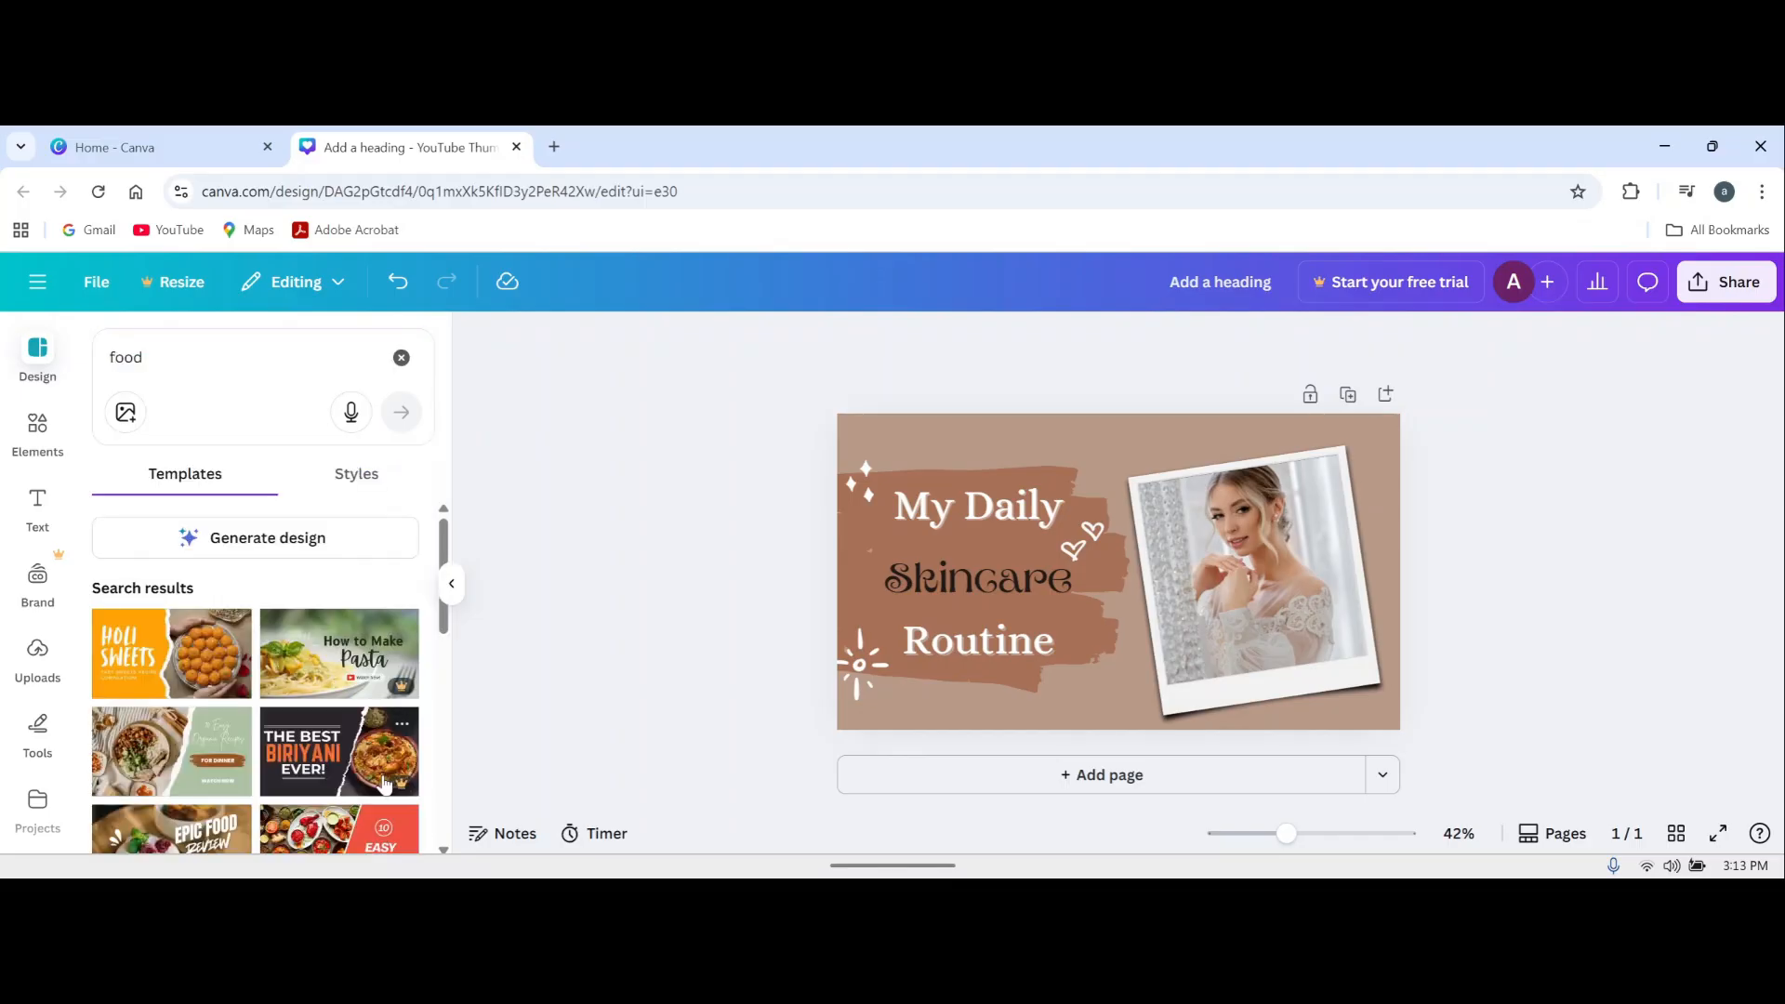
pyautogui.scroll(-3, 383, 784)
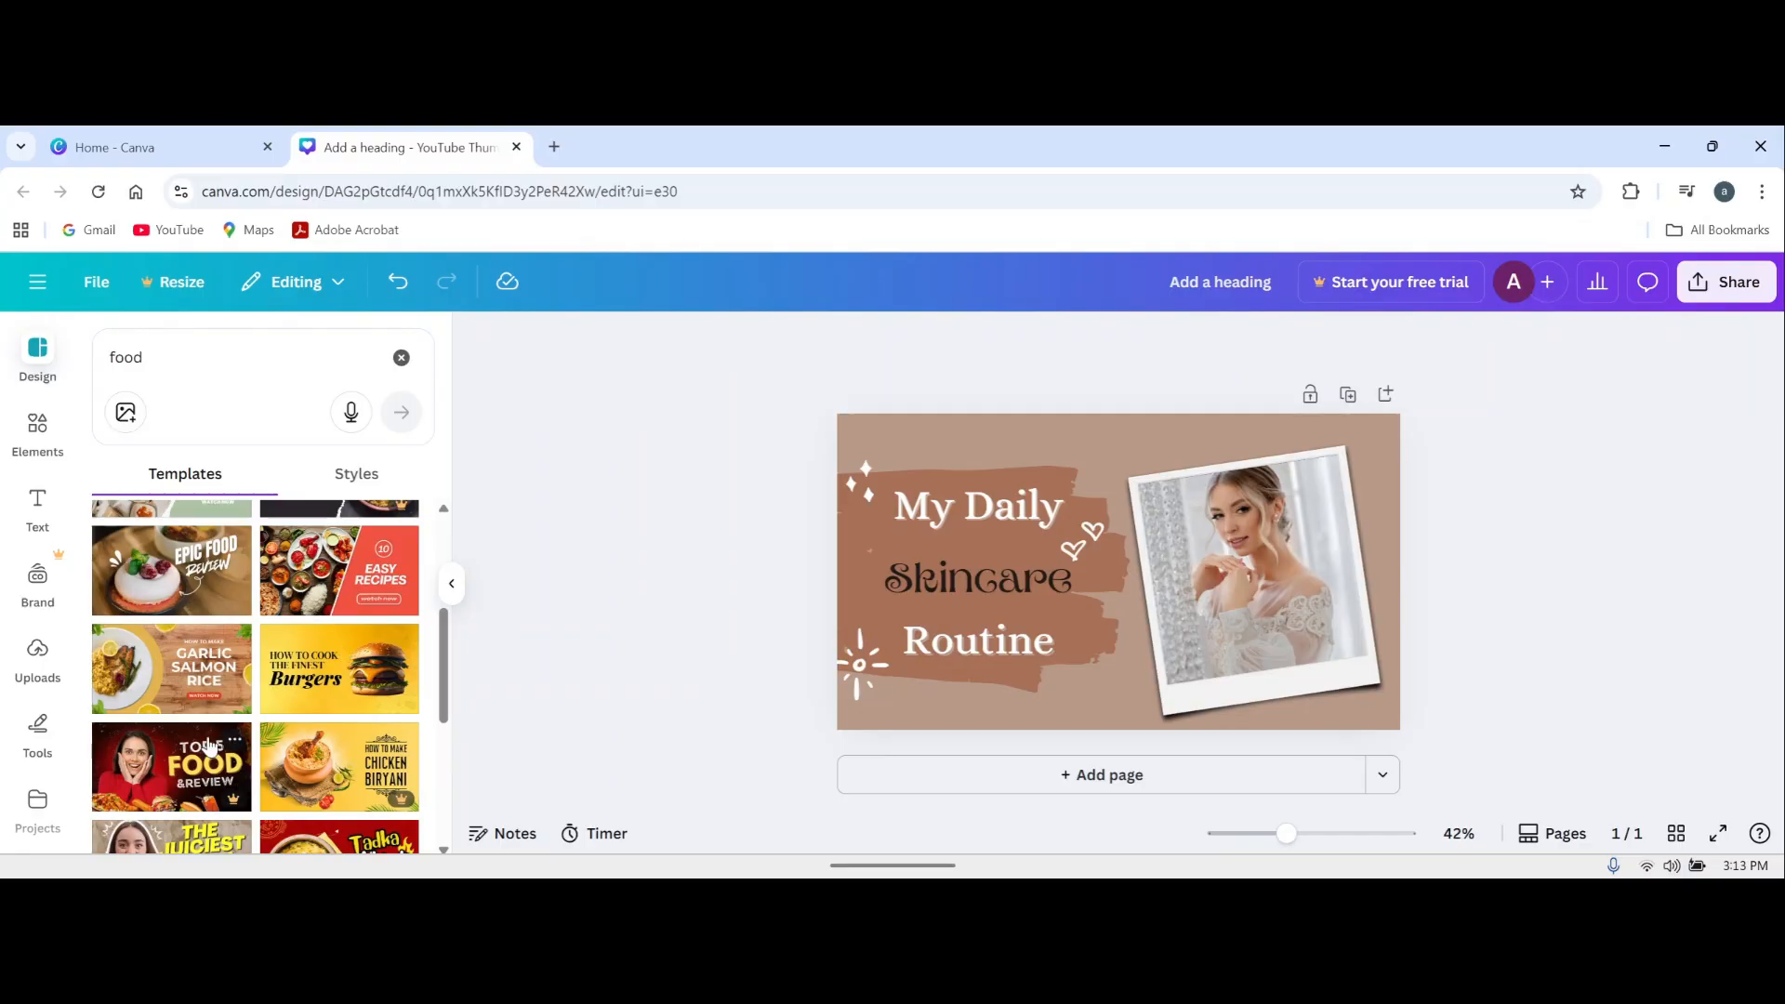
pyautogui.scroll(-3, 210, 748)
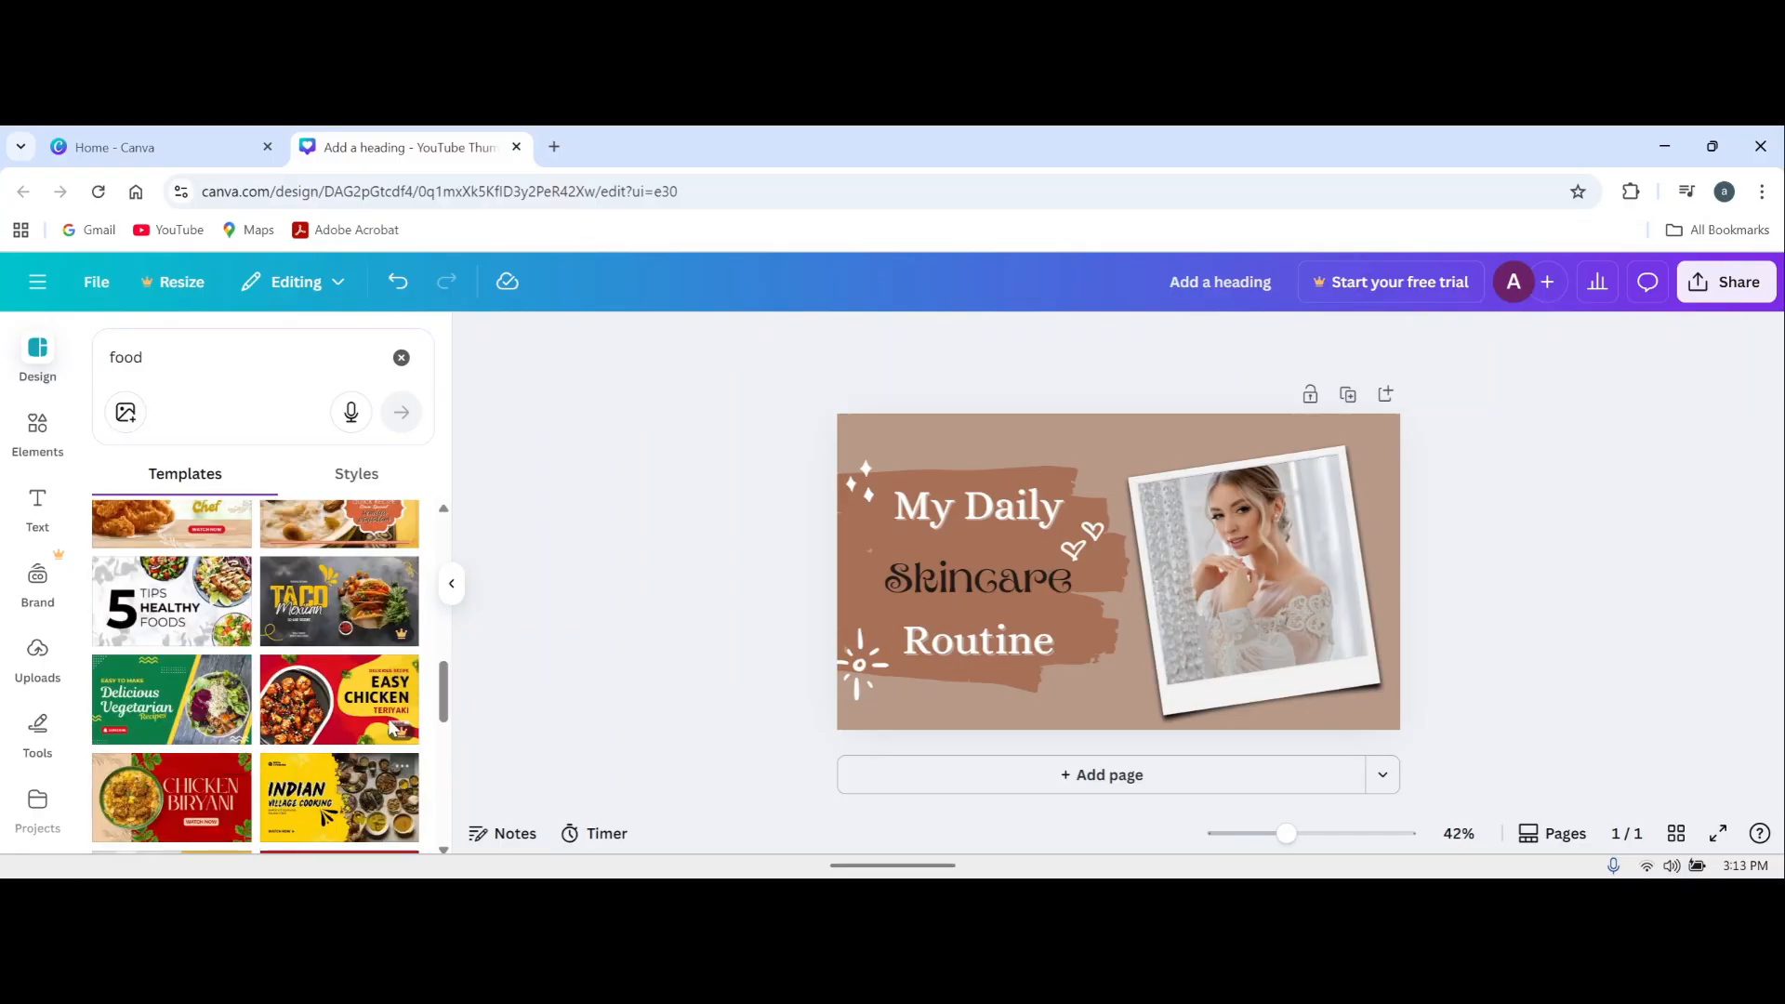
pyautogui.scroll(-2, 392, 728)
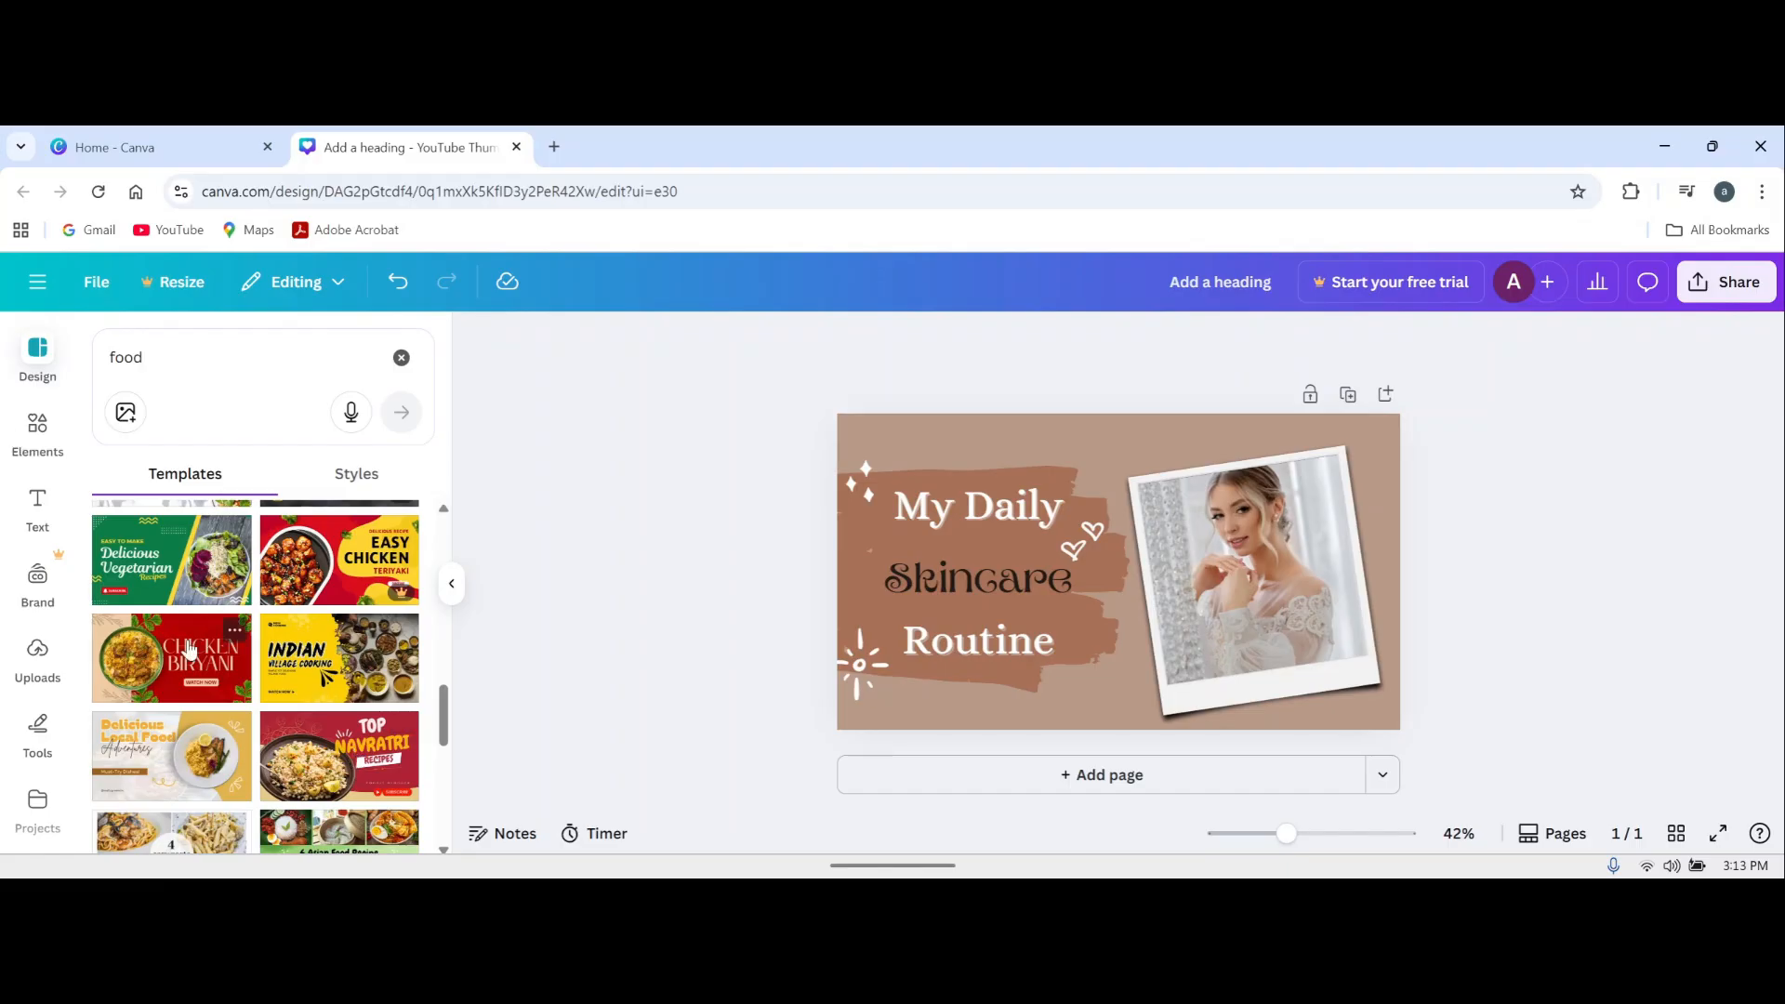
# Step: Replace the "Circle frame" element search with "food", and open the uploaded images
pyautogui.click(37, 424)
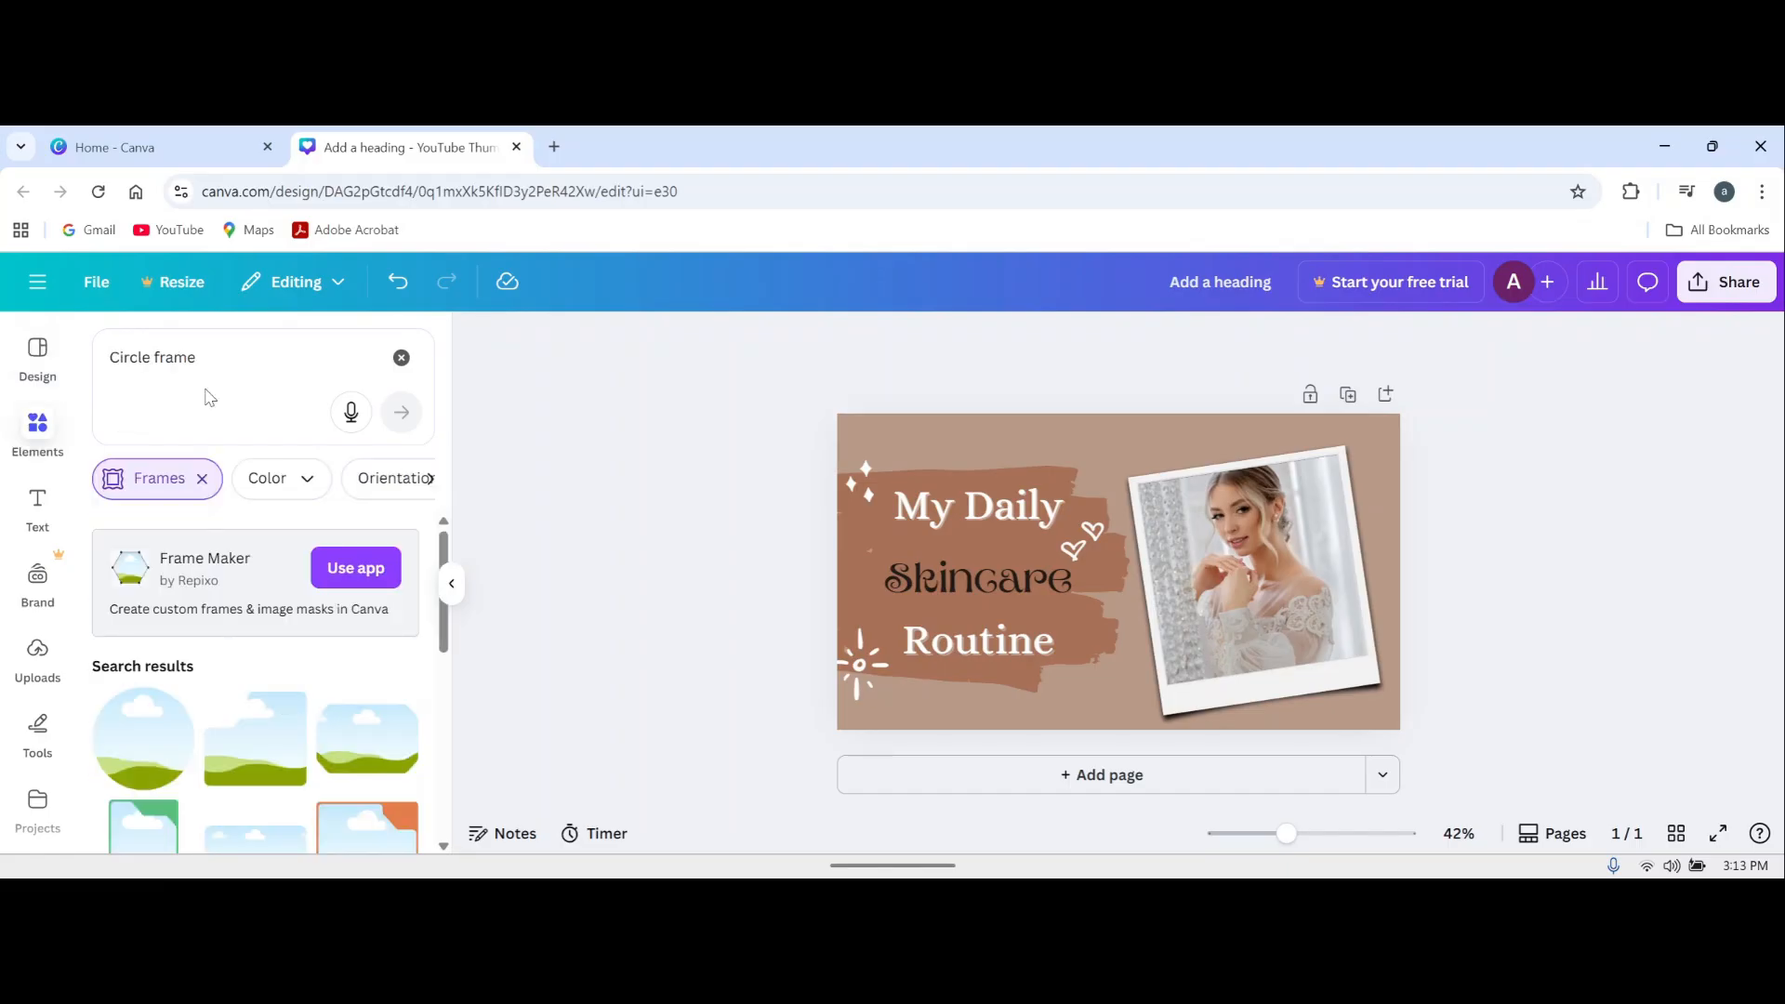
pyautogui.click(400, 359)
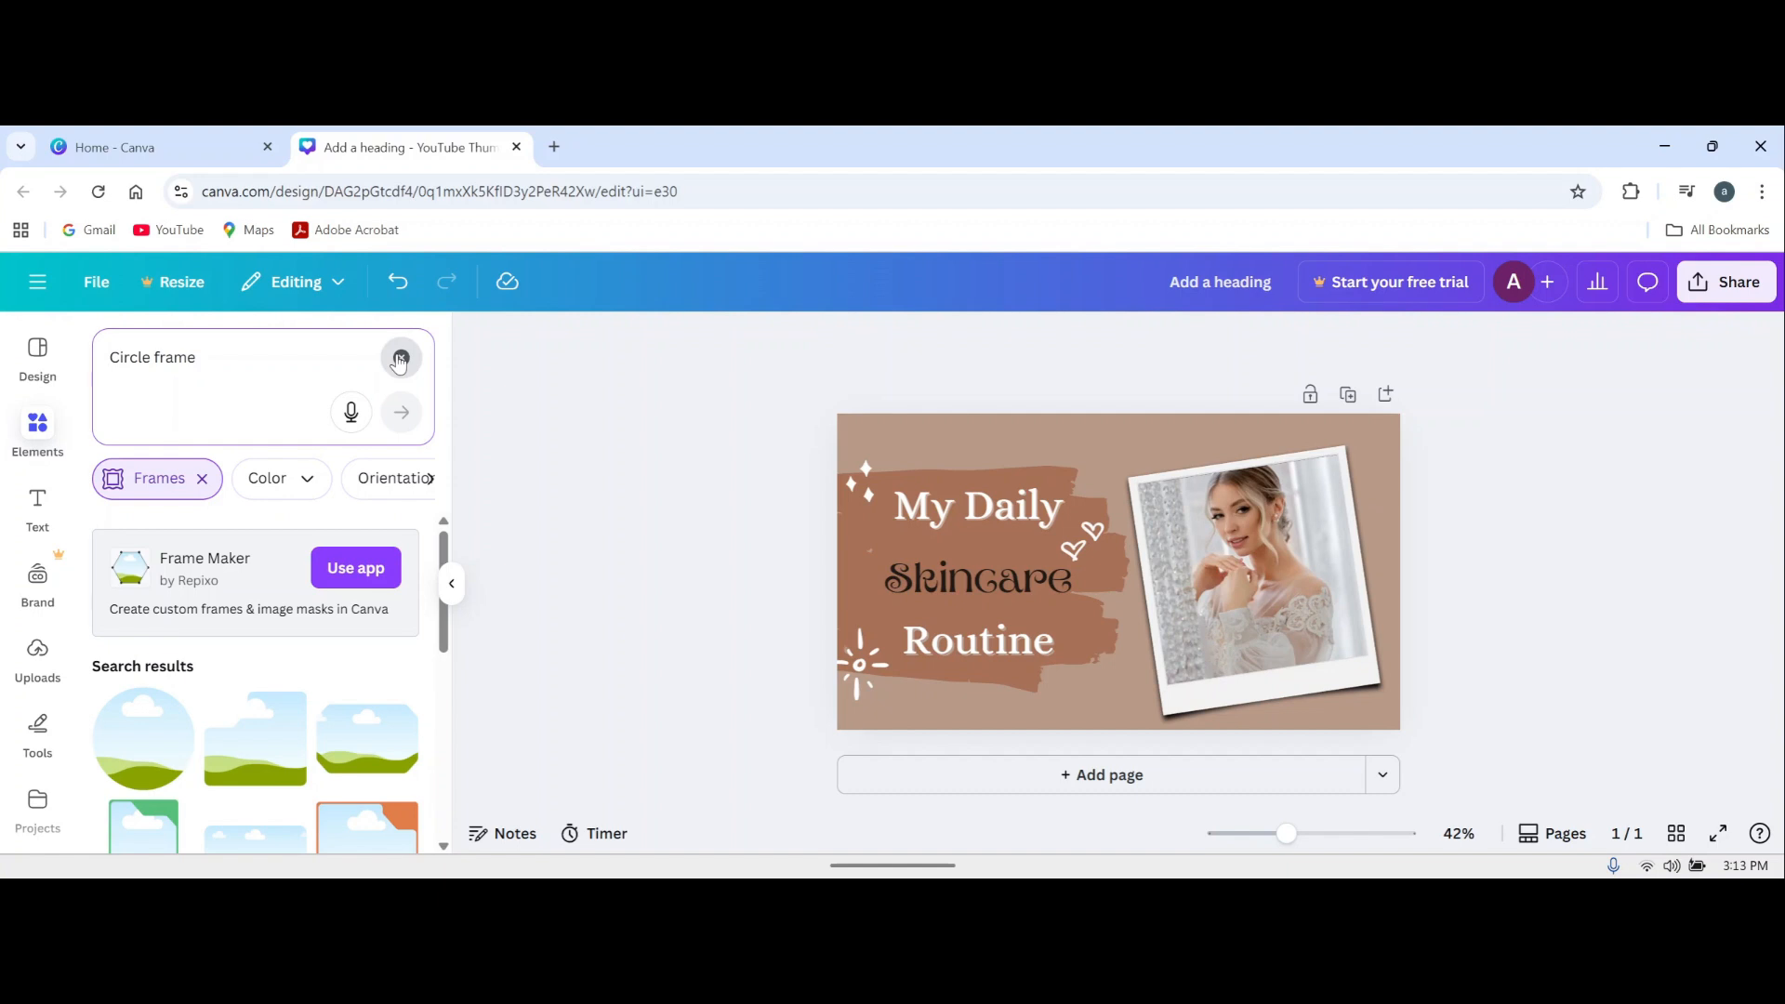
pyautogui.click(400, 359)
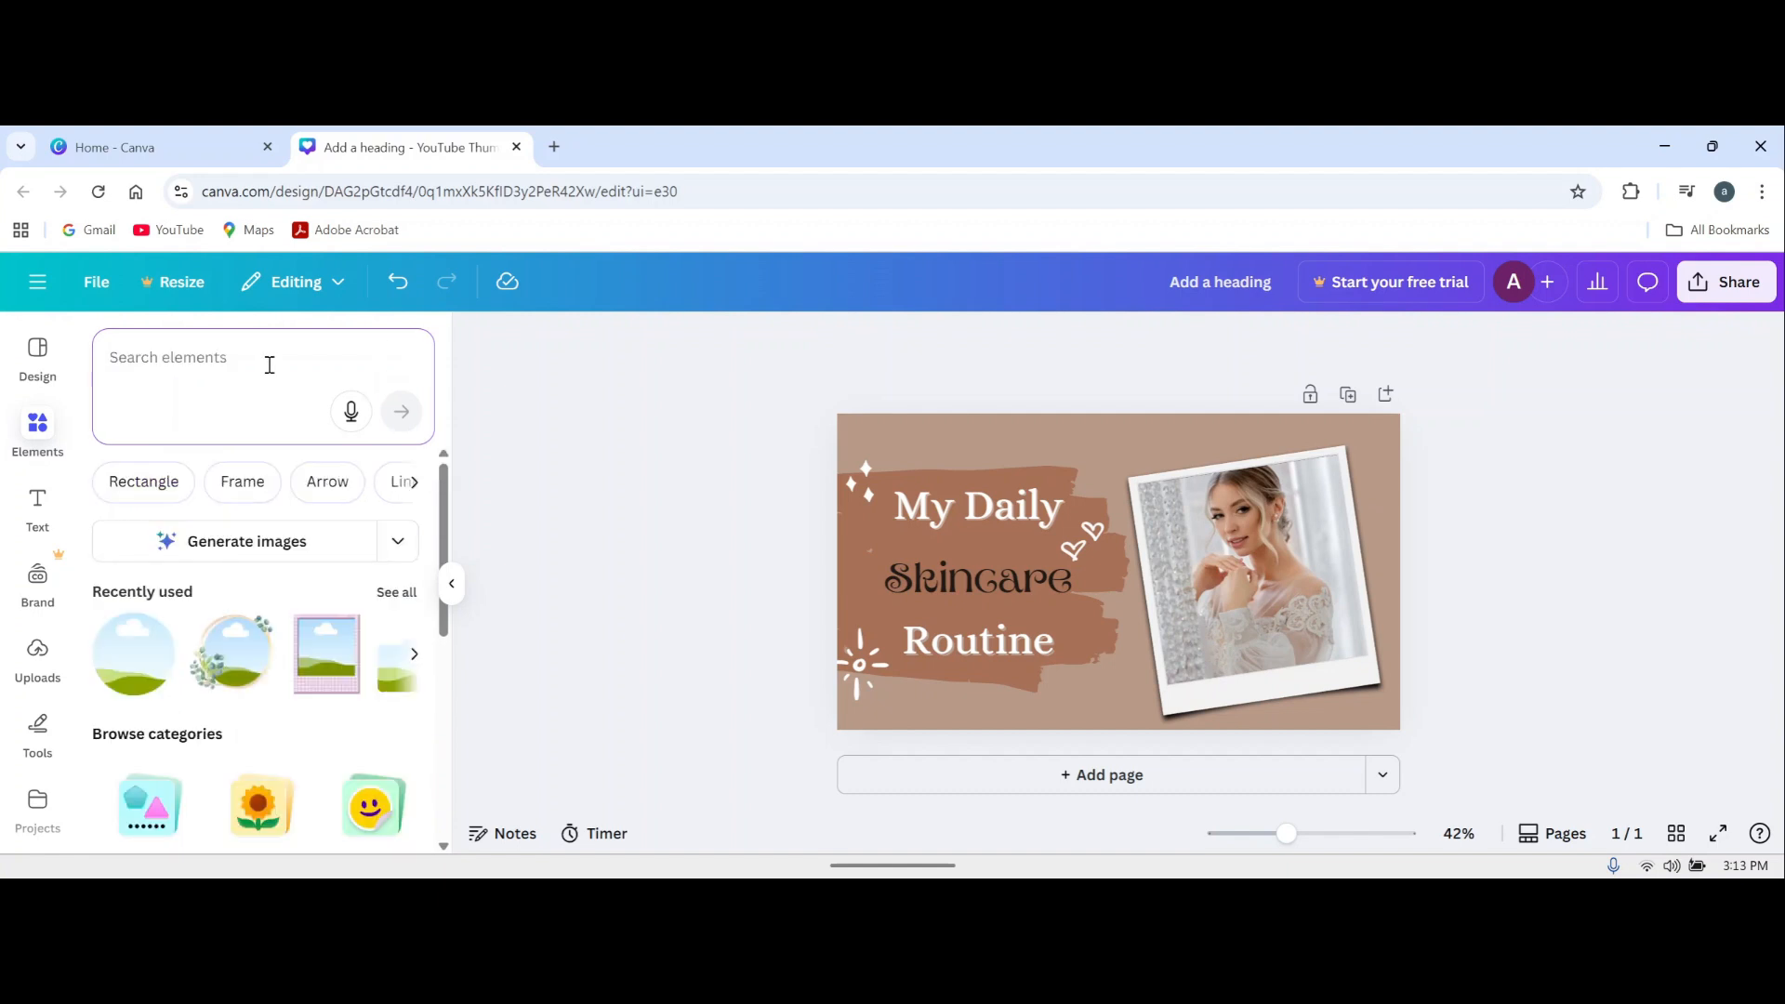
pyautogui.write('food')
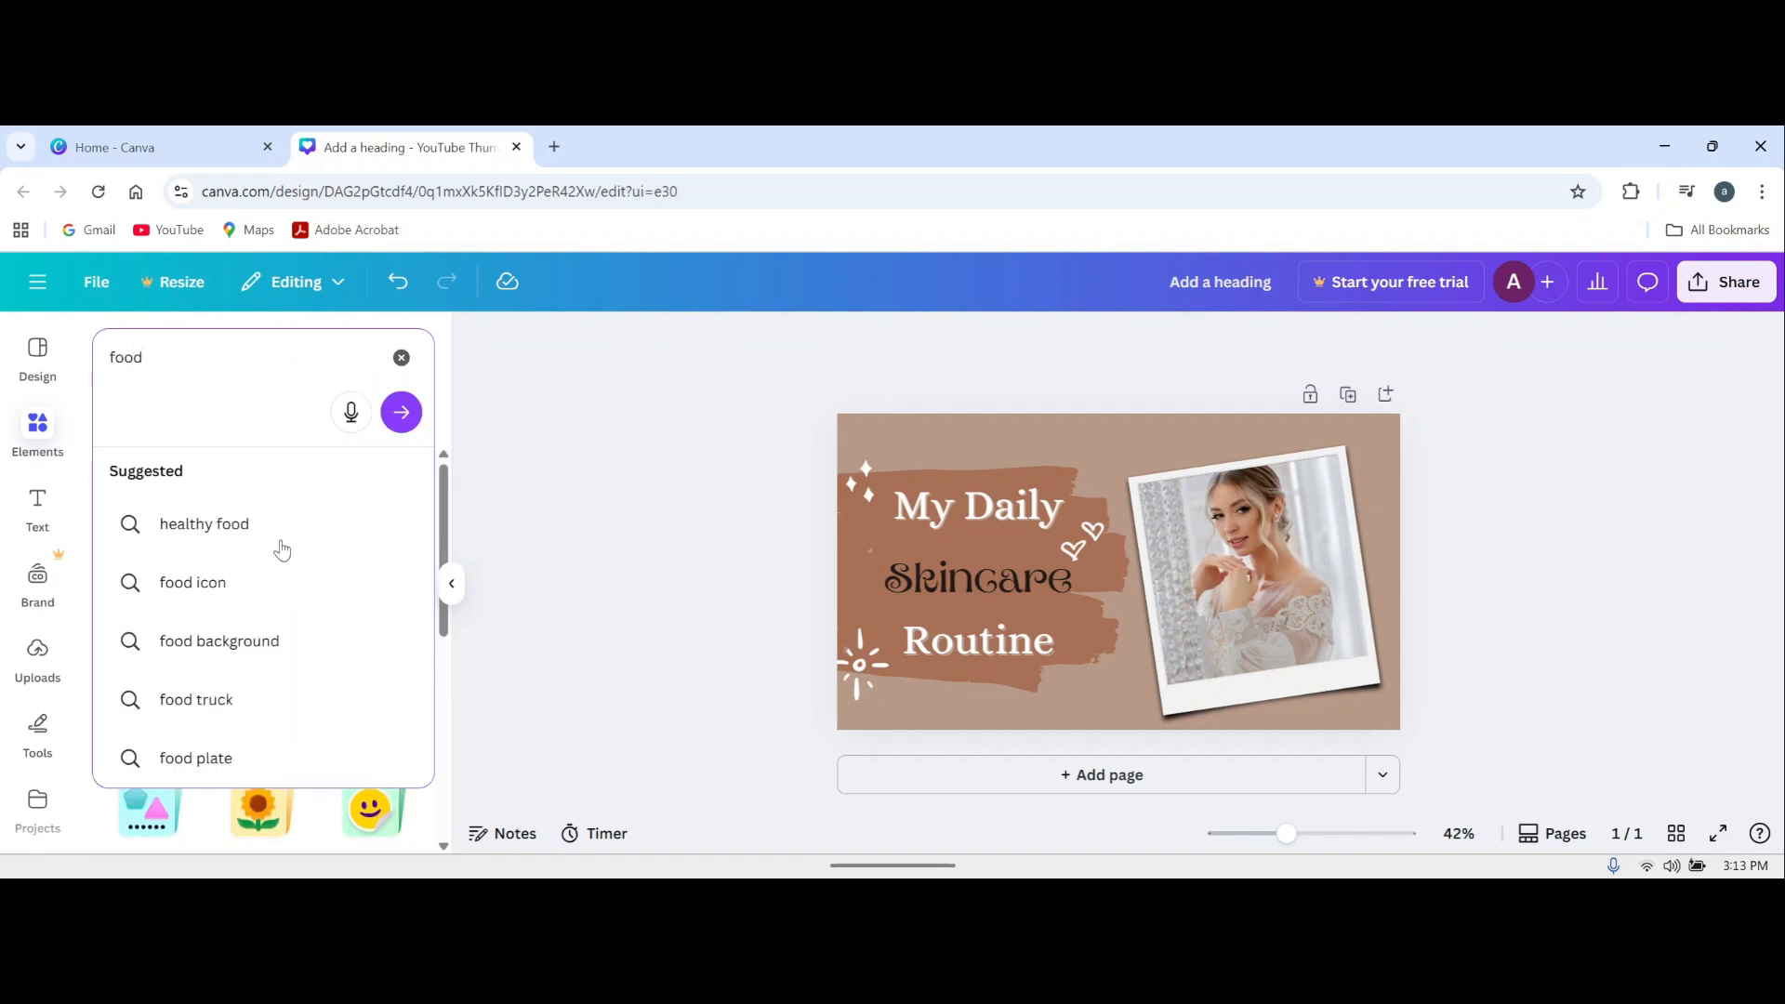
pyautogui.press('Return')
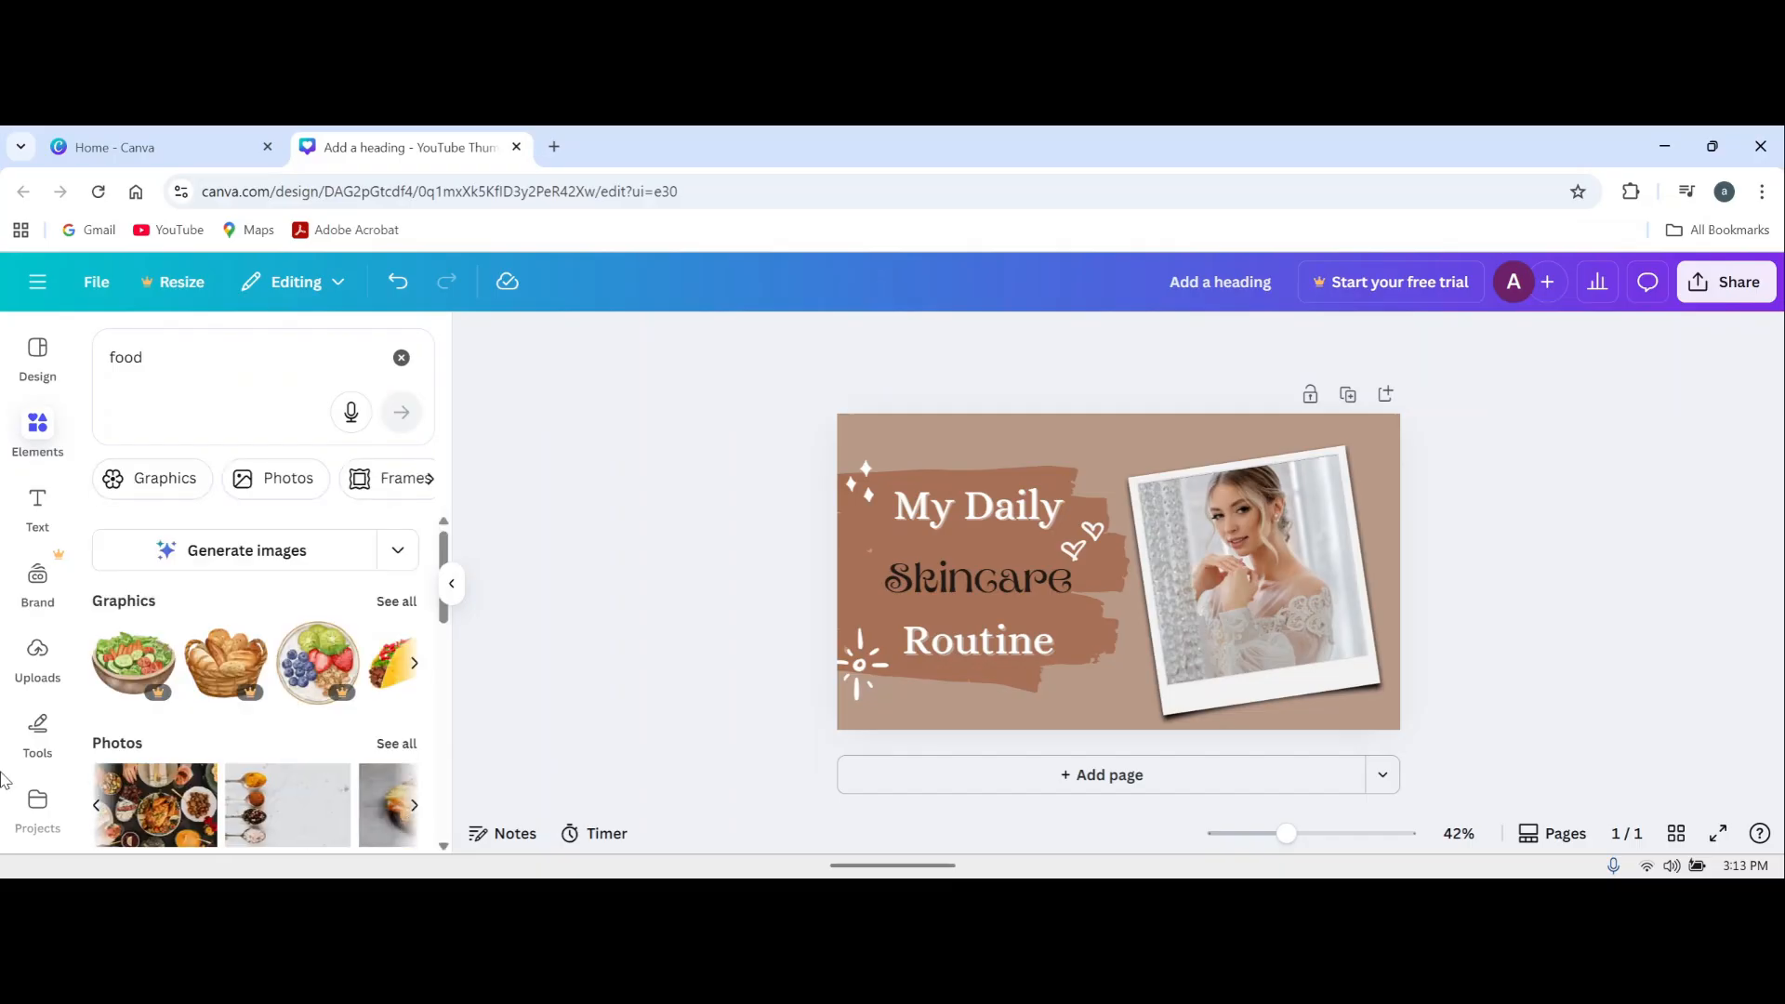
pyautogui.click(34, 661)
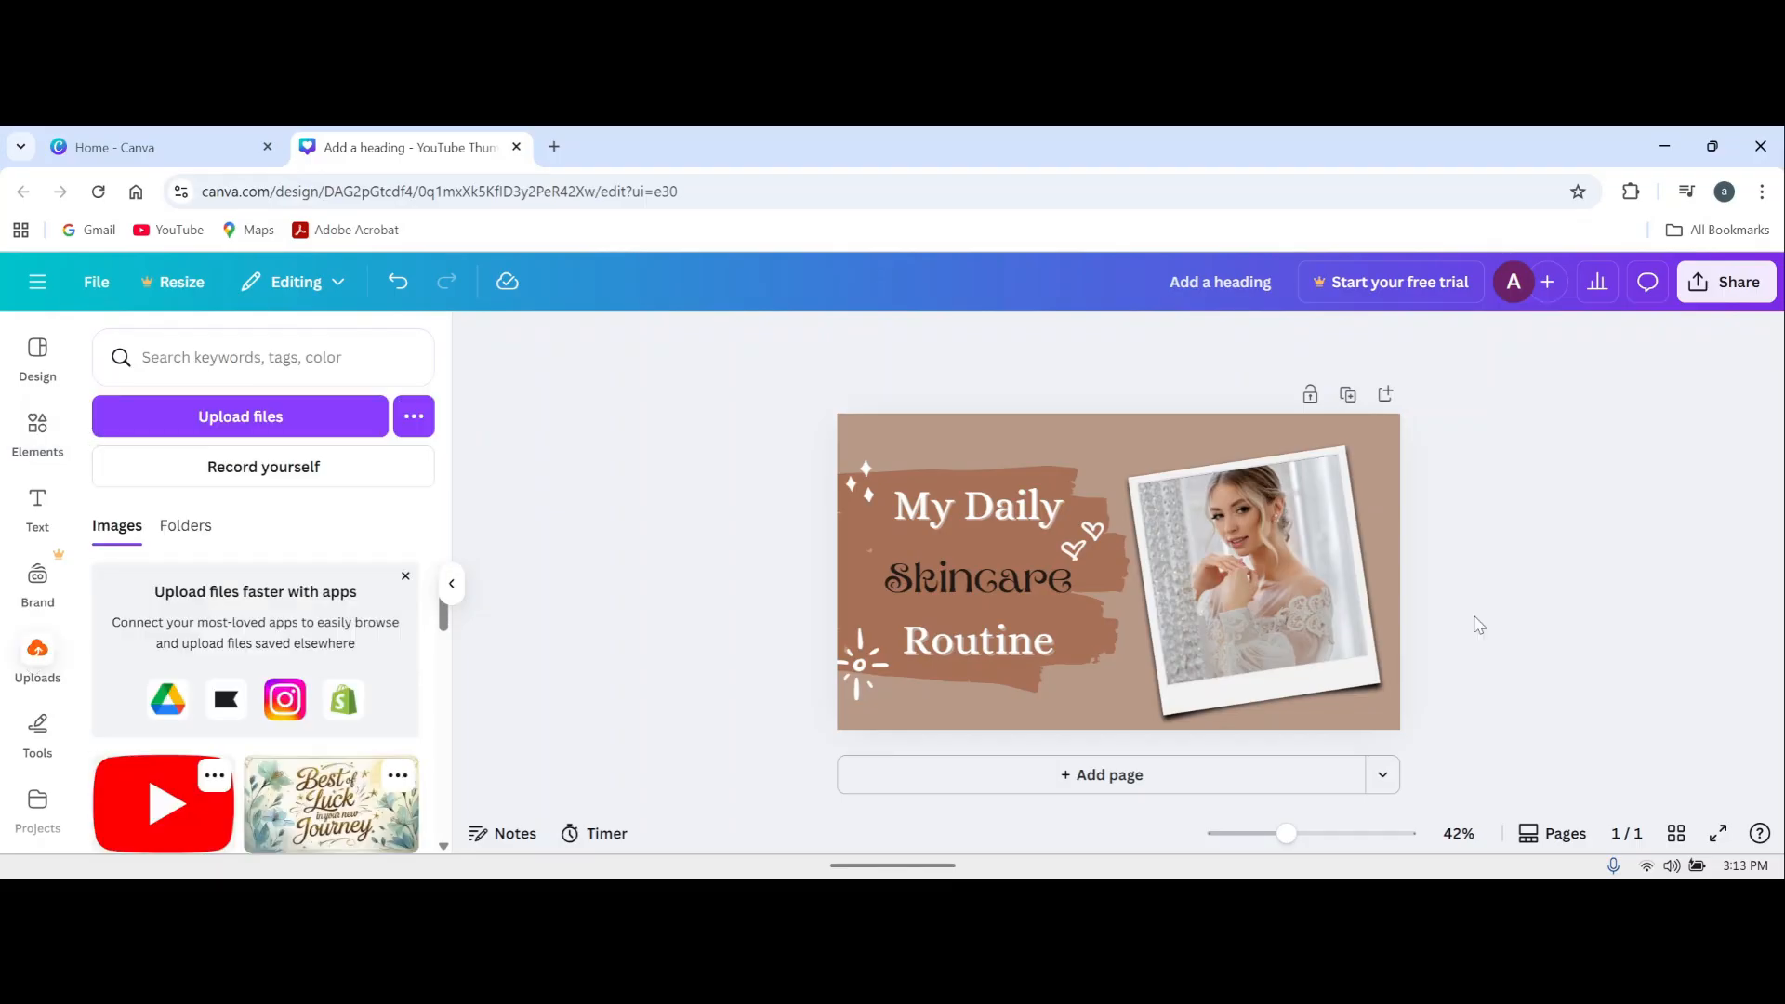
# Step: Open the download settings for the finished thumbnail design
pyautogui.click(1745, 300)
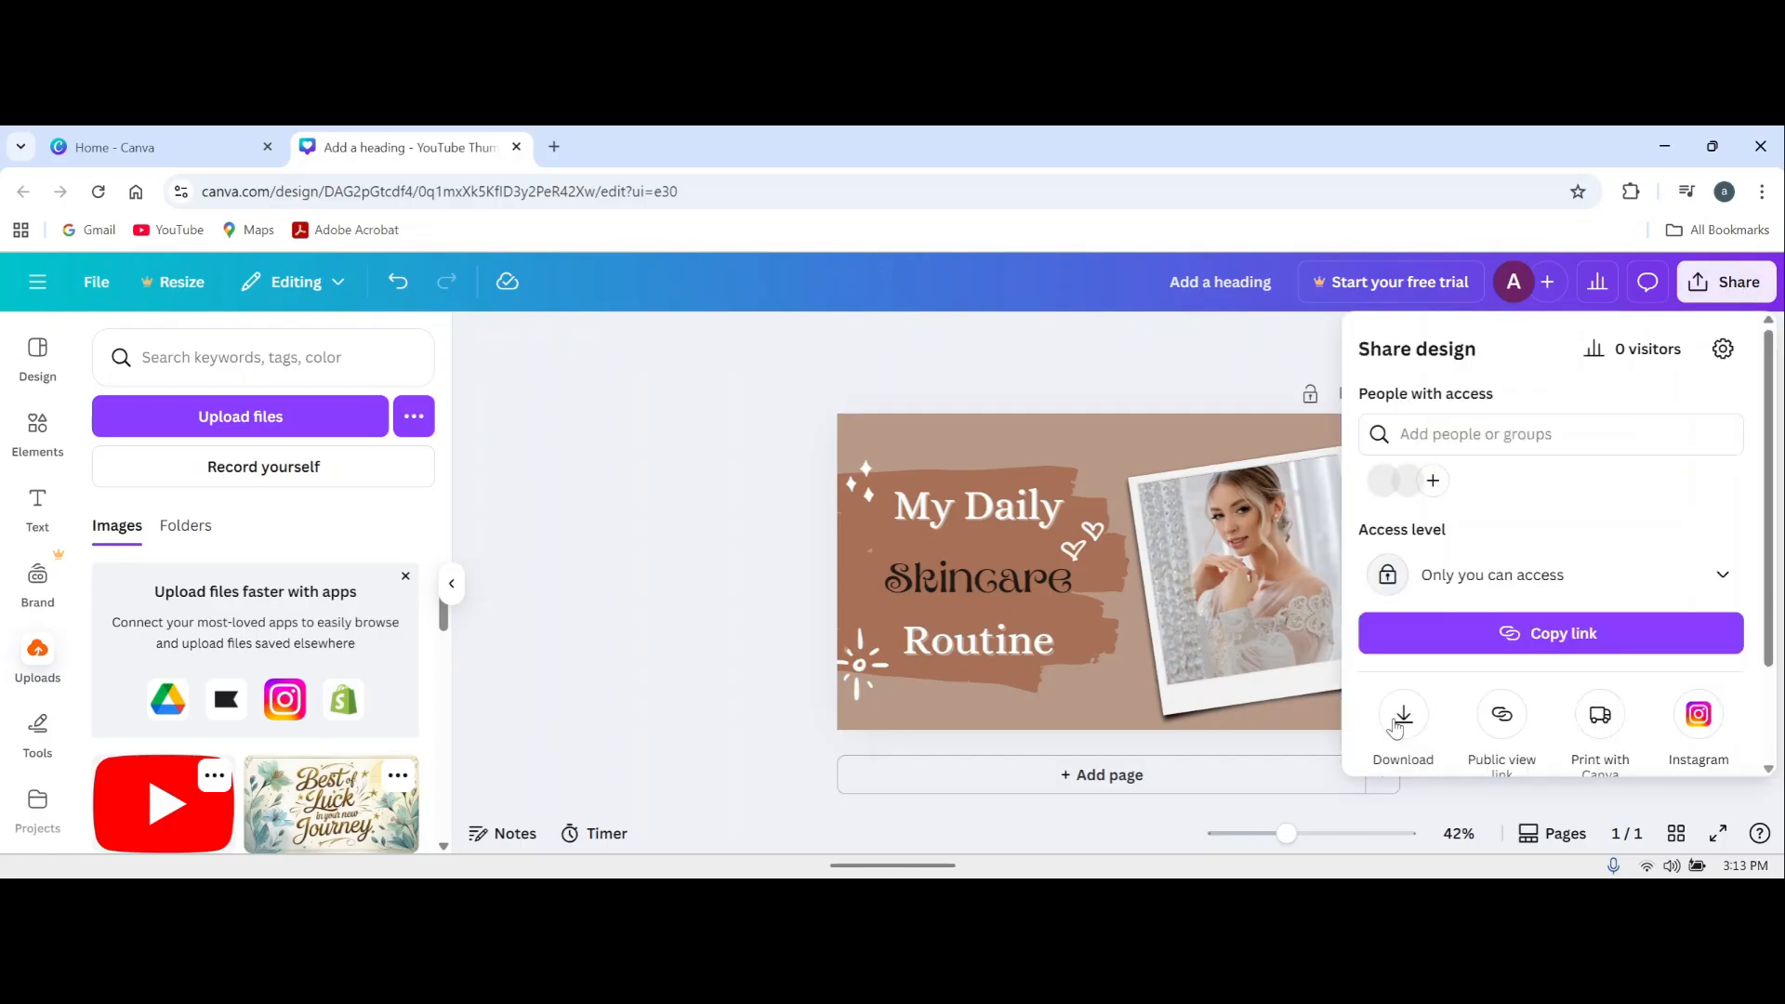
pyautogui.click(1401, 718)
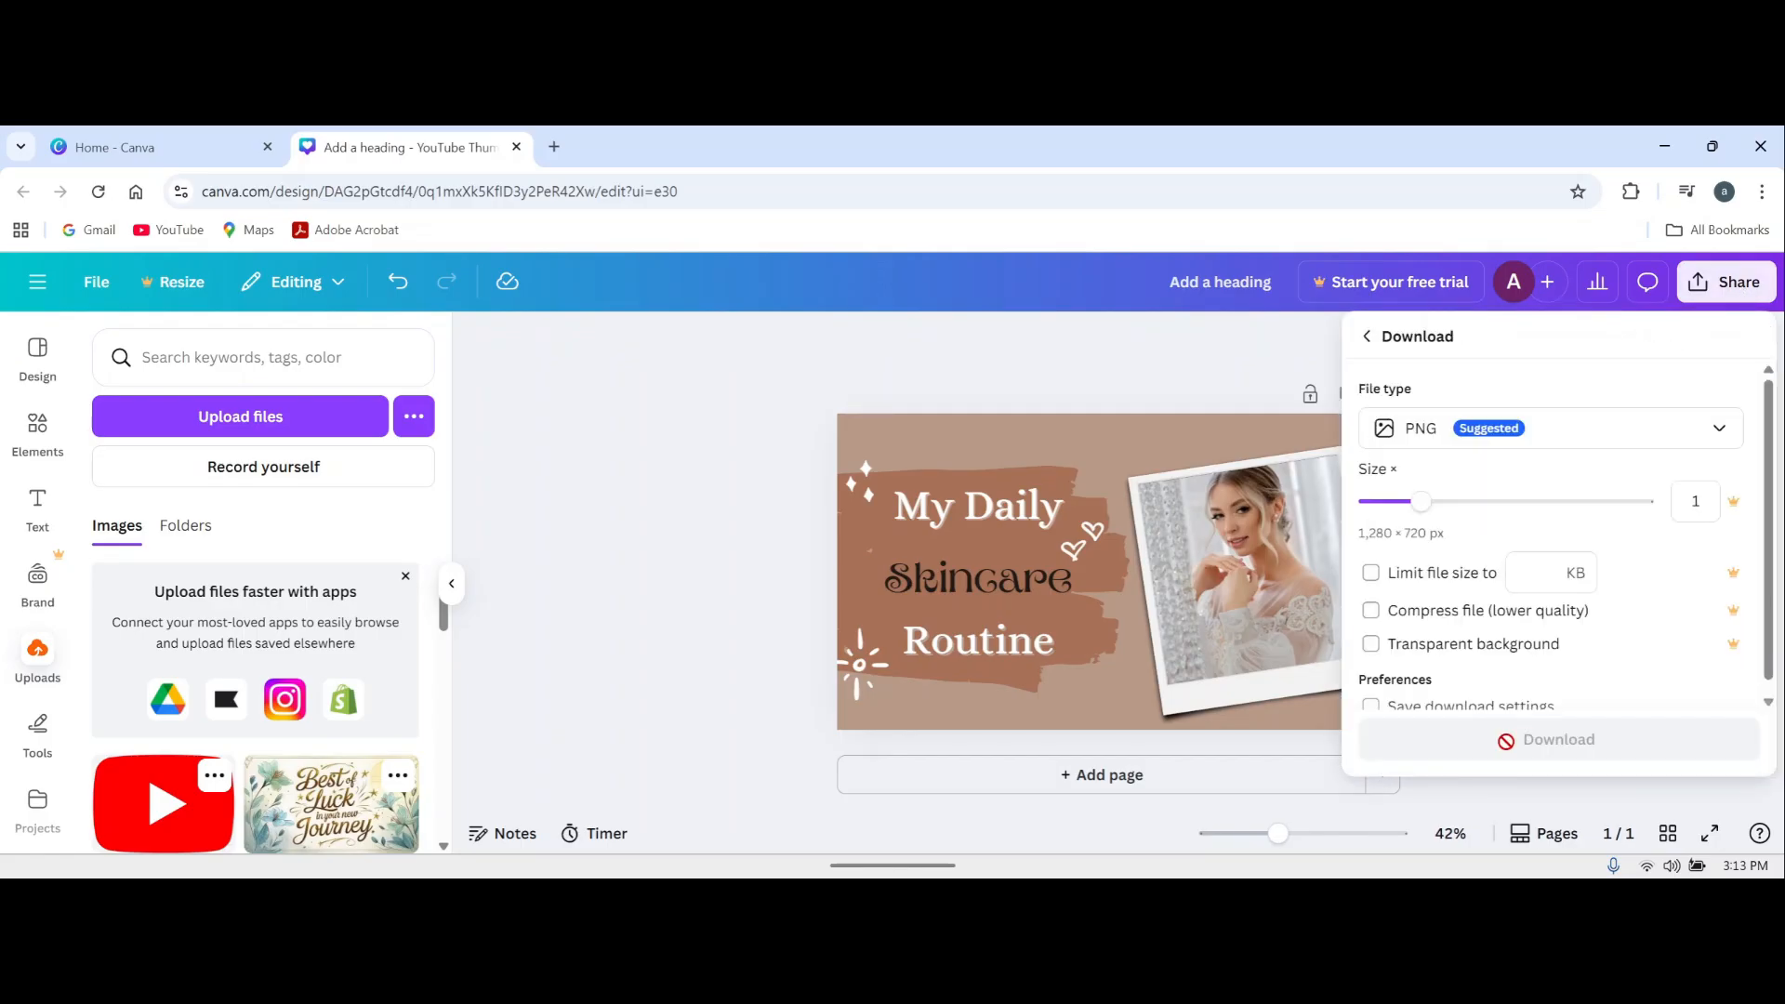